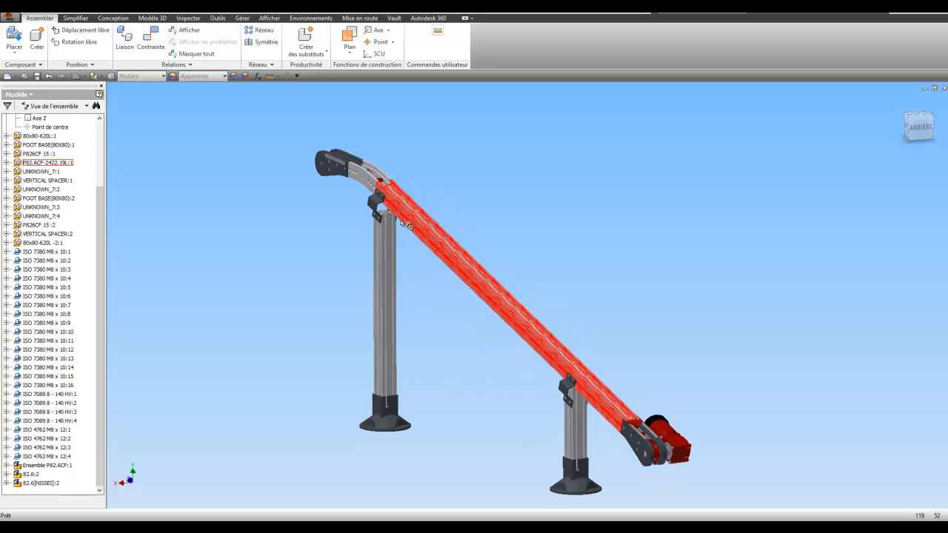
# Measure the distance between the two outer side faces of the inclined conveyor beam.
pyautogui.keyDown('shift'); pyautogui.moveTo(466, 253); pyautogui.dragTo(543, 225, button='middle'); pyautogui.keyUp('shift')
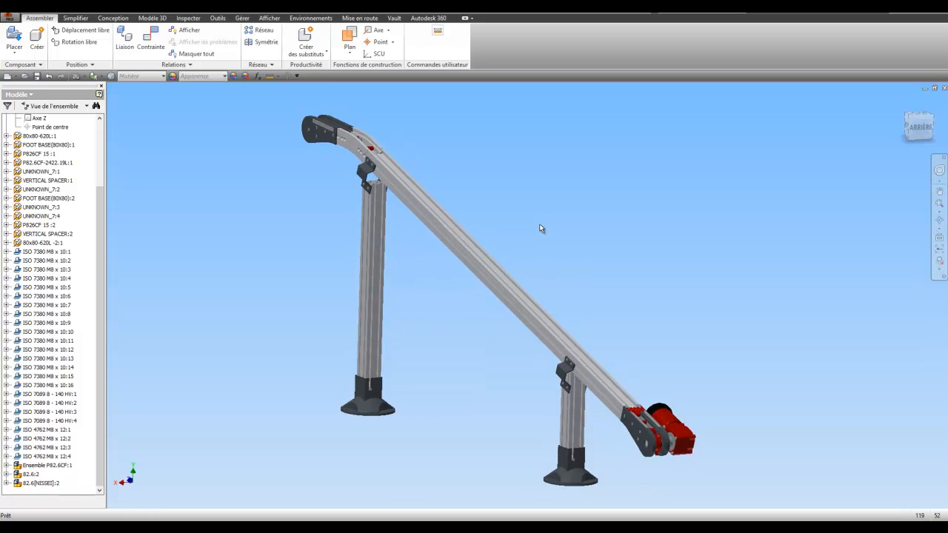
pyautogui.keyDown('shift'); pyautogui.moveTo(539, 226); pyautogui.dragTo(535, 224, button='middle'); pyautogui.keyUp('shift')
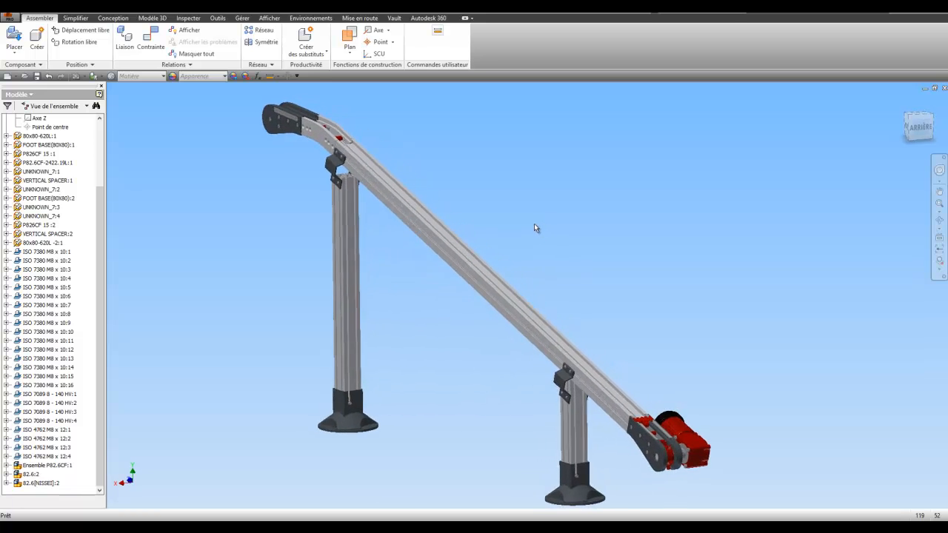
pyautogui.scroll(3, 535, 225)
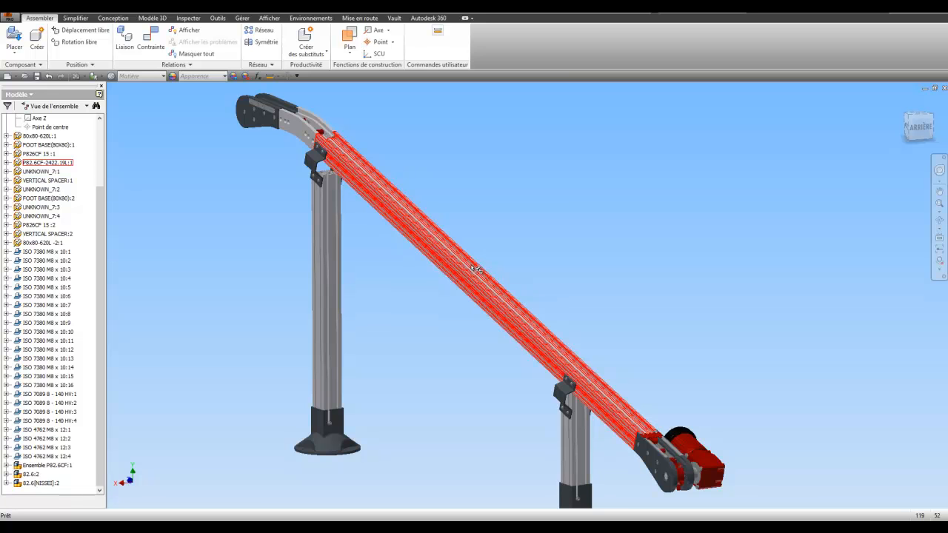
pyautogui.click(348, 37)
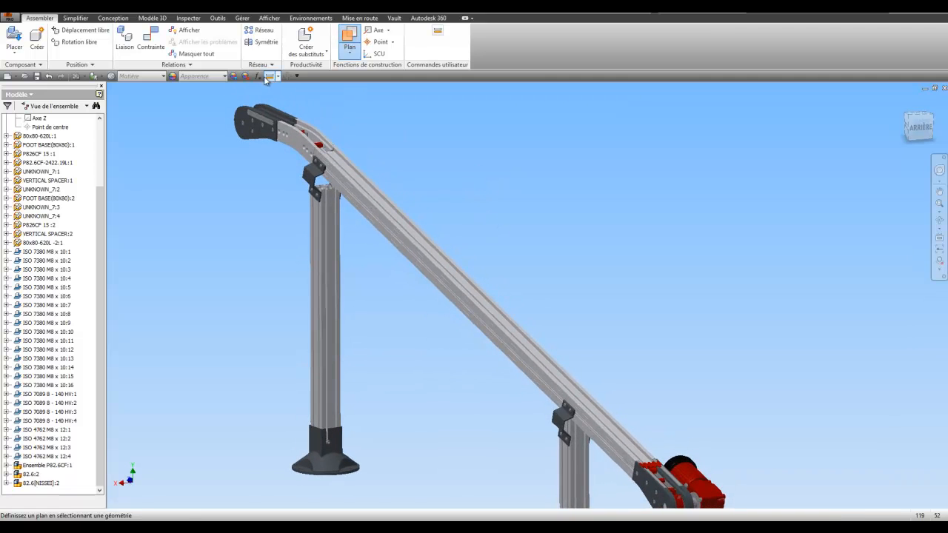
pyautogui.click(272, 77)
pyautogui.scroll(6, 434, 277)
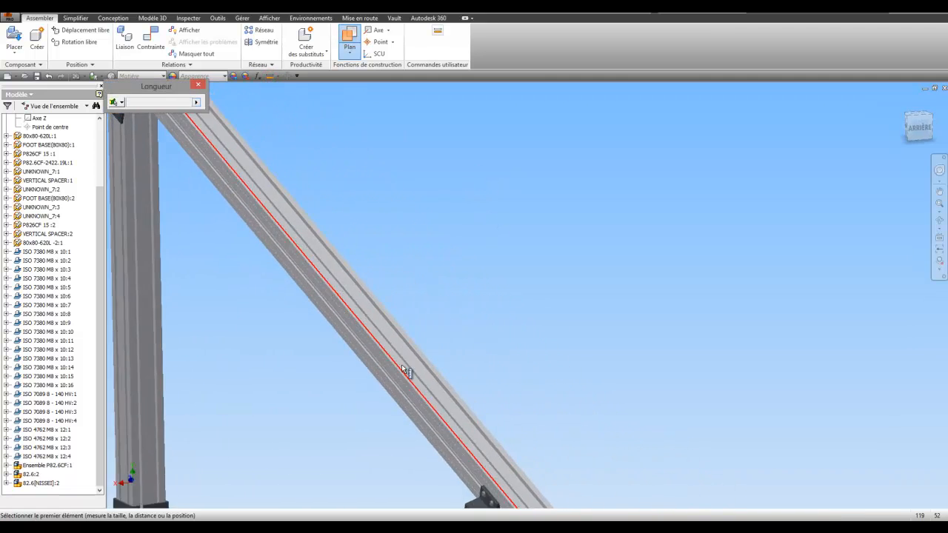
pyautogui.scroll(3, 352, 397)
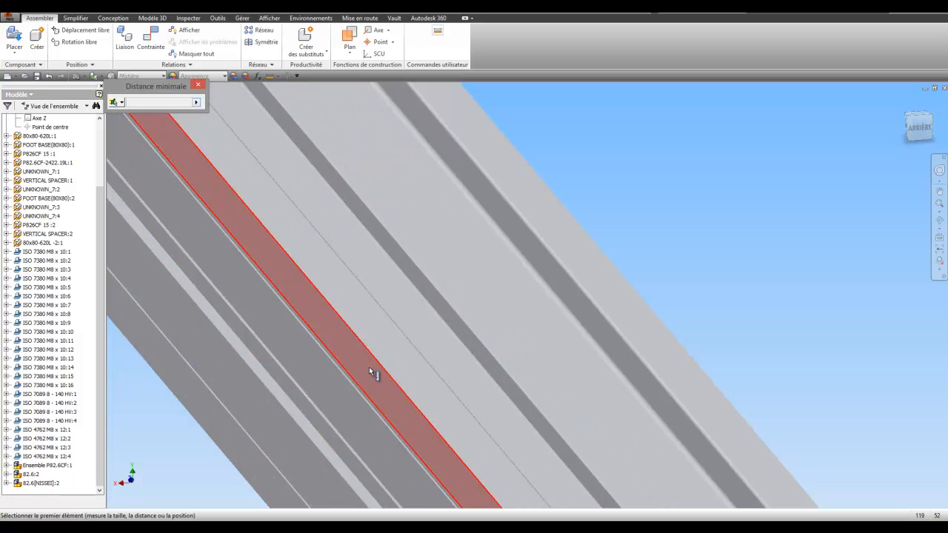
pyautogui.click(369, 367)
pyautogui.keyDown('shift'); pyautogui.moveTo(506, 292); pyautogui.dragTo(468, 308, button='middle'); pyautogui.keyUp('shift')
pyautogui.scroll(4, 444, 305)
pyautogui.click(420, 295)
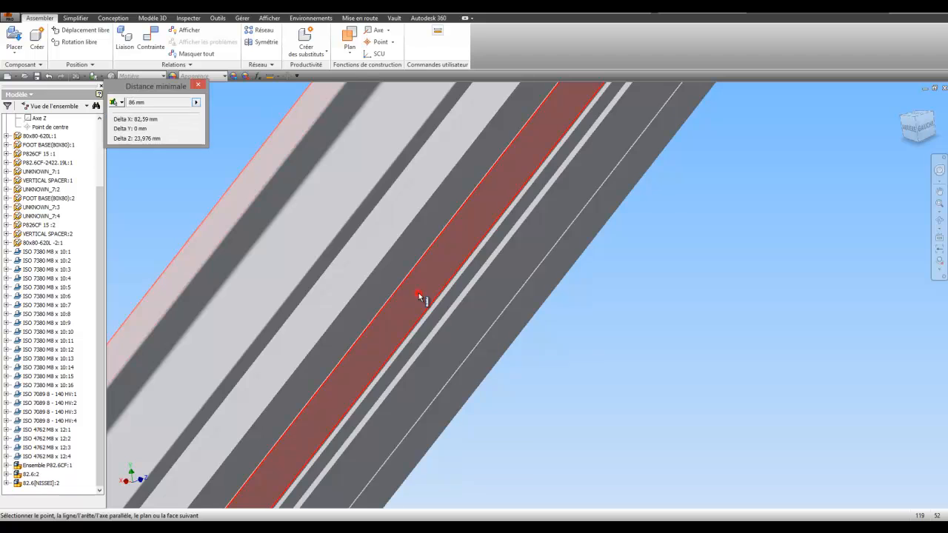
pyautogui.click(198, 85)
# Create a work plane offset -43 mm from the conveyor beam's outer side face.
pyautogui.keyDown('shift'); pyautogui.moveTo(259, 112); pyautogui.dragTo(351, 70, button='middle'); pyautogui.keyUp('shift')
pyautogui.click(349, 43)
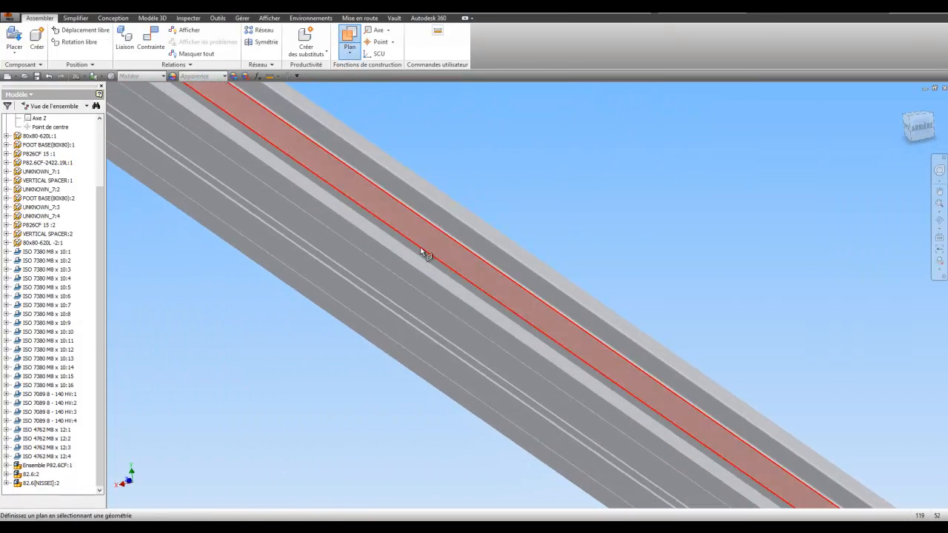
pyautogui.moveTo(427, 285); pyautogui.dragTo(495, 178)
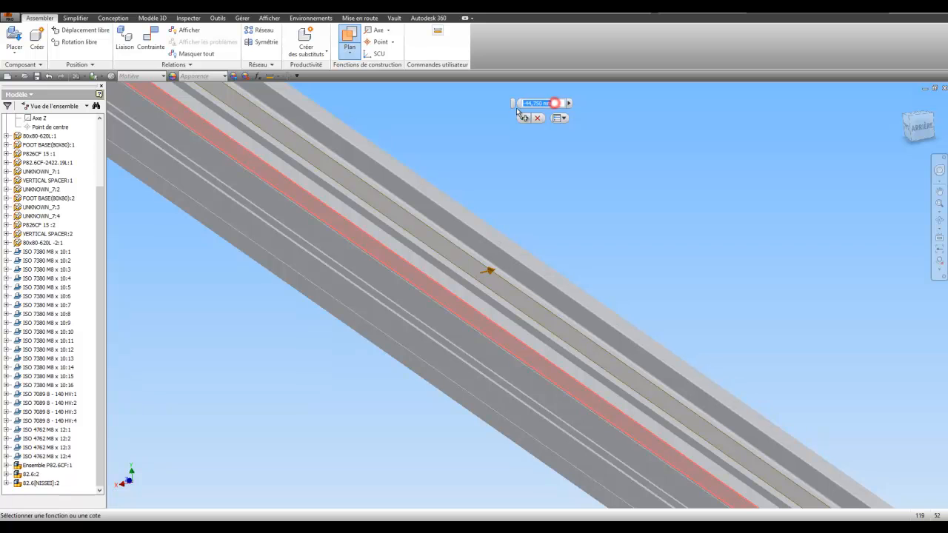
pyautogui.write('-')
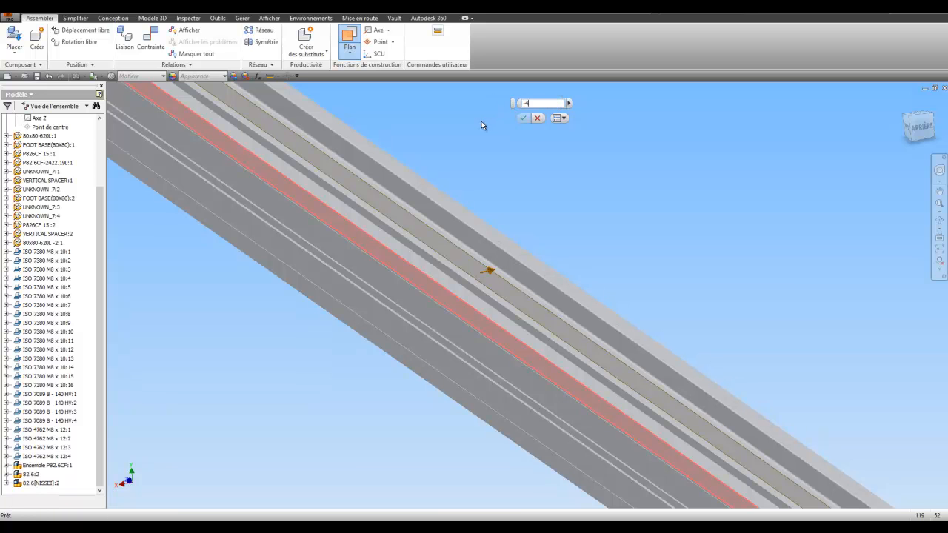
pyautogui.write('43')
pyautogui.press('Return')
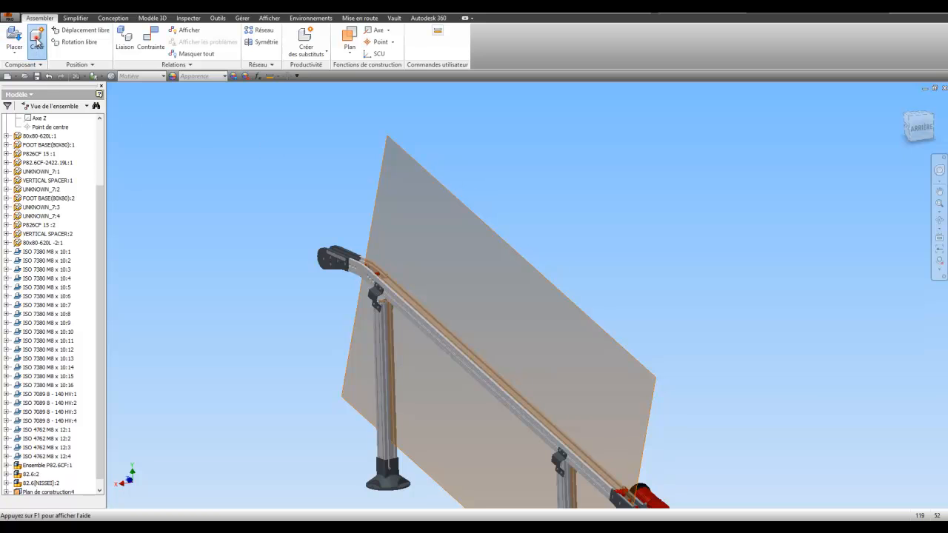
# Create an in-place Standard.ipt part named "ma trajectoire" in the Mon convoyeur folder, constrained to the offset work plane.
pyautogui.click(36, 37)
pyautogui.doubleClick(148, 117)
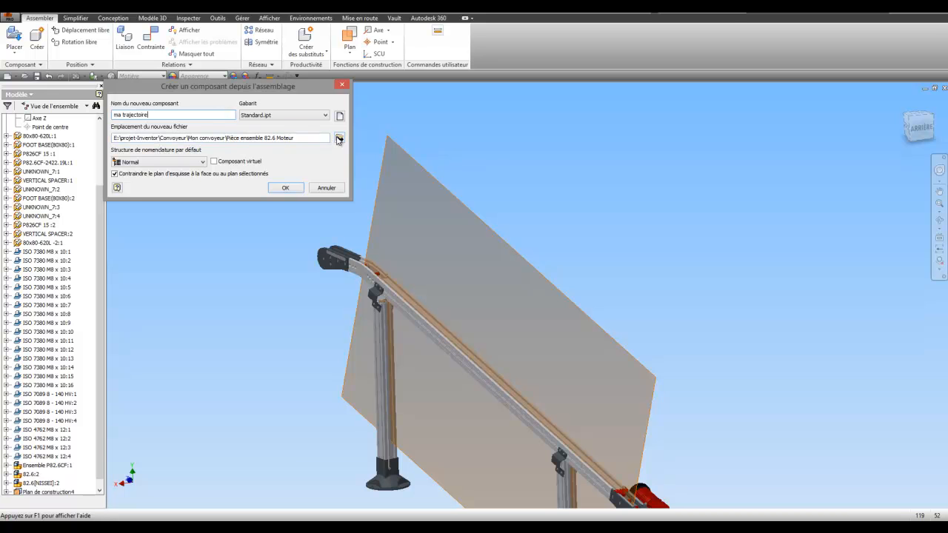
pyautogui.click(339, 140)
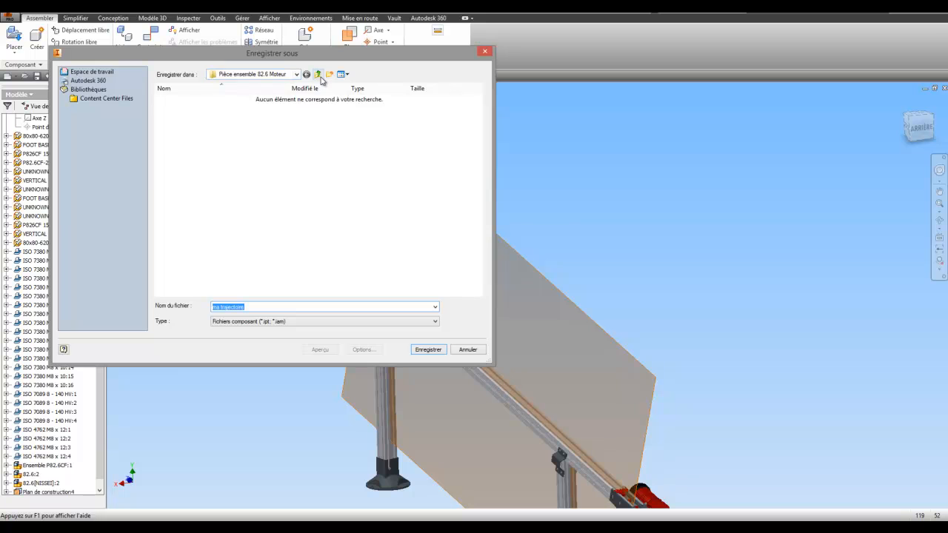
pyautogui.click(318, 74)
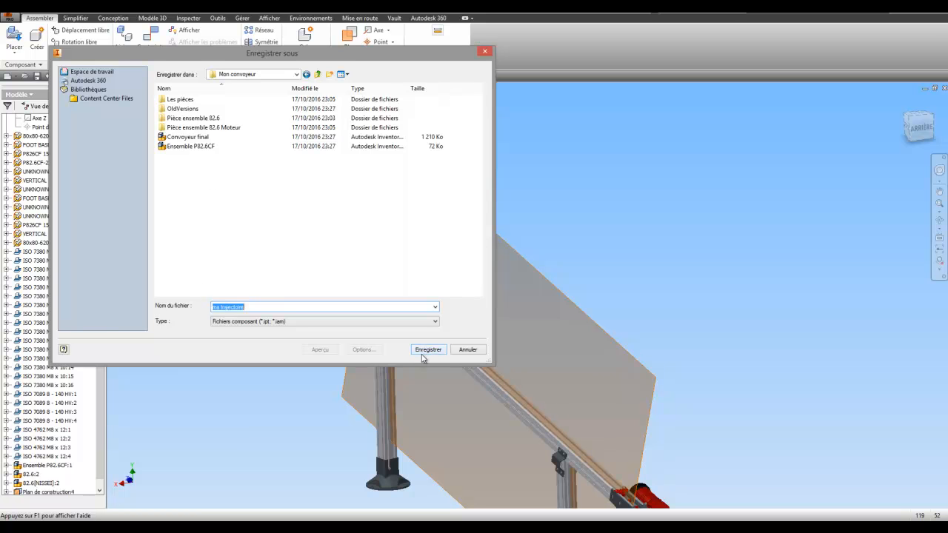
pyautogui.click(427, 351)
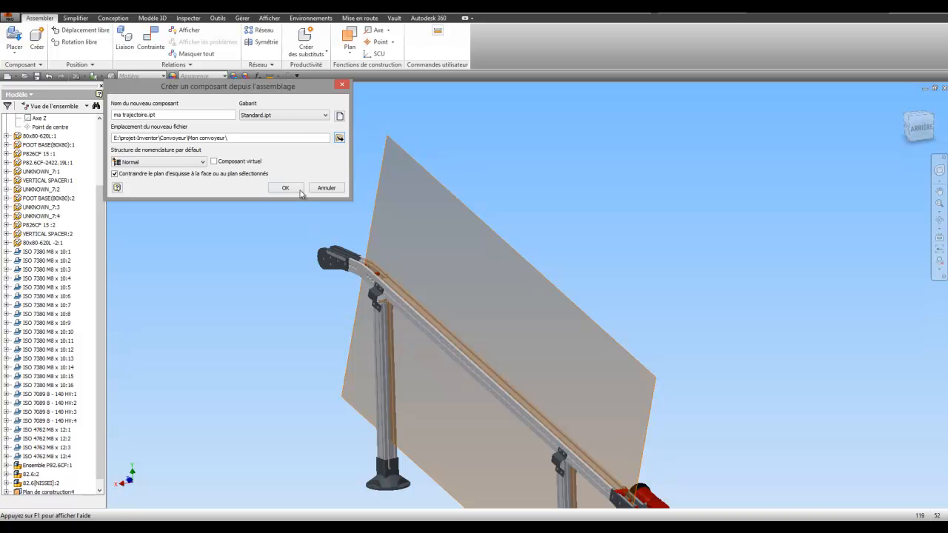
pyautogui.click(286, 188)
pyautogui.scroll(1, 293, 187)
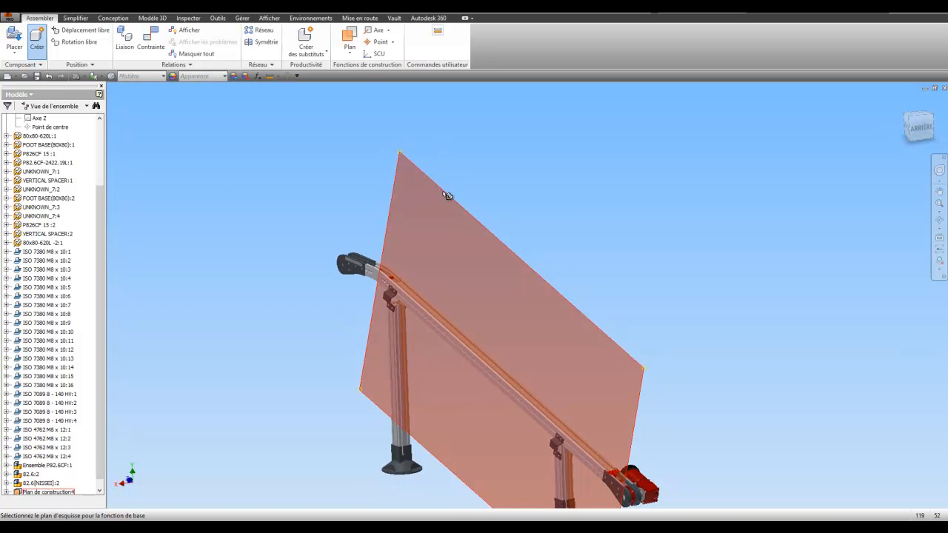
pyautogui.click(446, 193)
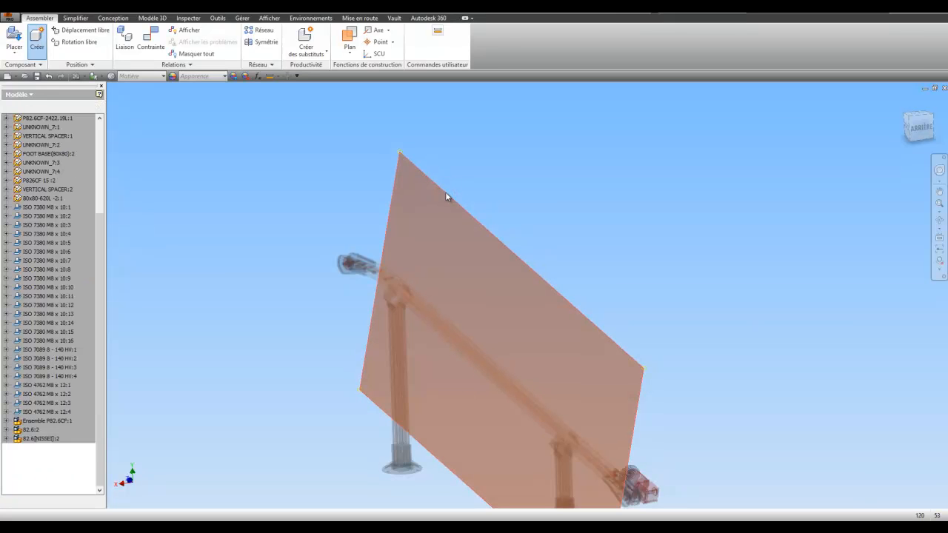
# Start a 2D sketch in the new part on its origin plane that lies along the offset work plane.
pyautogui.click(21, 33)
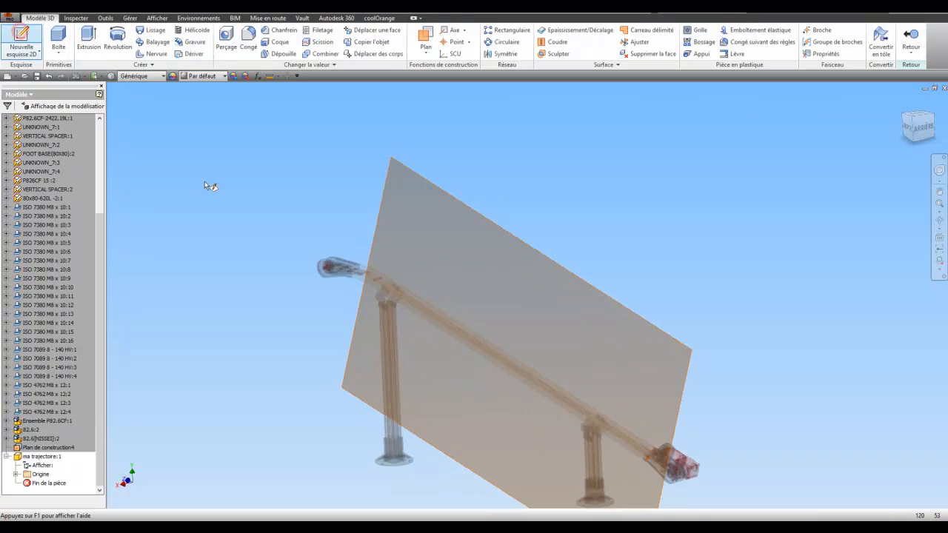
pyautogui.scroll(-8, 593, 295)
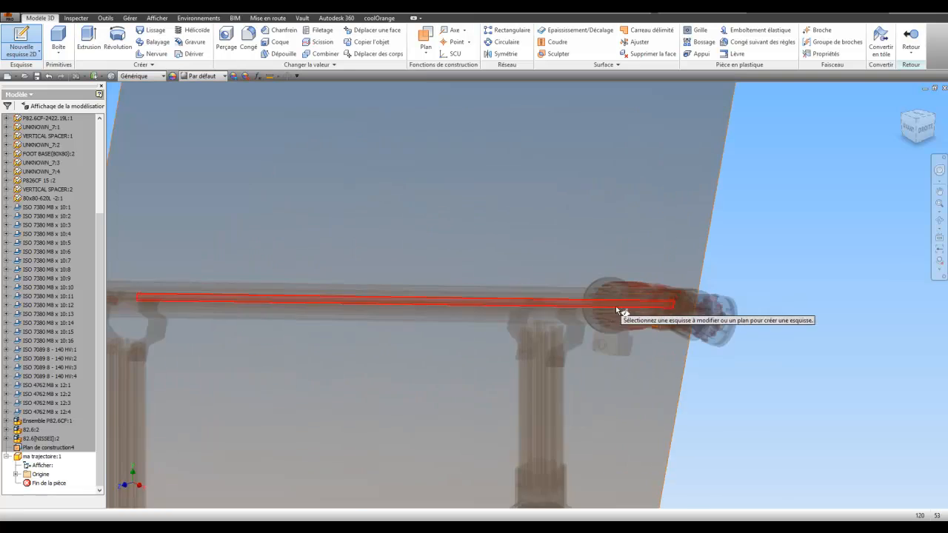
pyautogui.scroll(-5, 675, 296)
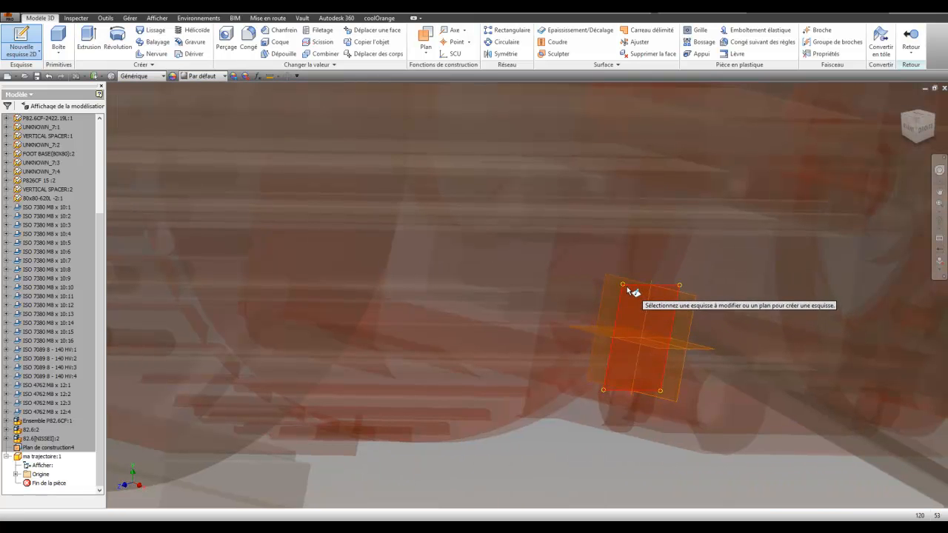
pyautogui.click(625, 289)
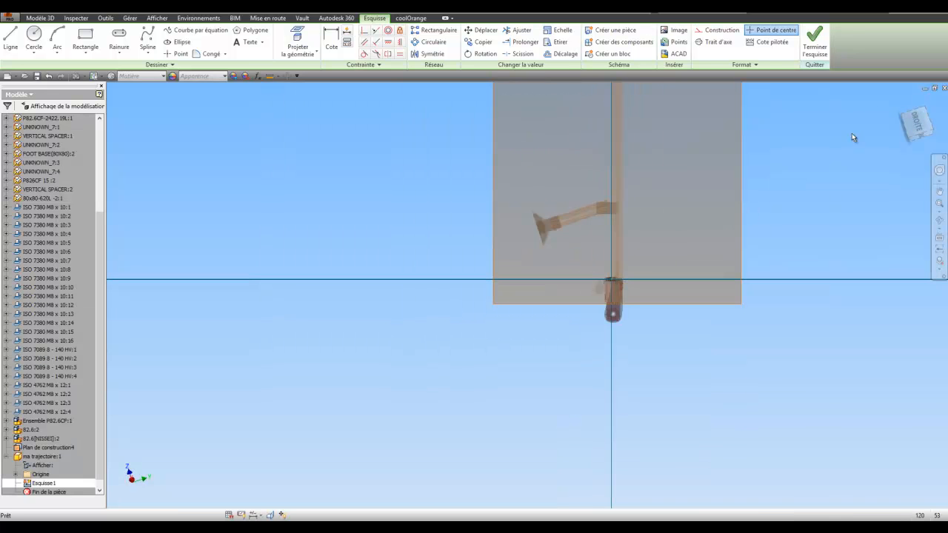
pyautogui.click(905, 101)
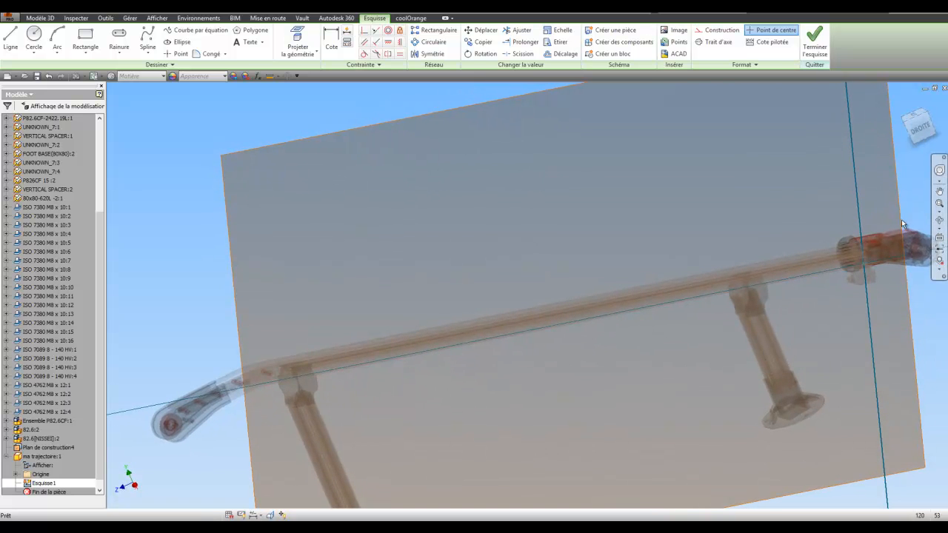
pyautogui.click(939, 237)
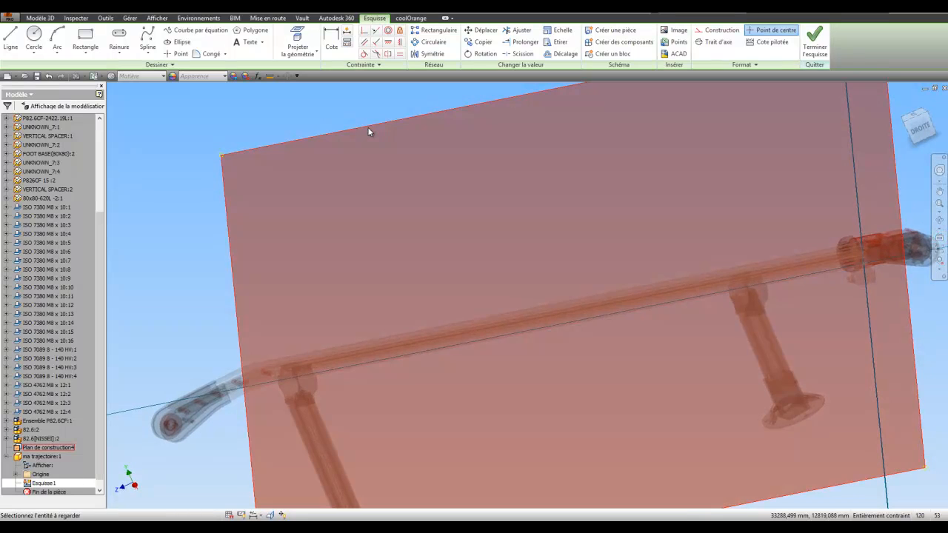
pyautogui.click(369, 128)
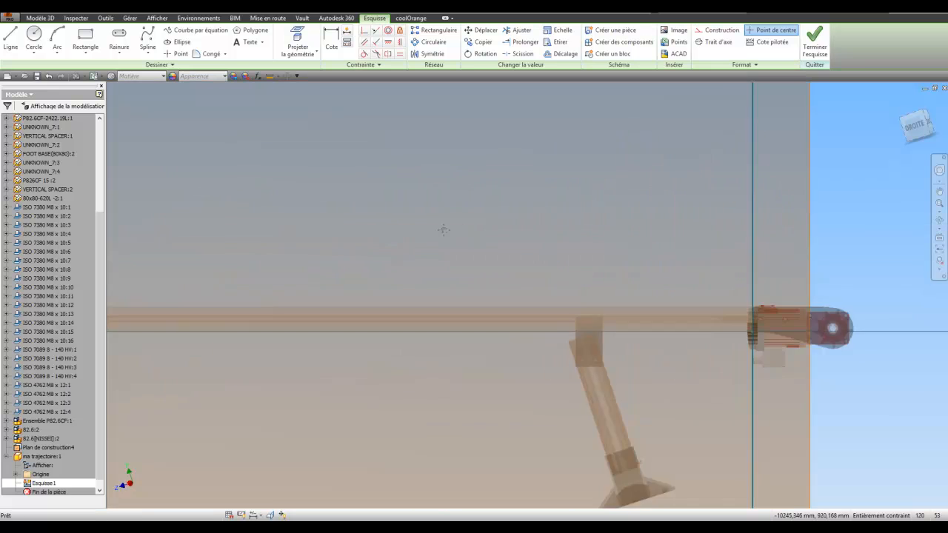
pyautogui.moveTo(444, 229); pyautogui.dragTo(580, 208, button='middle')
pyautogui.scroll(-4, 580, 209)
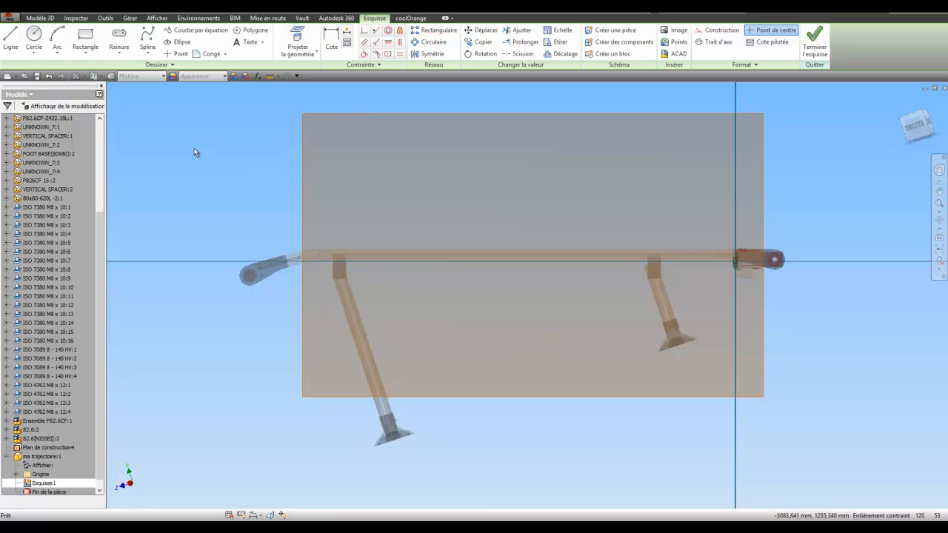
# Project the end arc and upper edges of the curved idler end, plus the straight beam's upper edge, into the sketch.
pyautogui.click(299, 38)
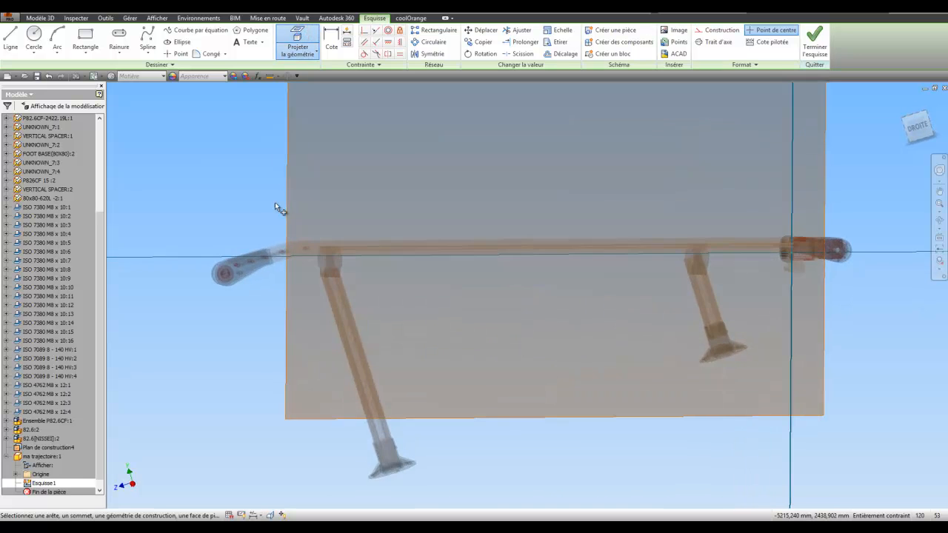
pyautogui.moveTo(261, 190)
pyautogui.keyDown('shift'); pyautogui.mouseDown(button='middle')
pyautogui.moveTo(284, 206)
pyautogui.moveTo(275, 167)
pyautogui.mouseUp(button='middle'); pyautogui.keyUp('shift')
pyautogui.click(257, 198)
pyautogui.click(237, 216)
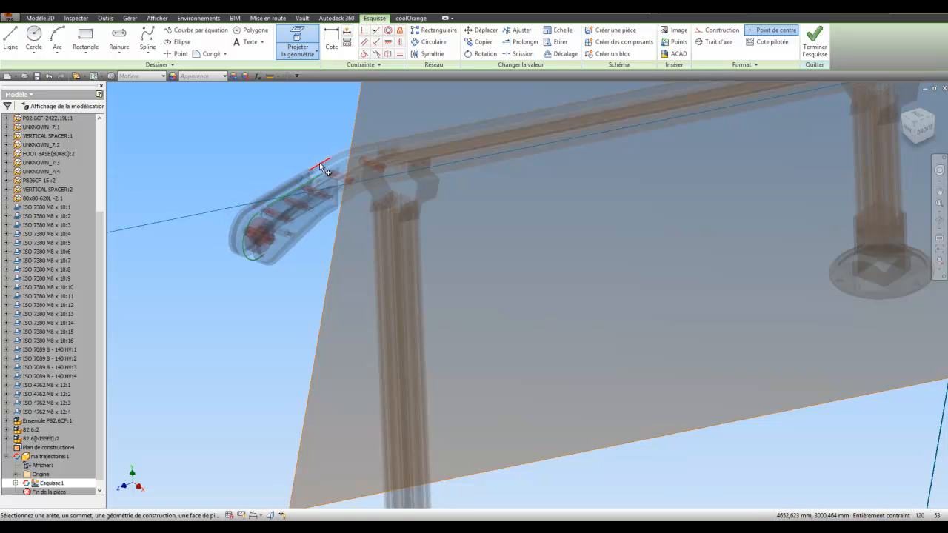
pyautogui.scroll(2, 320, 164)
pyautogui.click(370, 137)
pyautogui.scroll(-2, 438, 111)
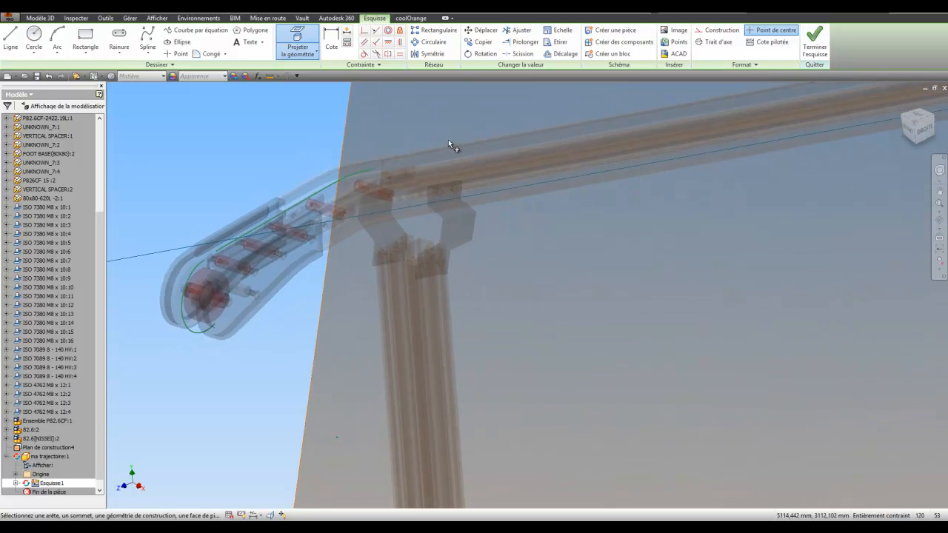
pyautogui.click(449, 143)
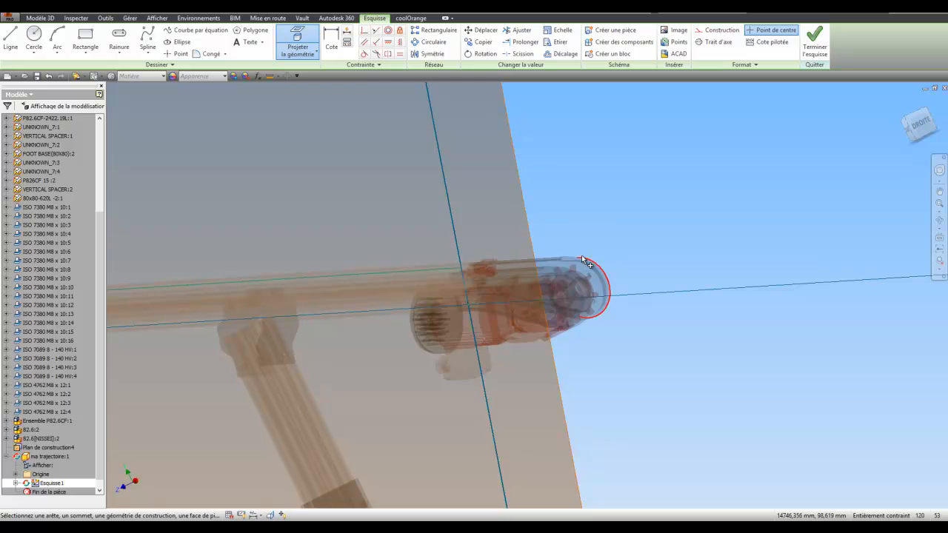
# Project the motor end's arc and upper edge, the beam's lower edge and the motor end's lower curved edge.
pyautogui.click(583, 261)
pyautogui.click(545, 257)
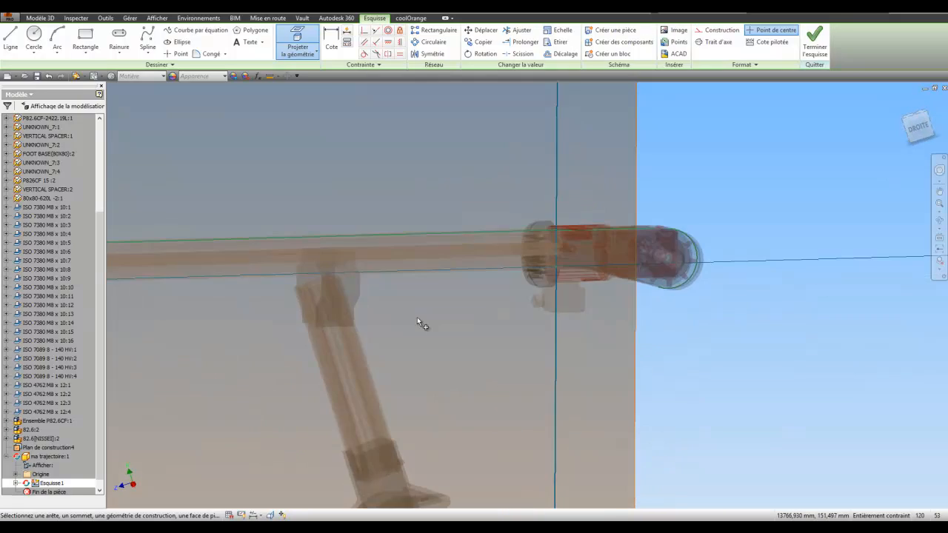
pyautogui.scroll(5, 458, 282)
pyautogui.click(464, 266)
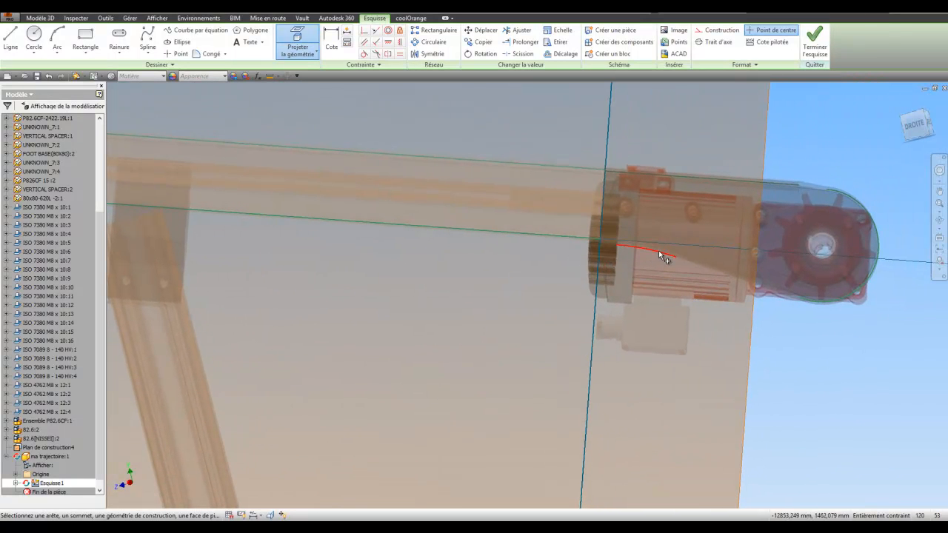
pyautogui.click(659, 251)
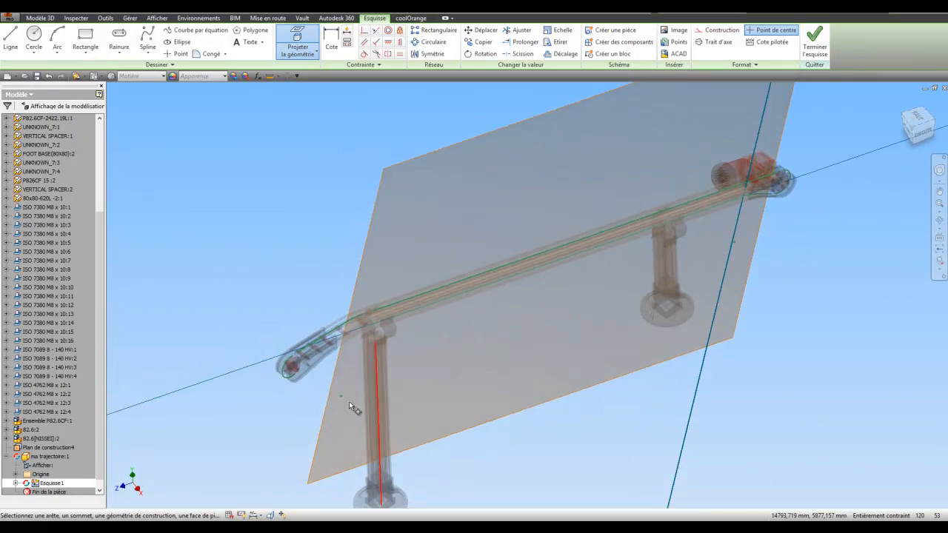
# Project the lower edges of the idler end and its curved section up to the straight beam.
pyautogui.scroll(-5, 320, 357)
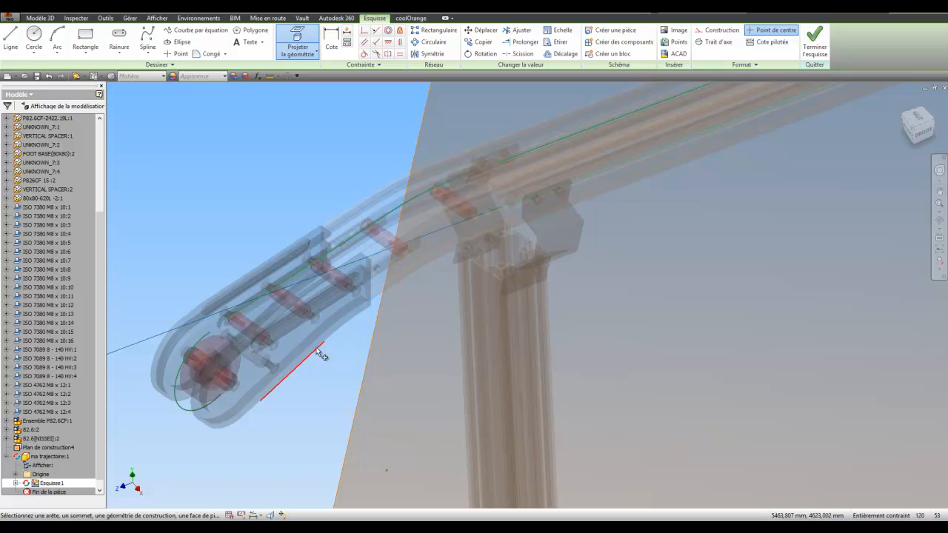
pyautogui.click(349, 320)
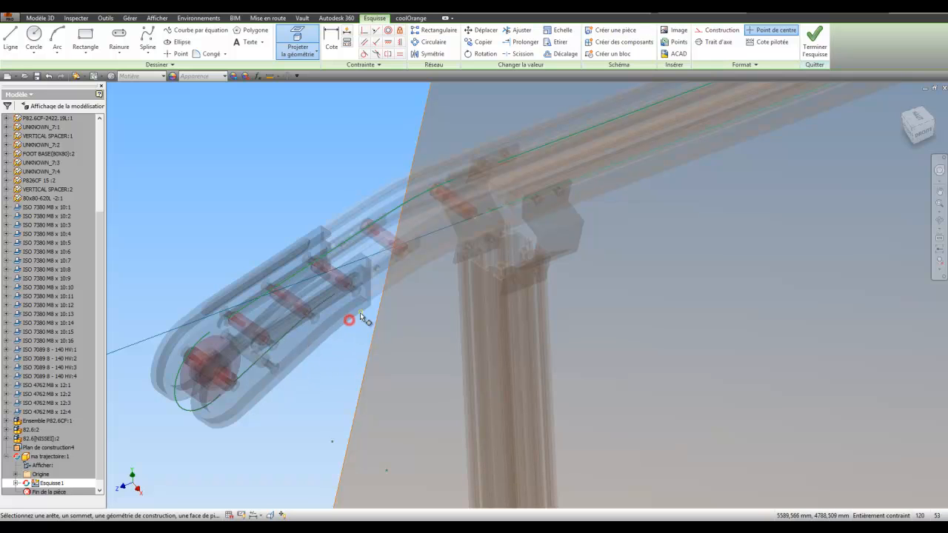
pyautogui.click(389, 290)
pyautogui.click(436, 258)
pyautogui.scroll(-3, 562, 256)
pyautogui.moveTo(562, 202)
pyautogui.keyDown('shift'); pyautogui.mouseDown(button='middle')
pyautogui.moveTo(525, 270)
pyautogui.moveTo(479, 302)
pyautogui.moveTo(308, 273)
pyautogui.moveTo(339, 237)
pyautogui.moveTo(627, 84)
pyautogui.mouseUp(button='middle'); pyautogui.keyUp('shift')
pyautogui.scroll(3, 475, 301)
pyautogui.scroll(2, 472, 294)
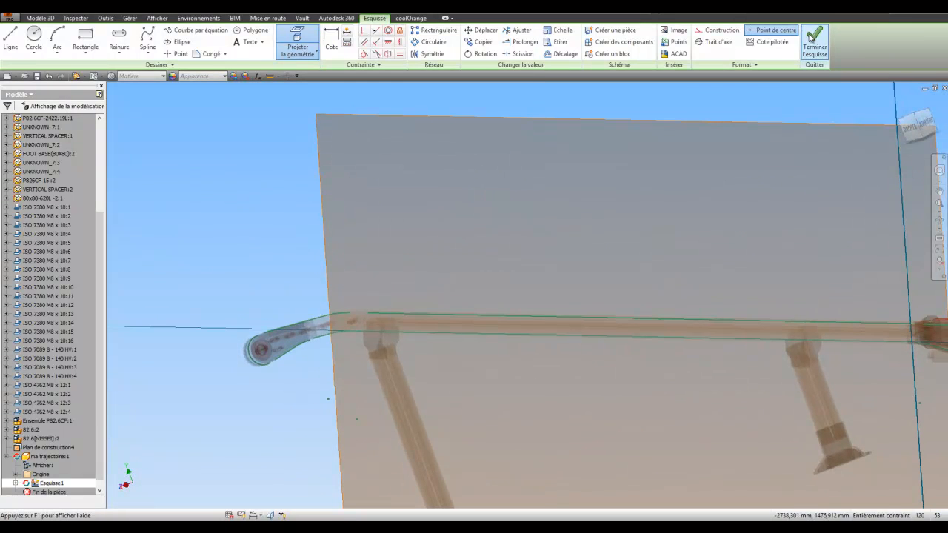
# Finish the sketch and open the ma trajectoire part in its own window, shown in the home view.
pyautogui.click(815, 41)
pyautogui.keyDown('shift'); pyautogui.moveTo(417, 218); pyautogui.dragTo(306, 228, button='middle'); pyautogui.keyUp('shift')
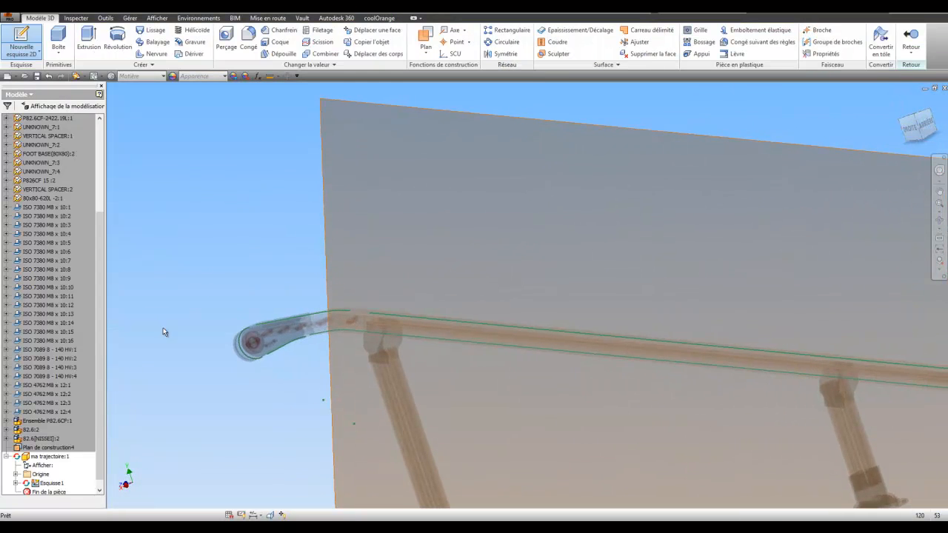
pyautogui.rightClick(46, 456)
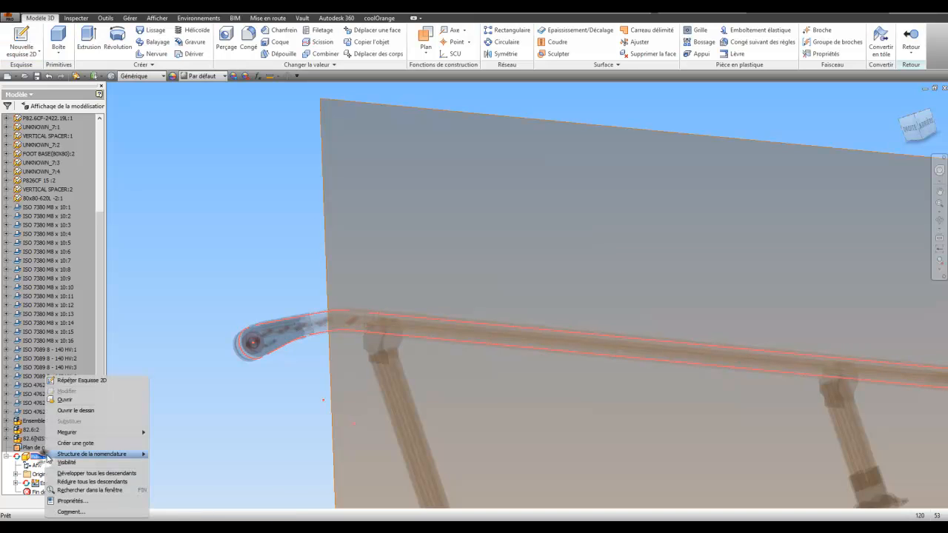
pyautogui.click(65, 400)
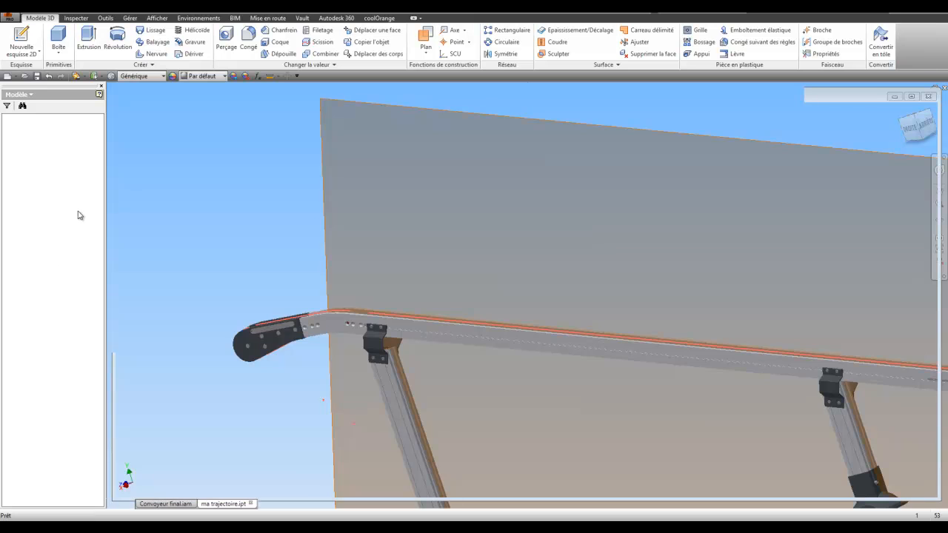
pyautogui.press('F6')
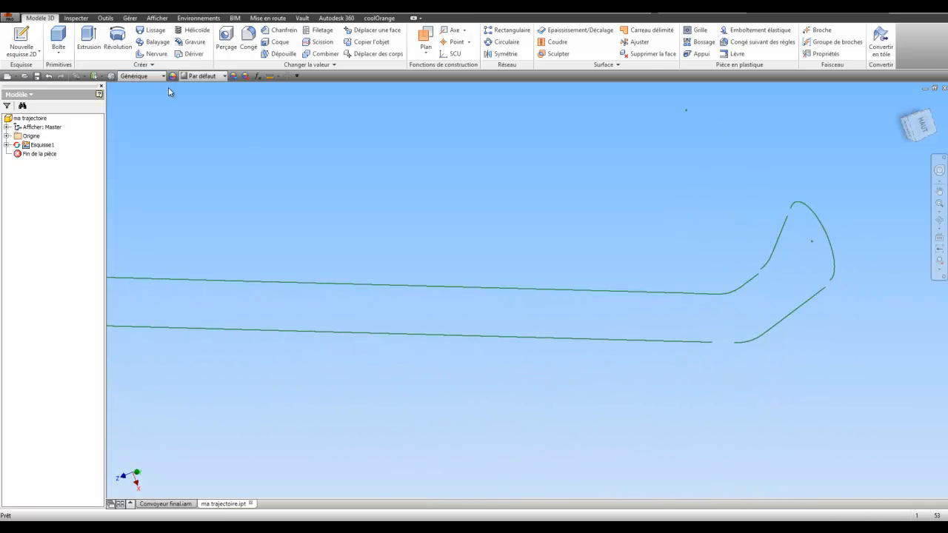
# Reopen the projected contour sketch for editing and rotate the view so the straight beam lies horizontally.
pyautogui.rightClick(32, 147)
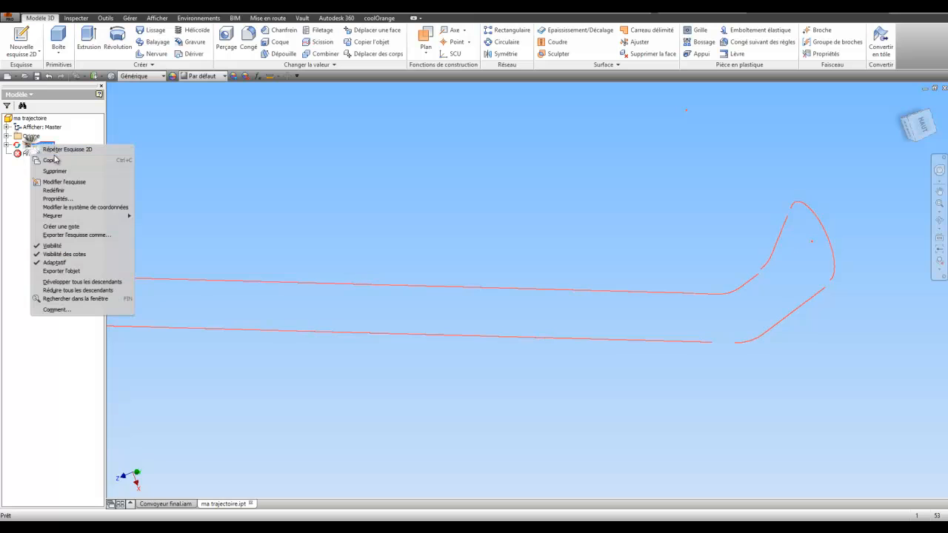
pyautogui.click(71, 184)
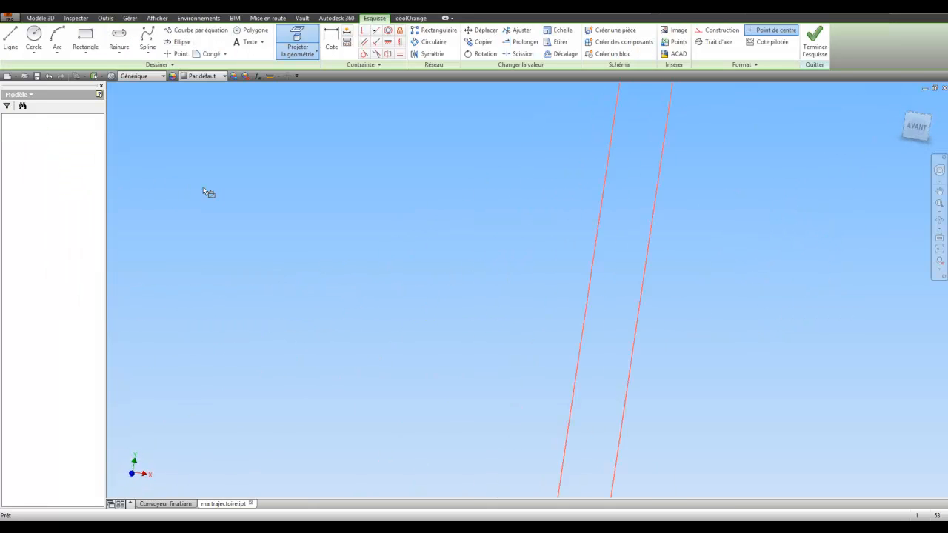
pyautogui.click(942, 109)
pyautogui.moveTo(604, 191); pyautogui.dragTo(464, 198, button='middle')
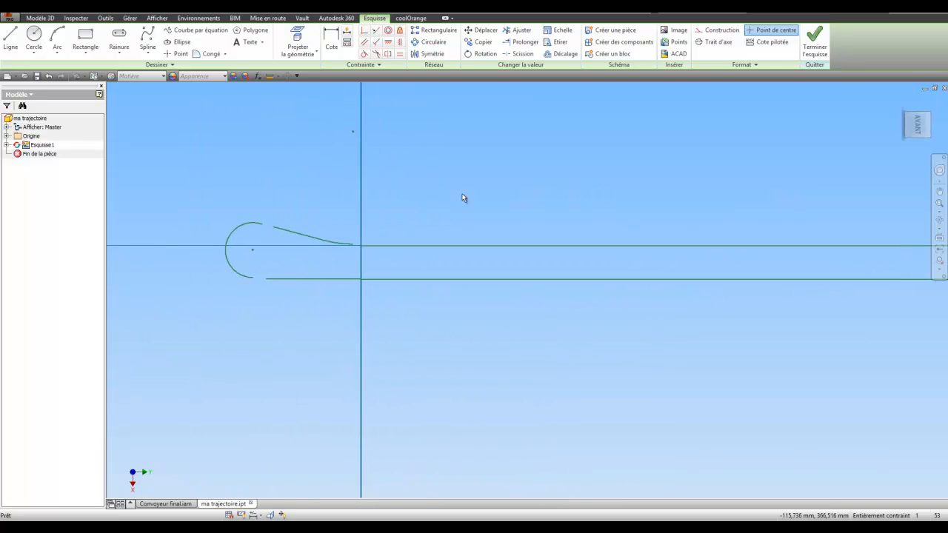
# Draw a line from the start of the straight beam's lower edge at the vertical axis to the lower end of the neighbouring end arc.
pyautogui.click(11, 43)
pyautogui.scroll(2, 358, 245)
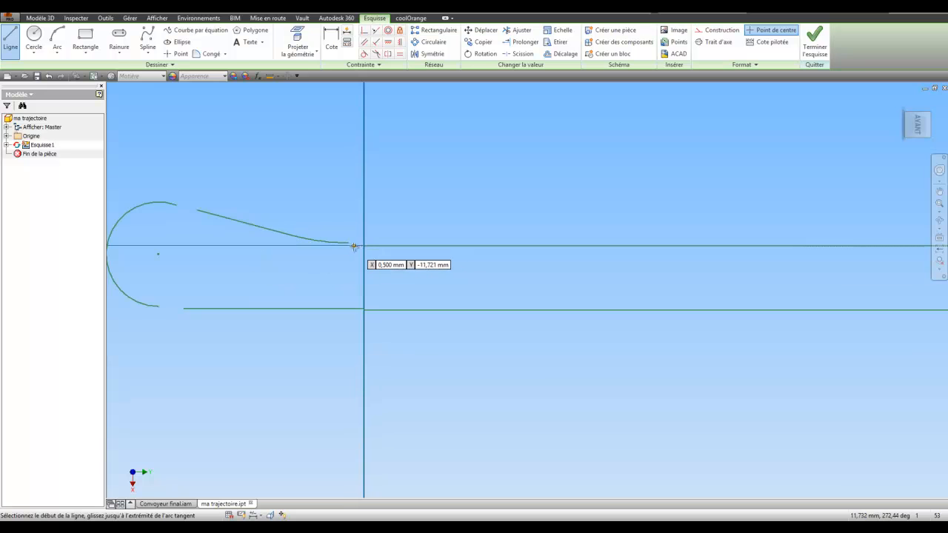
pyautogui.scroll(2, 349, 248)
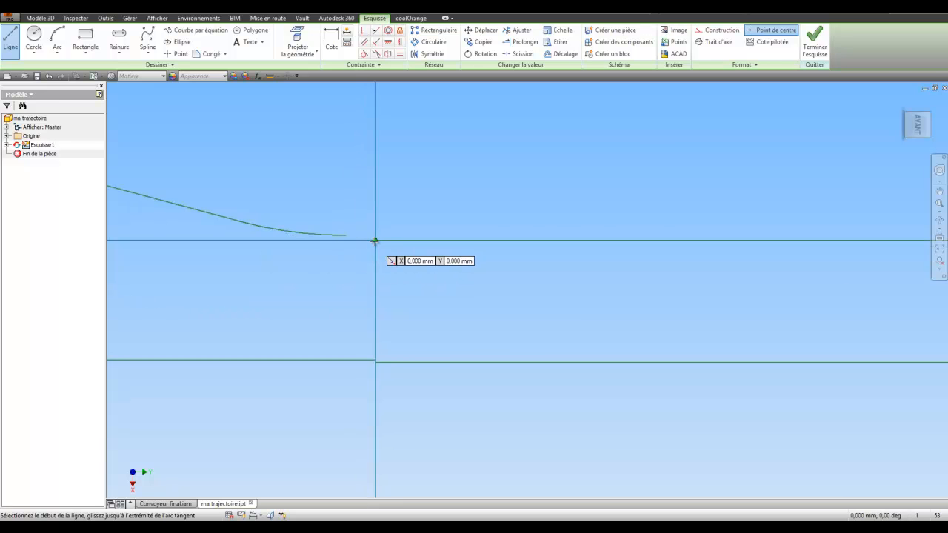
pyautogui.scroll(-2, 331, 319)
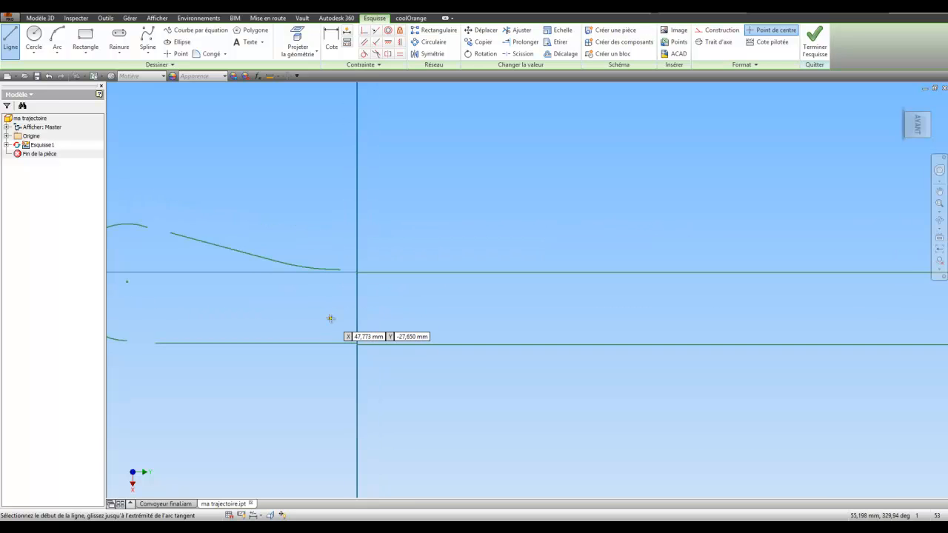
pyautogui.scroll(3, 356, 347)
pyautogui.scroll(-3, 371, 331)
pyautogui.scroll(-2, 386, 311)
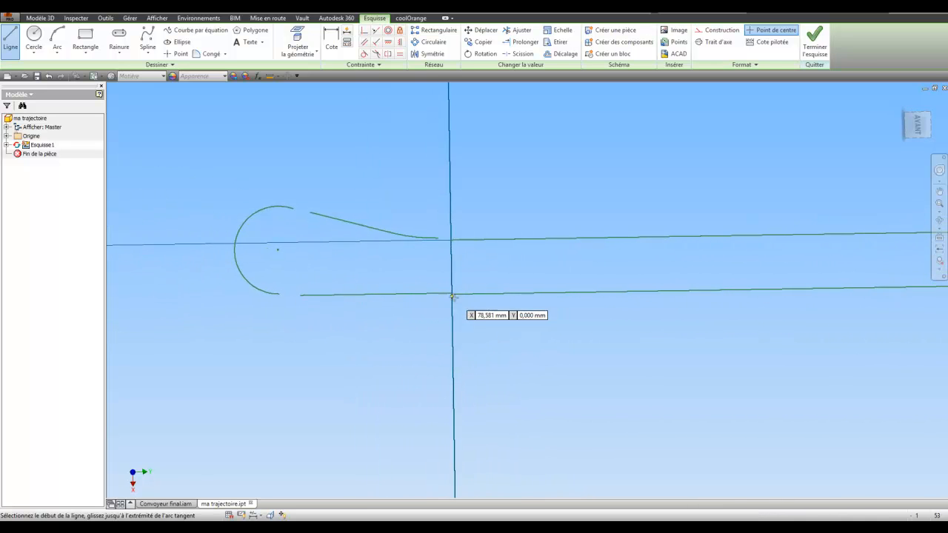
pyautogui.scroll(3, 450, 293)
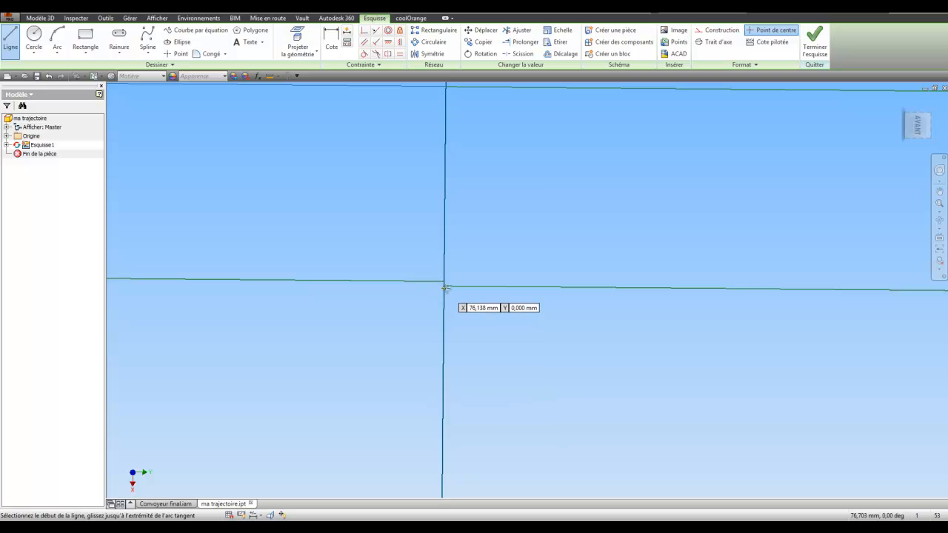
pyautogui.click(446, 286)
pyautogui.scroll(-2, 414, 305)
pyautogui.moveTo(294, 306); pyautogui.dragTo(552, 280, button='middle')
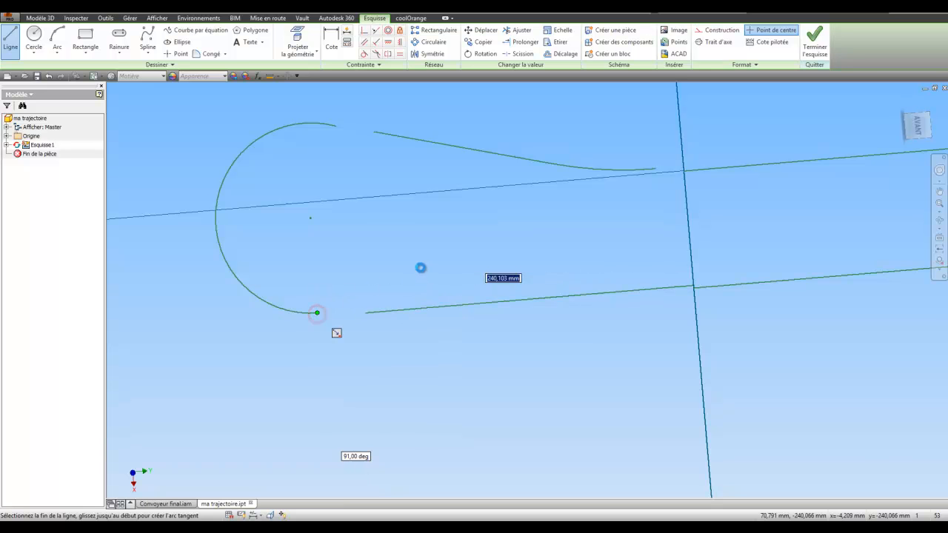
pyautogui.rightClick(429, 263)
pyautogui.click(458, 261)
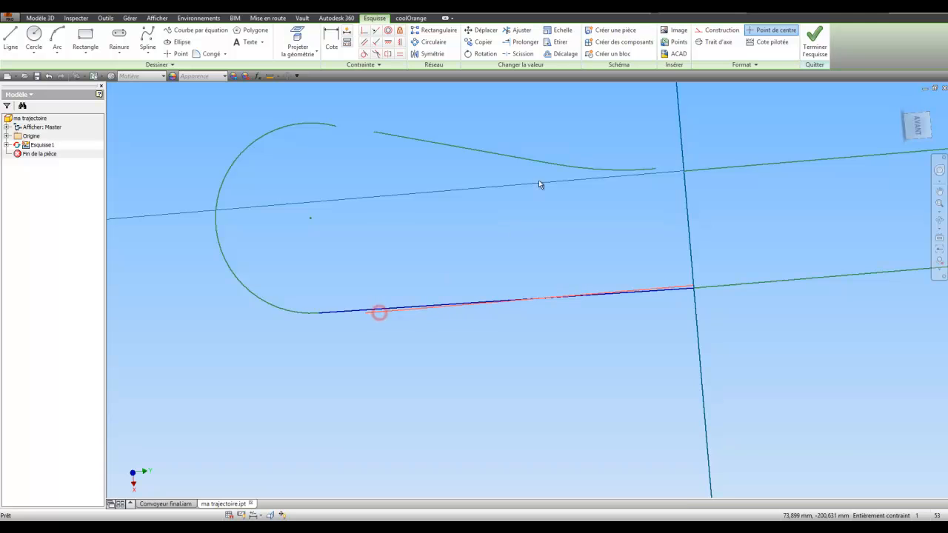
# Convert the projected lower edge beneath the new line to construction geometry.
pyautogui.click(711, 31)
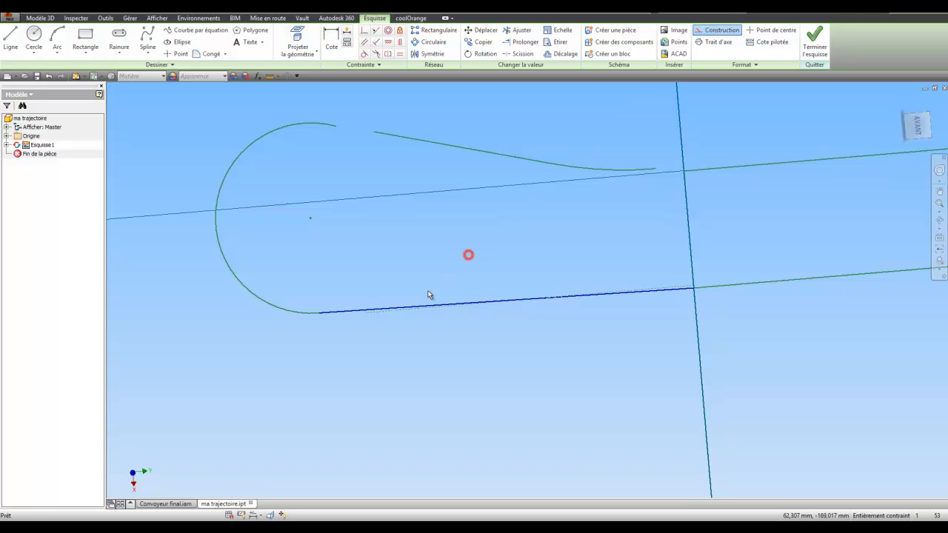
pyautogui.click(711, 280)
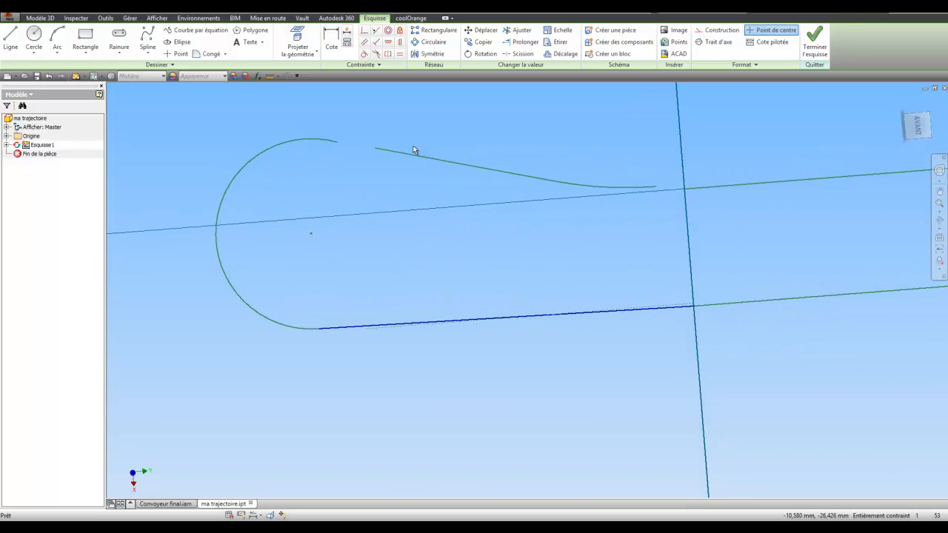
pyautogui.scroll(-5, 694, 224)
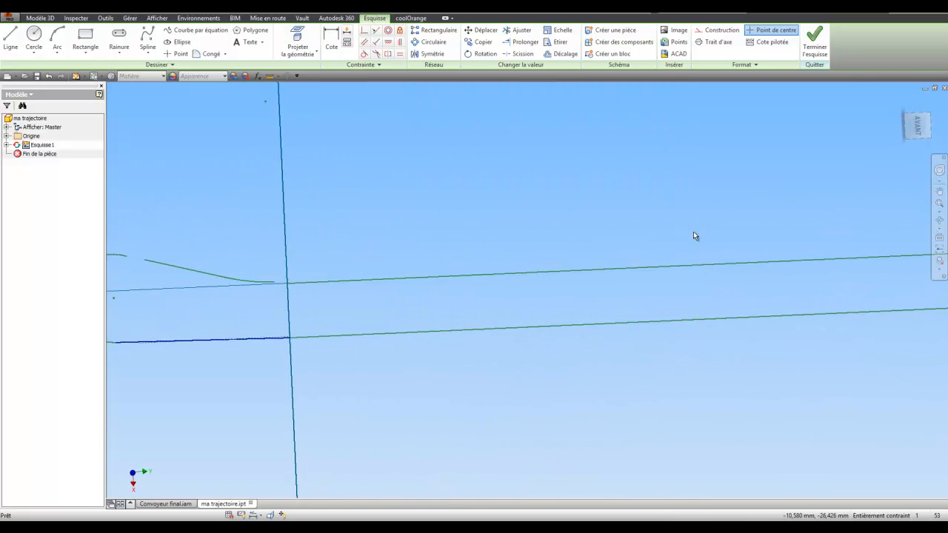
pyautogui.scroll(-5, 699, 235)
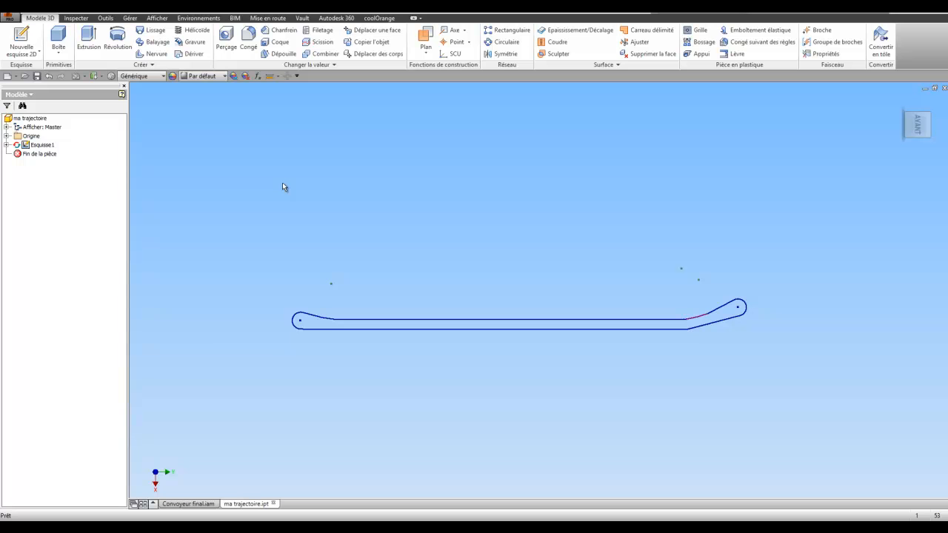
# Place a work point on the contour's lower side, where the straight beam's lower line begins.
pyautogui.click(348, 239)
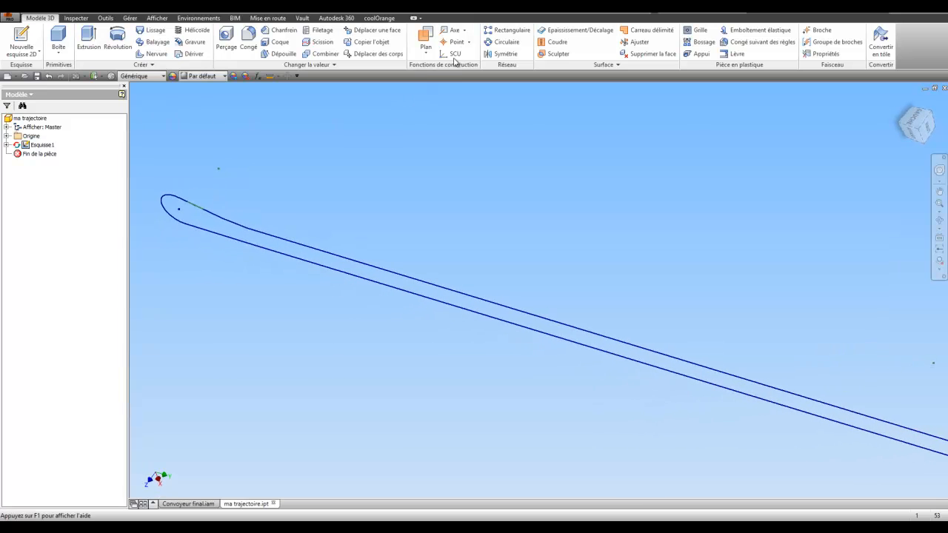
pyautogui.click(459, 42)
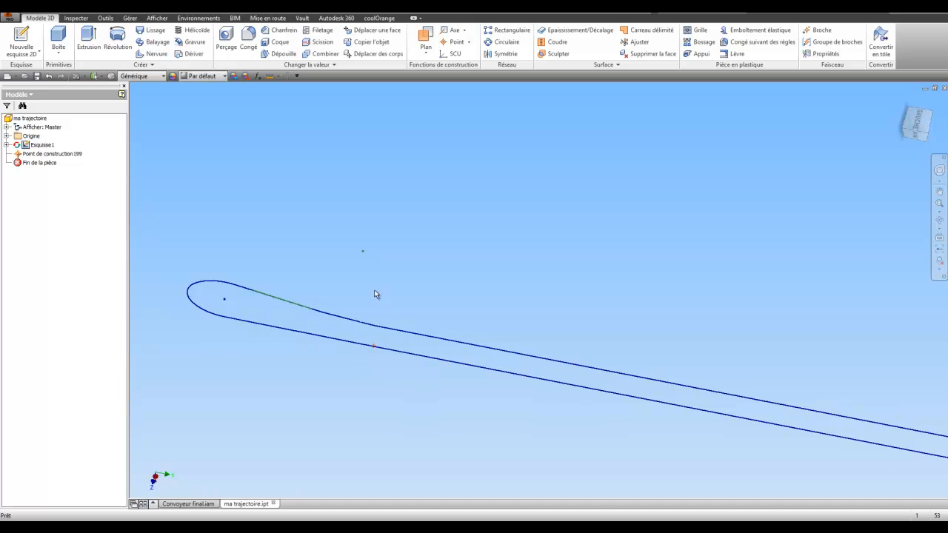
# Start a rectangular pattern of the work point with the closed contour as its first direction.
pyautogui.click(509, 30)
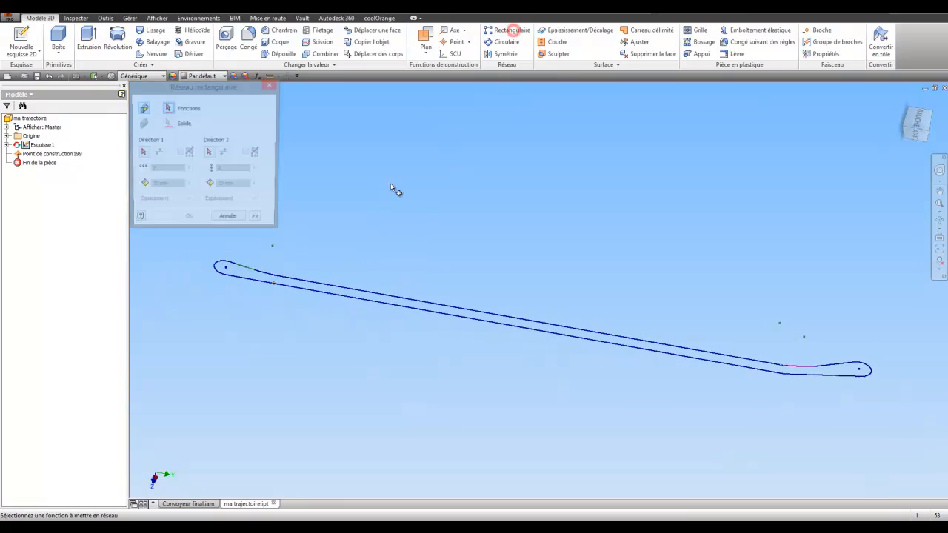
pyautogui.click(274, 285)
pyautogui.click(143, 153)
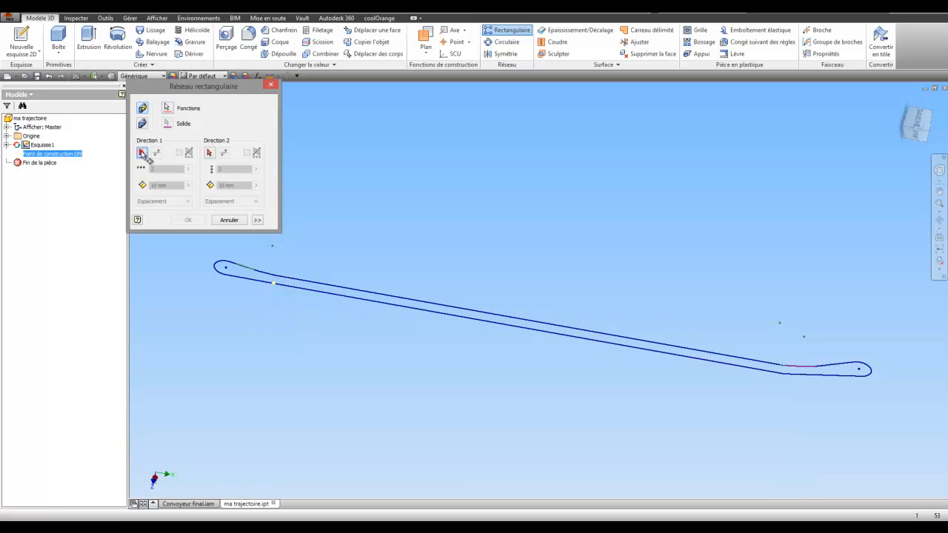
pyautogui.click(275, 283)
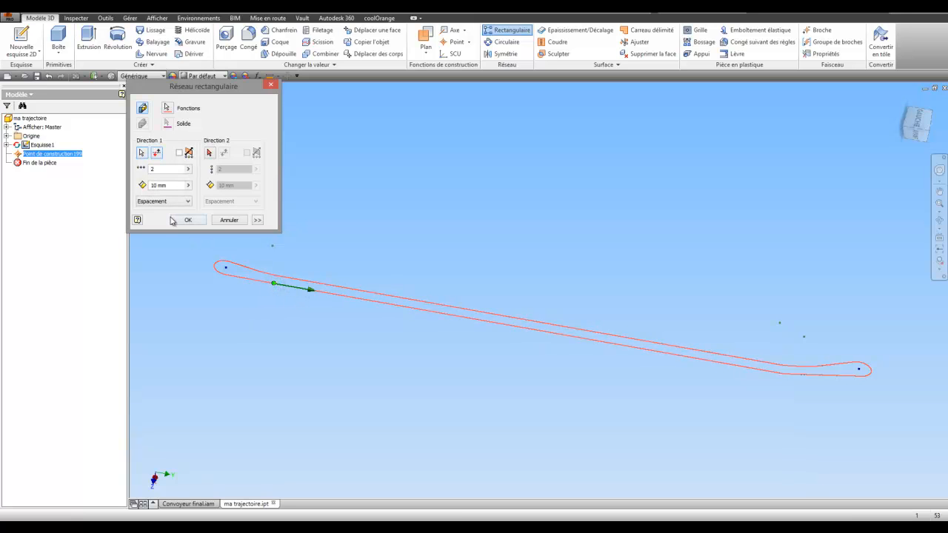
# Set the pattern to 198 occurrences spaced 34 mm with the Direction1 orientation, and create it.
pyautogui.click(188, 170)
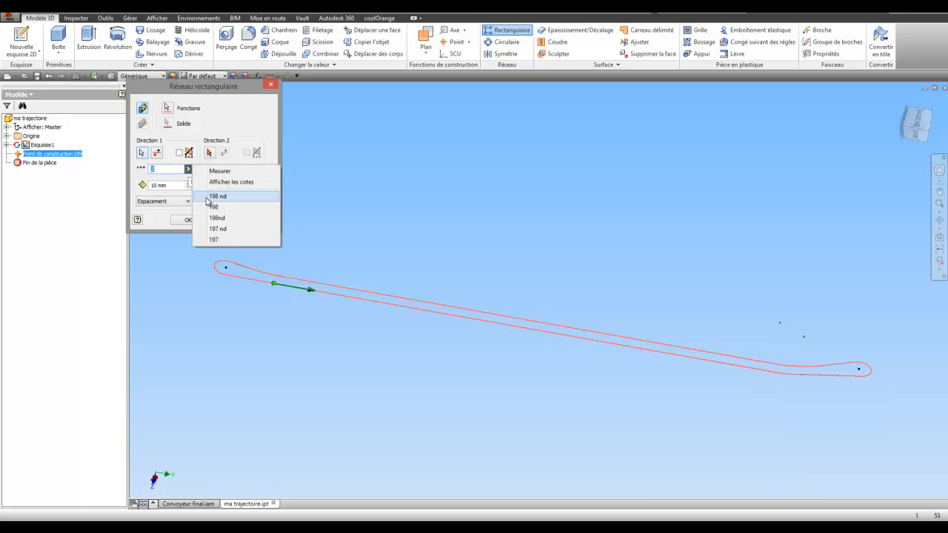
pyautogui.click(215, 196)
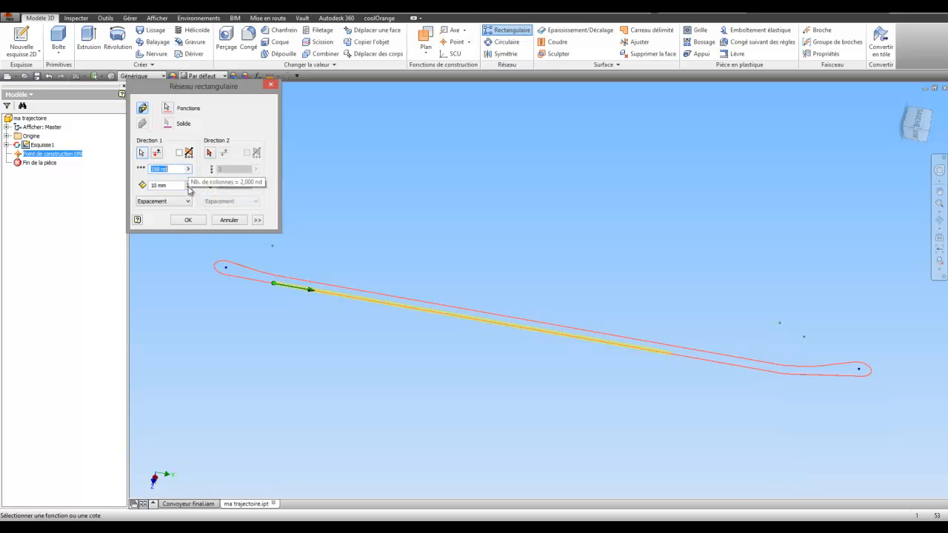
pyautogui.click(188, 187)
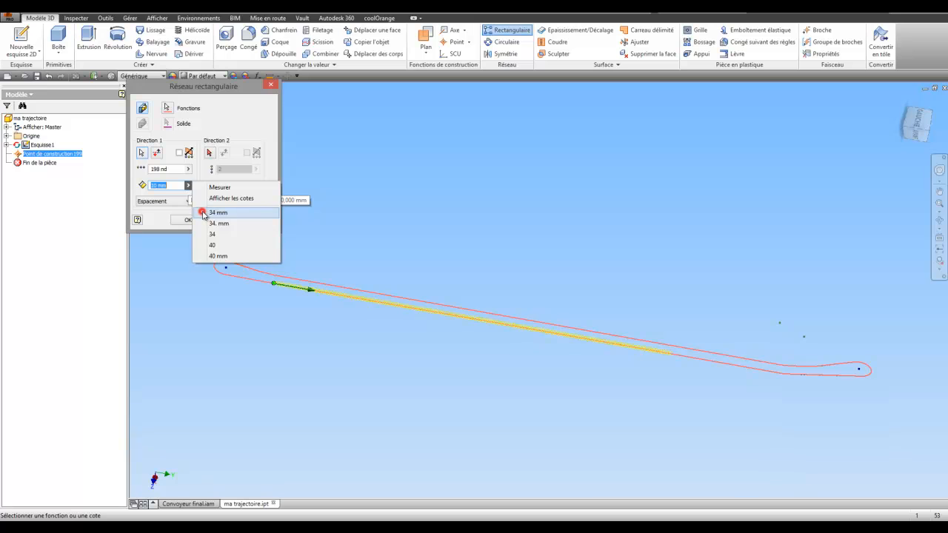
pyautogui.click(202, 212)
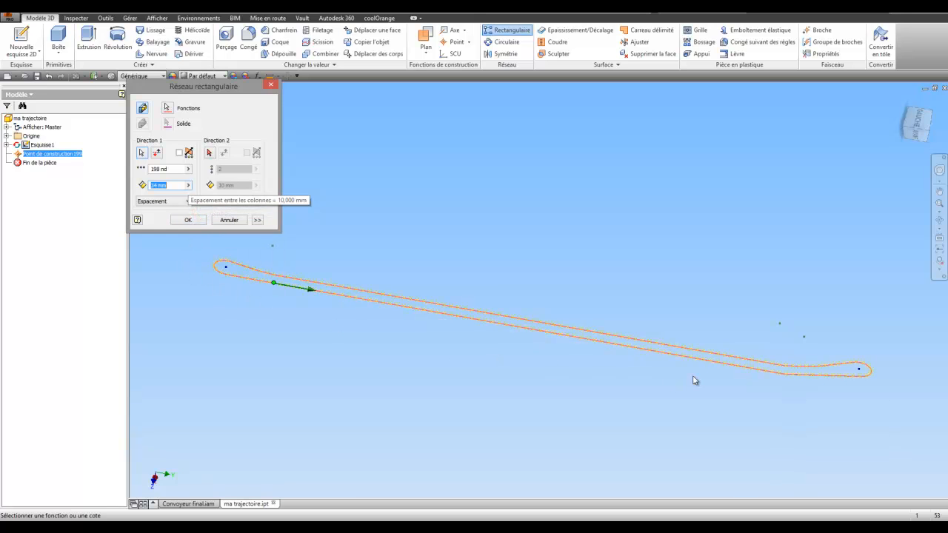
pyautogui.click(257, 221)
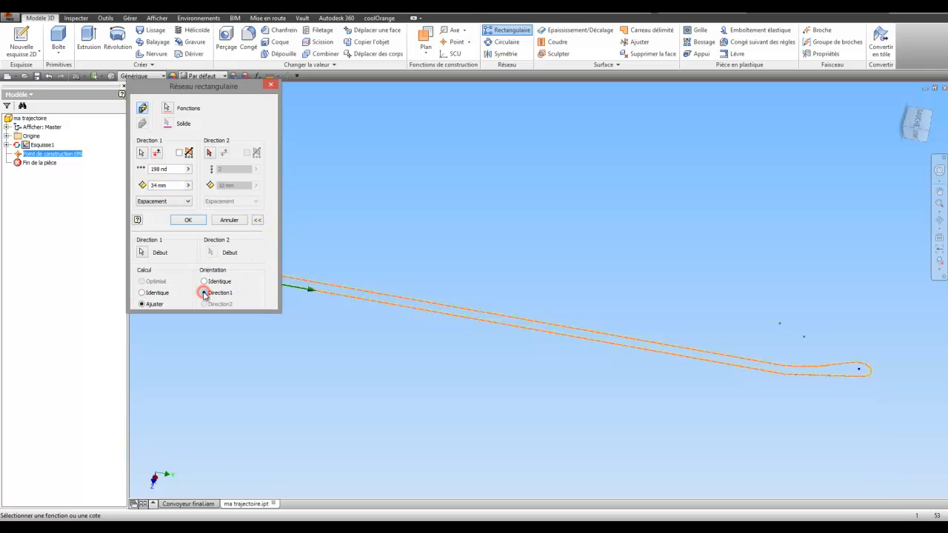
pyautogui.click(190, 220)
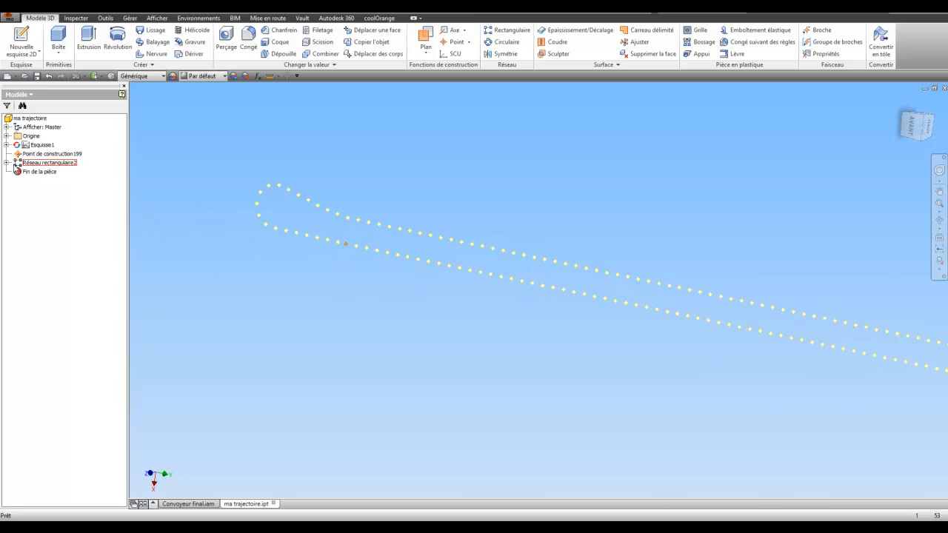
# Expand the new rectangular pattern in the model tree and make its contour sketch visible.
pyautogui.click(7, 162)
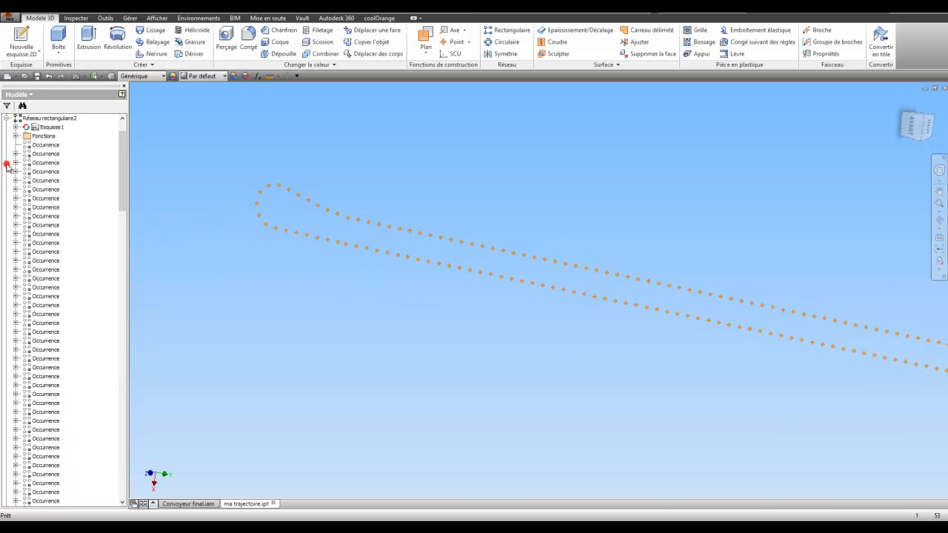
pyautogui.rightClick(51, 127)
pyautogui.click(82, 217)
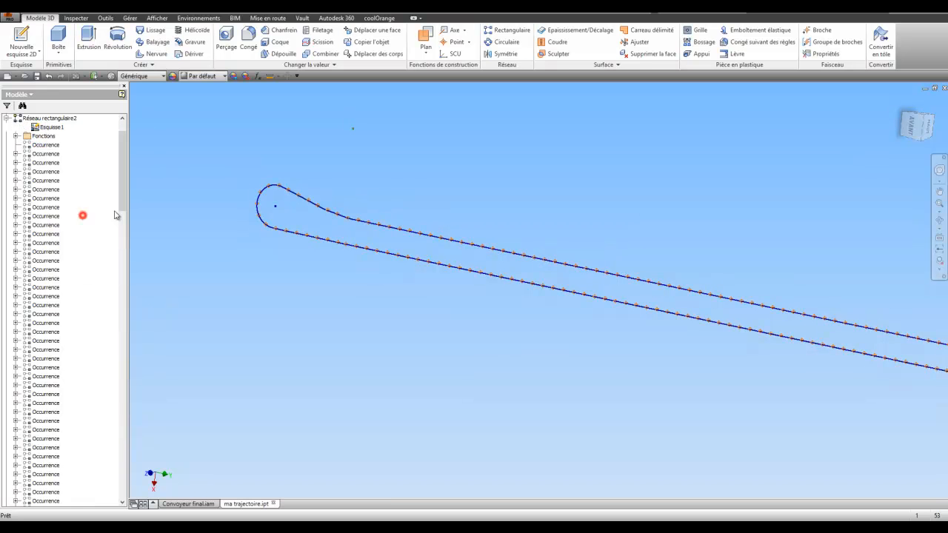
pyautogui.click(199, 183)
pyautogui.moveTo(123, 181); pyautogui.dragTo(123, 175)
# Suppress the rectangular pattern of work points, and try to start an extrusion.
pyautogui.click(37, 163)
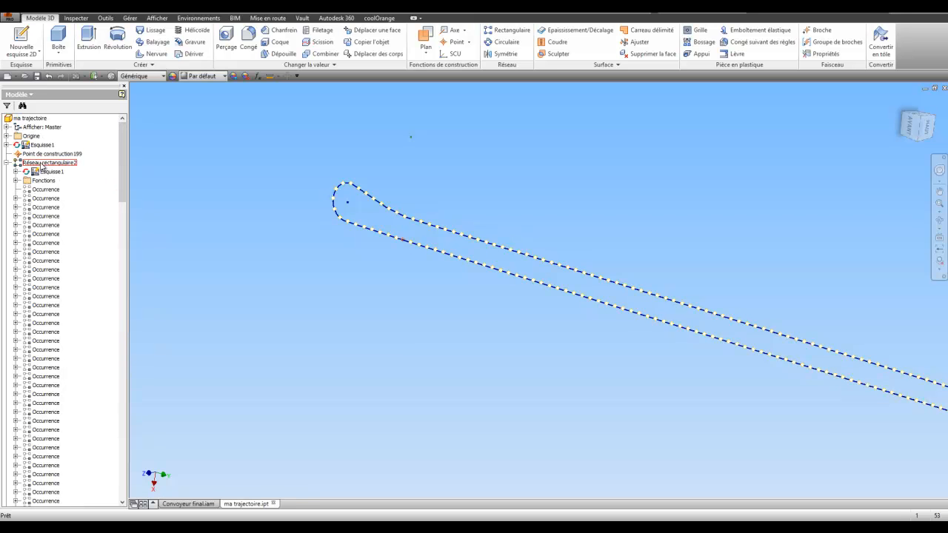
pyautogui.rightClick(41, 163)
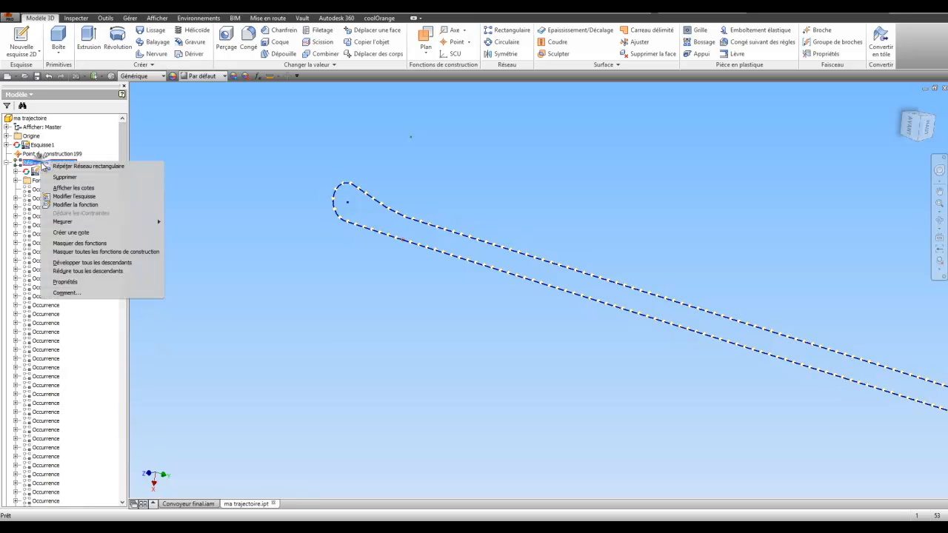
pyautogui.click(84, 244)
pyautogui.click(89, 41)
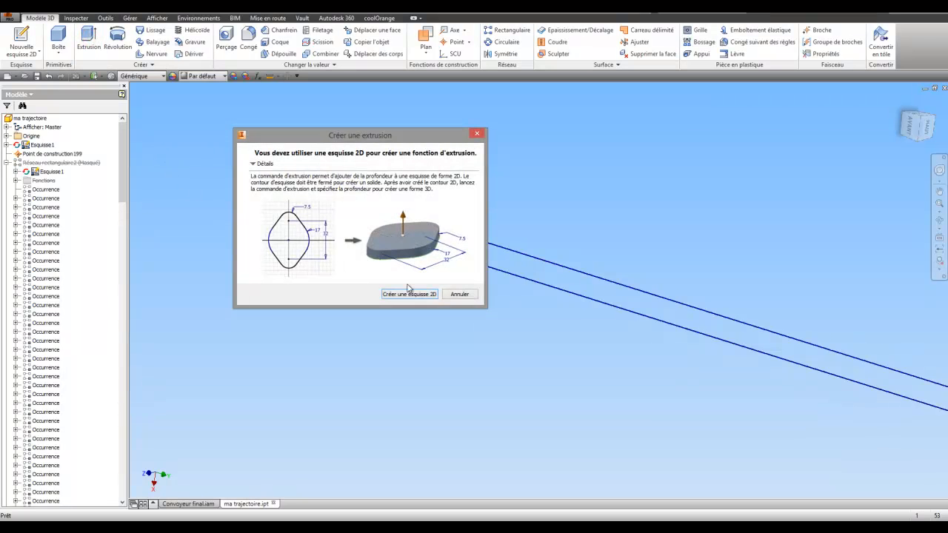
pyautogui.click(457, 295)
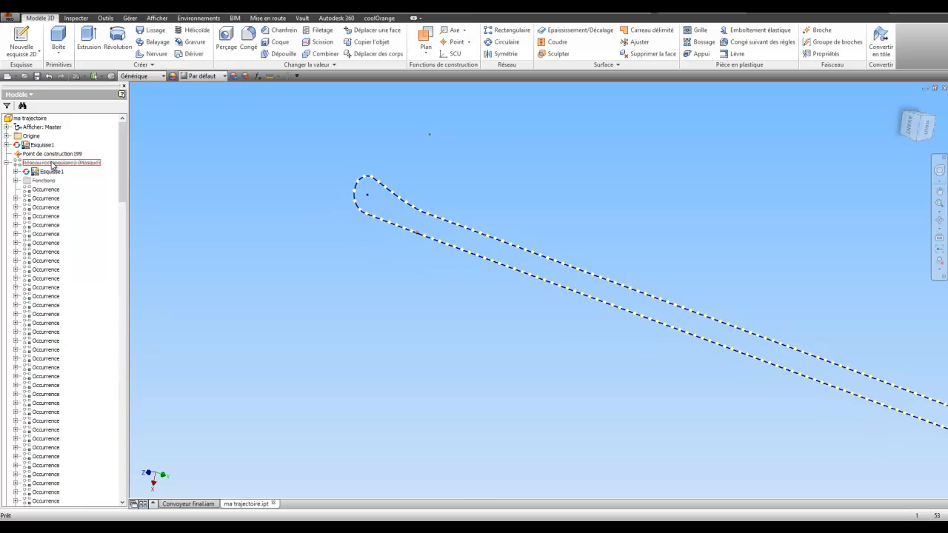
pyautogui.click(40, 145)
pyautogui.rightClick(40, 147)
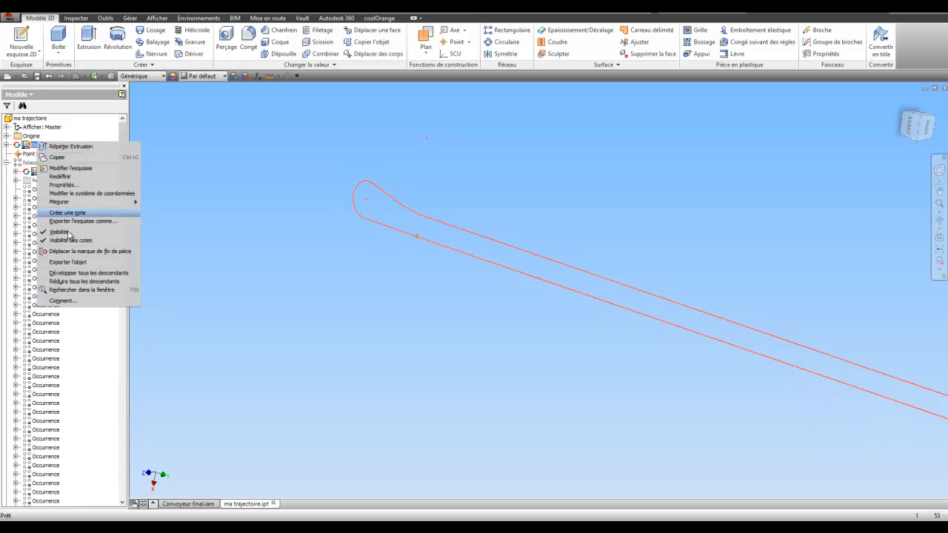
pyautogui.click(167, 235)
# Undo the suppression and the creation of the rectangular pattern of work points.
pyautogui.click(50, 76)
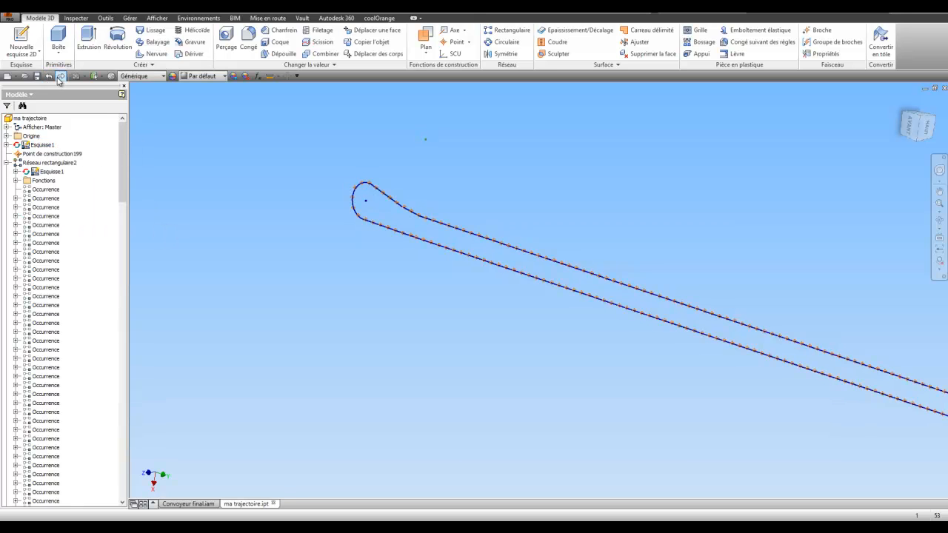
pyautogui.click(50, 77)
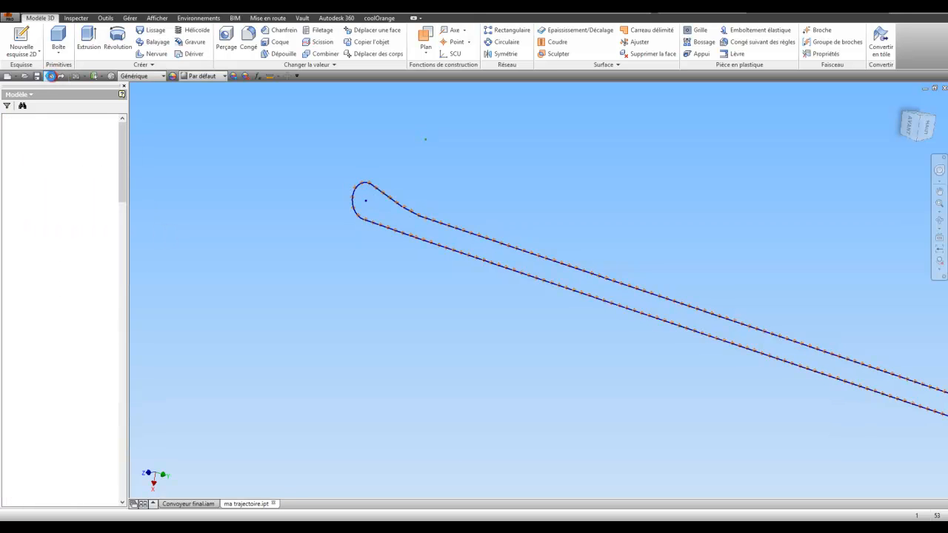
pyautogui.click(50, 77)
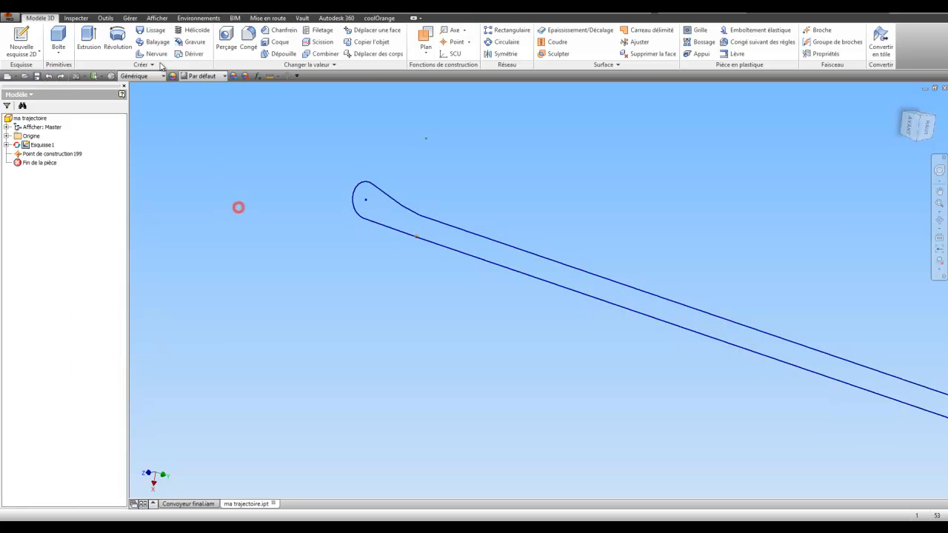
# Extrude the closed contour as a surface, 200 mm deep and symmetric about the sketch plane.
pyautogui.click(88, 37)
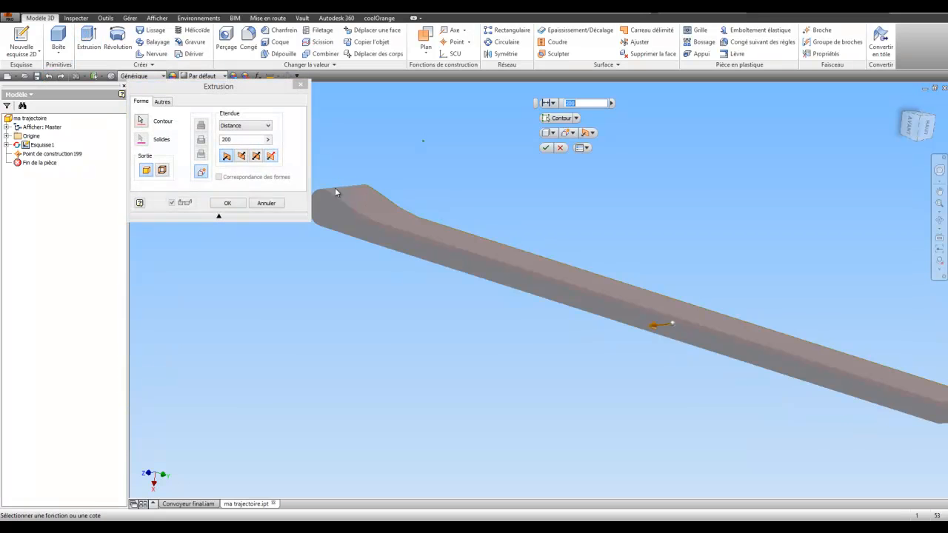
pyautogui.click(162, 170)
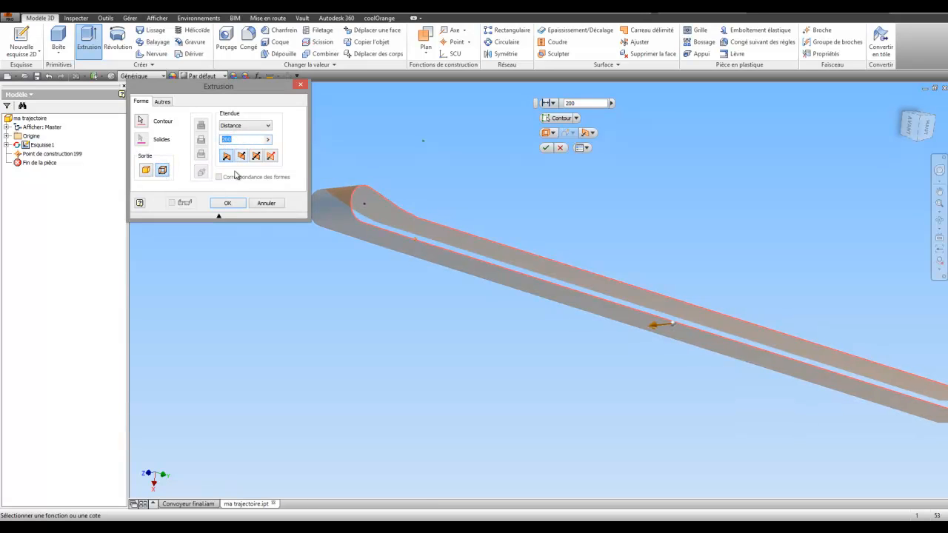
pyautogui.click(257, 156)
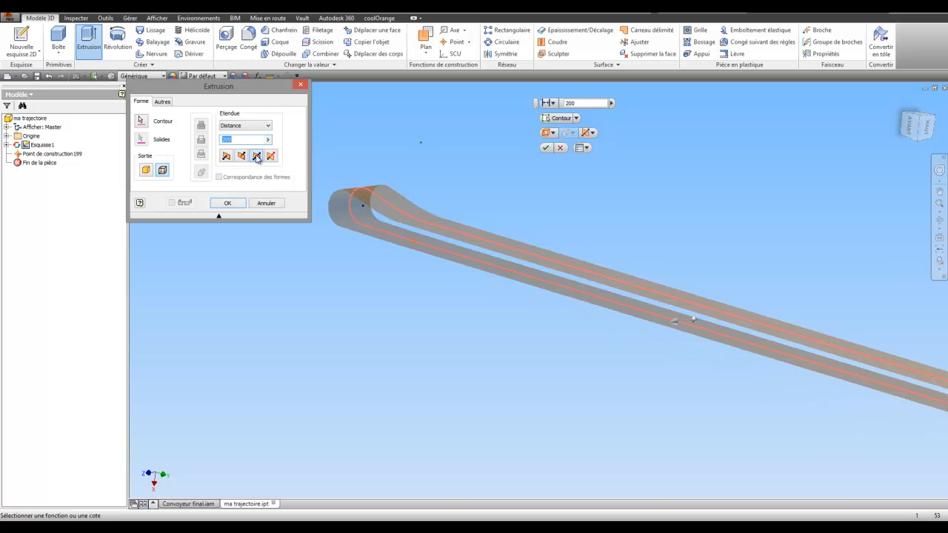
pyautogui.keyDown('shift'); pyautogui.moveTo(643, 302); pyautogui.dragTo(237, 206, button='middle'); pyautogui.keyUp('shift')
pyautogui.scroll(-3, 574, 314)
pyautogui.scroll(3, 575, 308)
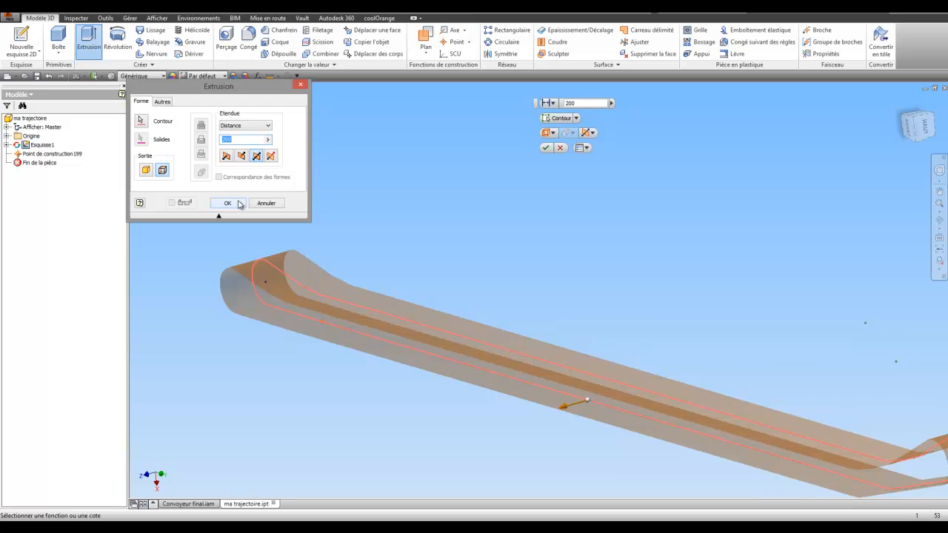
pyautogui.click(239, 204)
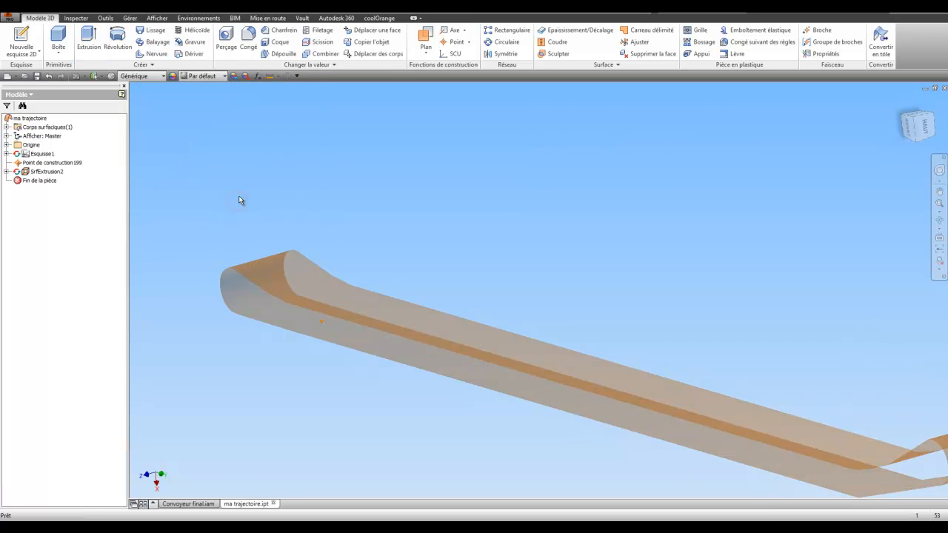
# Hide the extruded surface and make its contour sketch visible.
pyautogui.rightClick(38, 173)
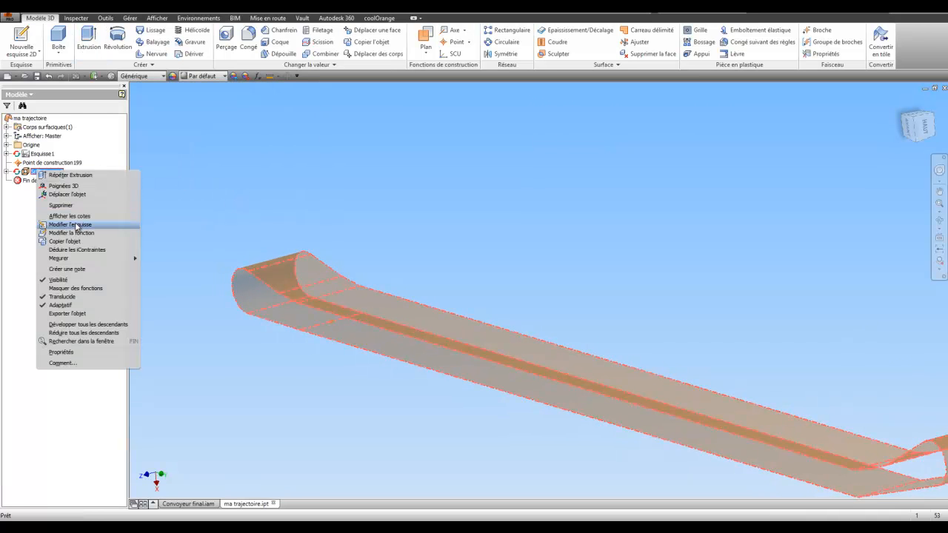
pyautogui.click(74, 280)
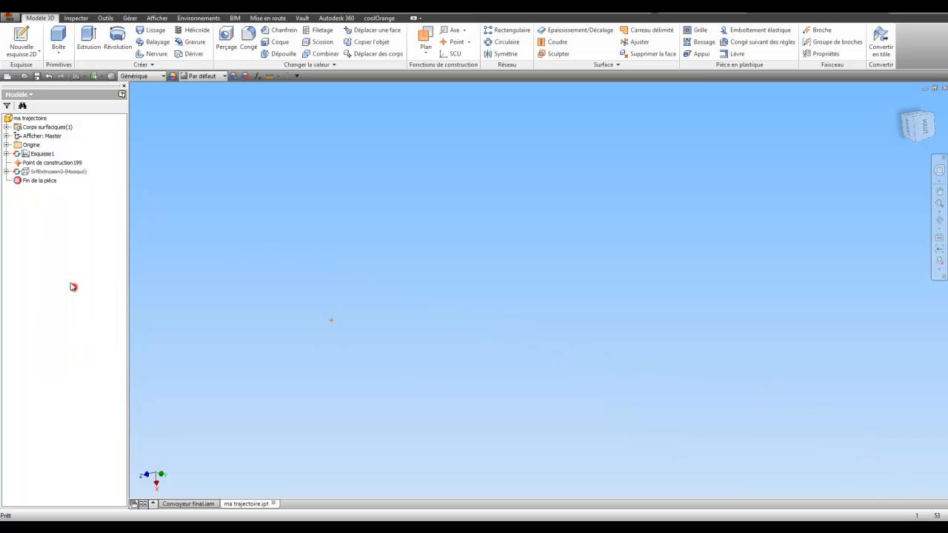
pyautogui.rightClick(50, 181)
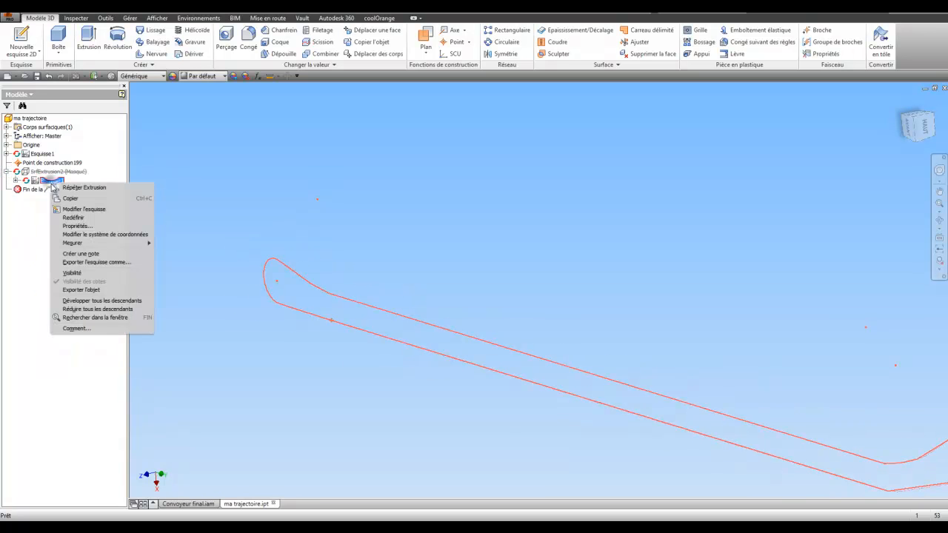
pyautogui.click(106, 274)
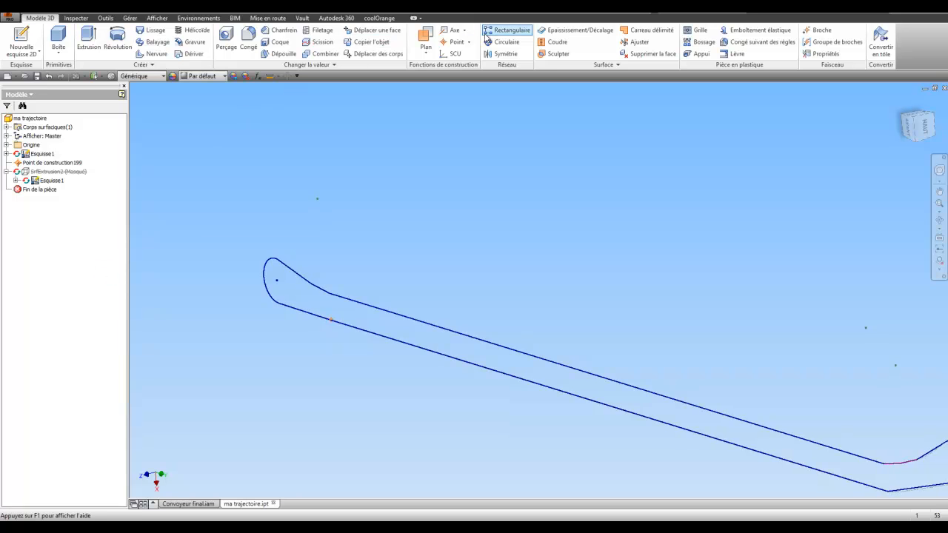
# Start a rectangular pattern of the work point, using the closed contour as the first direction.
pyautogui.click(508, 30)
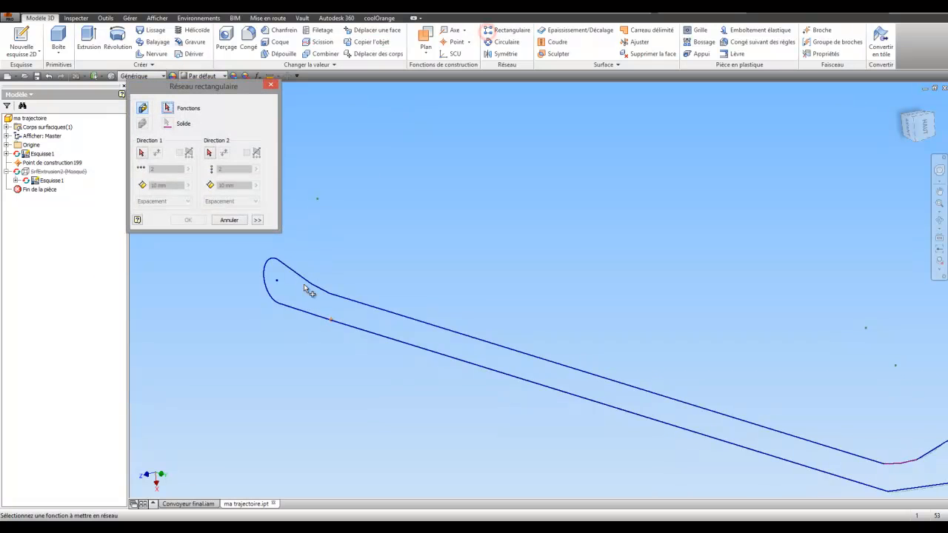
pyautogui.click(331, 322)
pyautogui.click(146, 155)
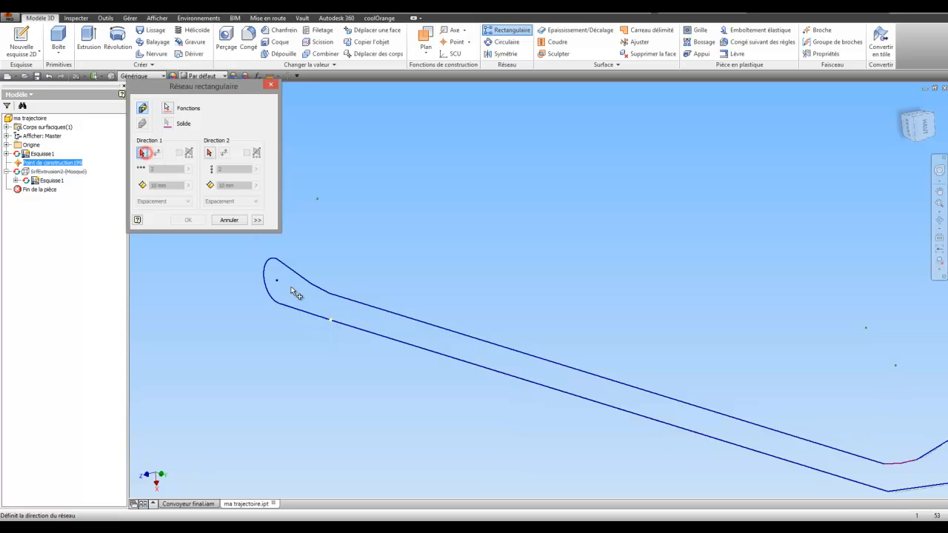
pyautogui.click(334, 325)
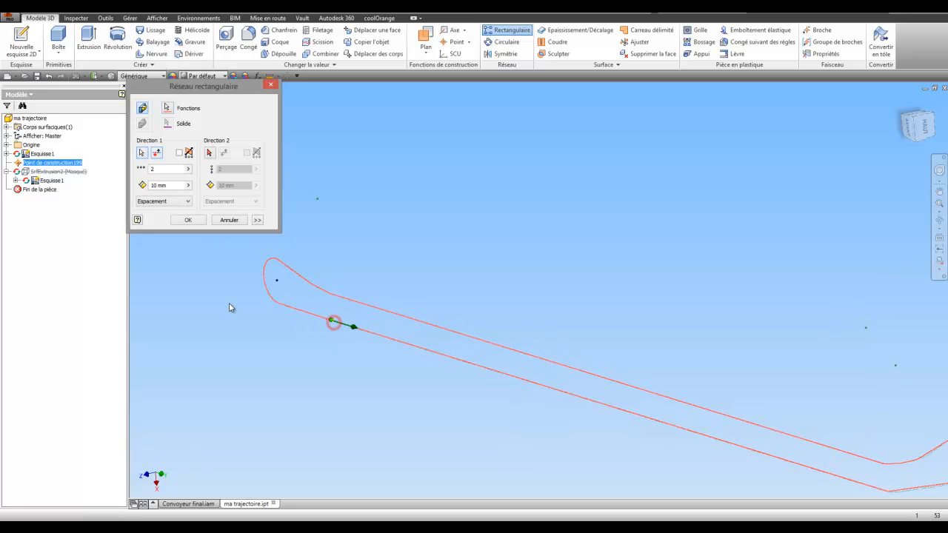
# Set the pattern to 198 occurrences at 34 mm spacing with the Direction1 orientation, and create it.
pyautogui.click(189, 169)
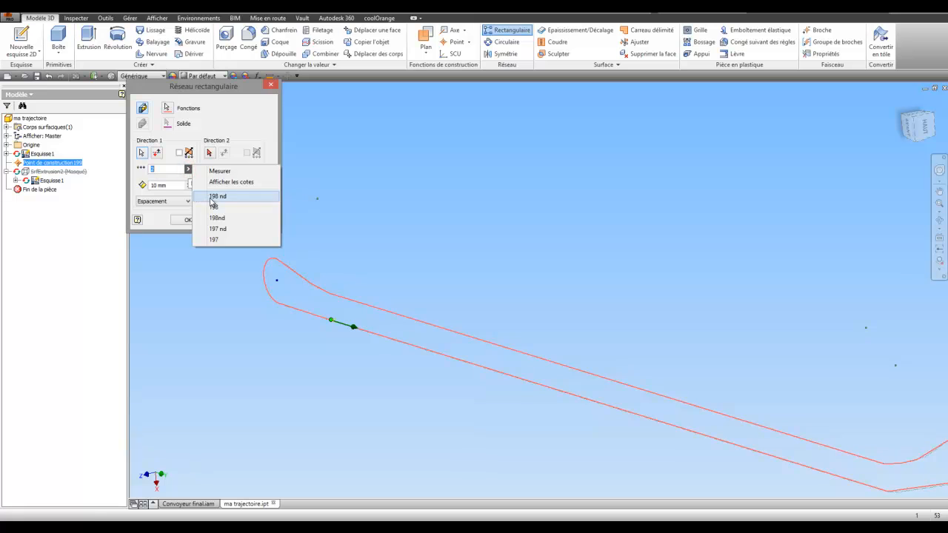
pyautogui.click(211, 197)
pyautogui.click(188, 185)
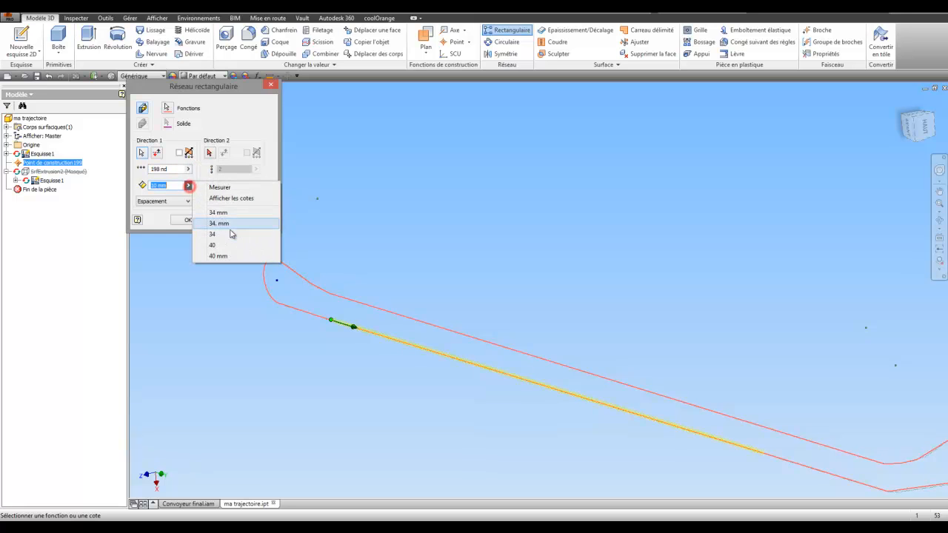
pyautogui.click(214, 216)
pyautogui.click(256, 220)
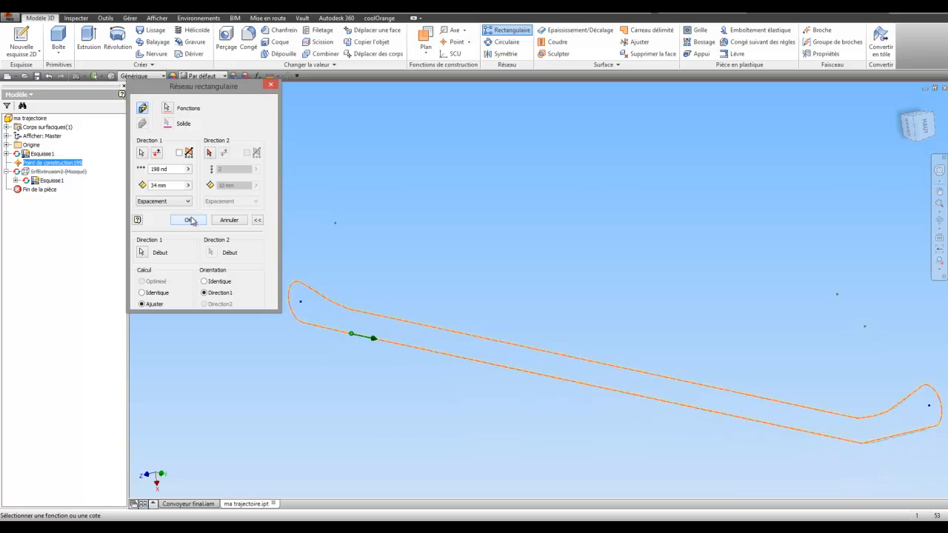
pyautogui.click(190, 221)
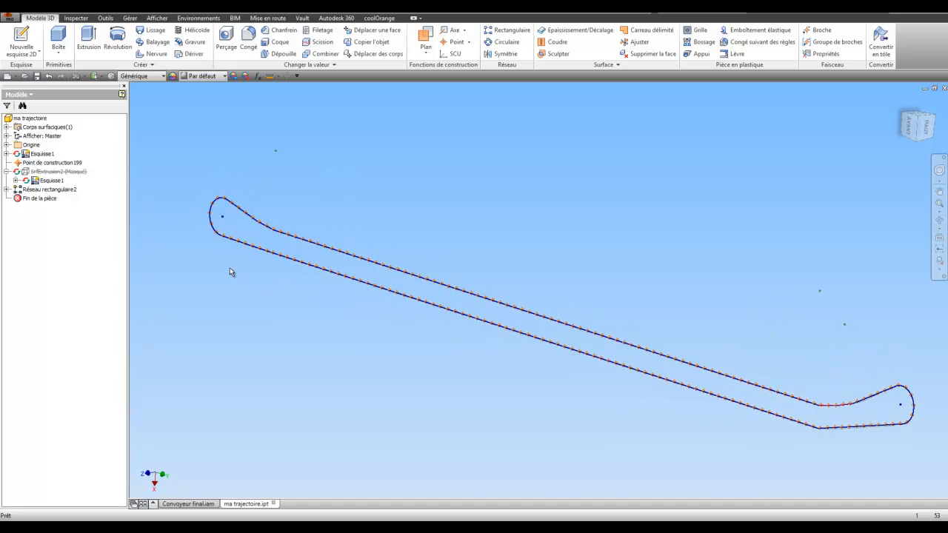
# From the Convoyeur final assembly, open the Ensemble P82.6CF chain link subassembly and its CHAIN P82.6CF(HP) part.
pyautogui.click(203, 504)
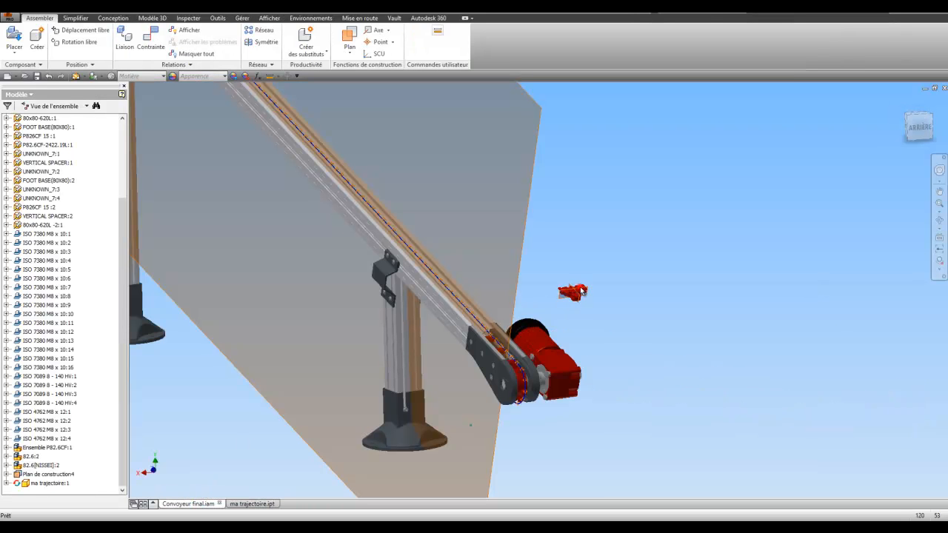
pyautogui.rightClick(575, 294)
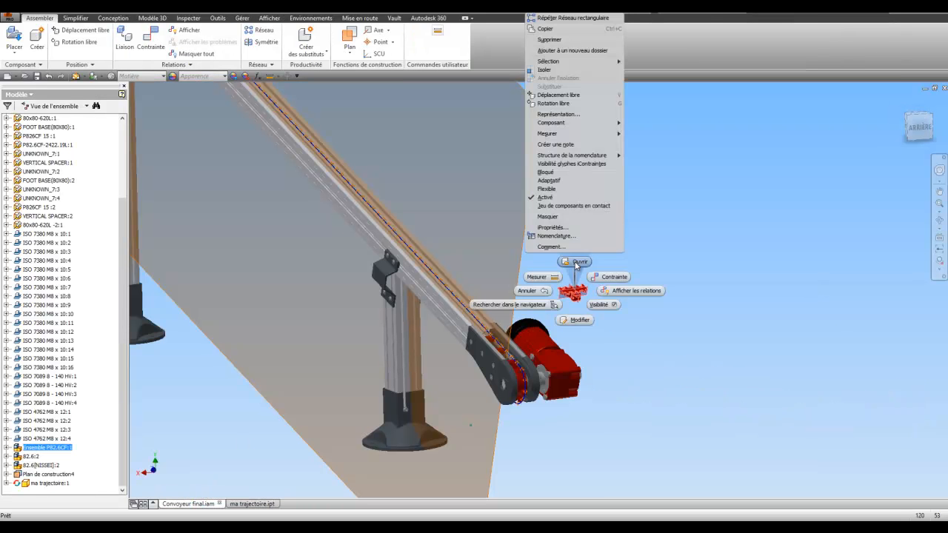
pyautogui.click(577, 263)
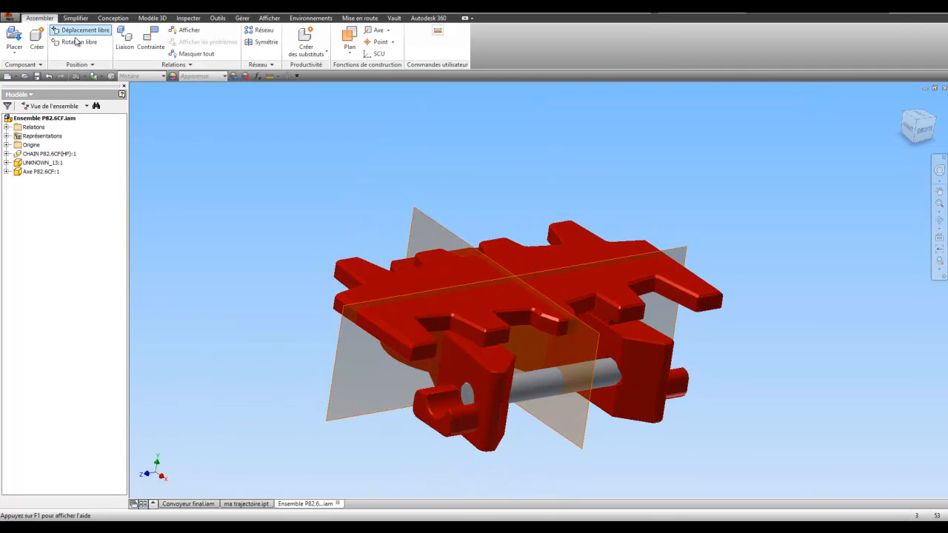
pyautogui.rightClick(412, 281)
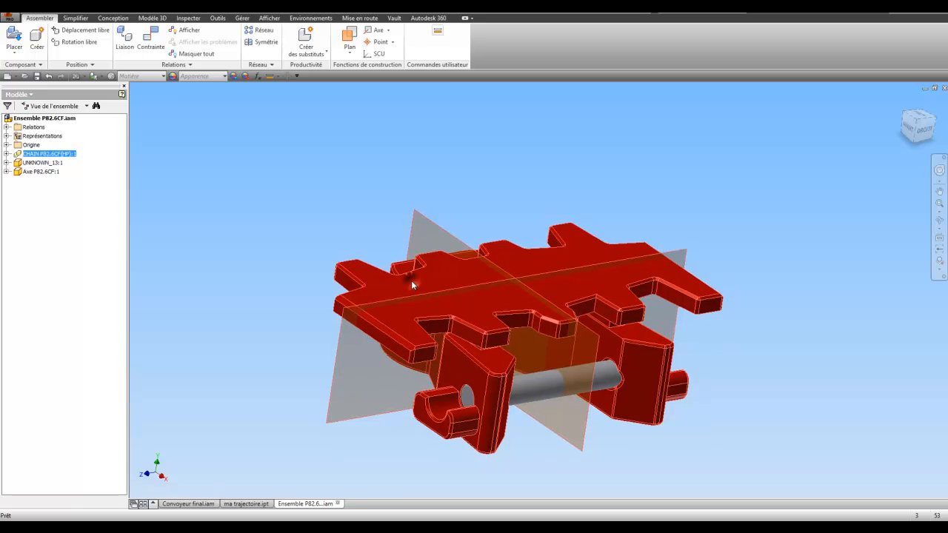
pyautogui.click(413, 256)
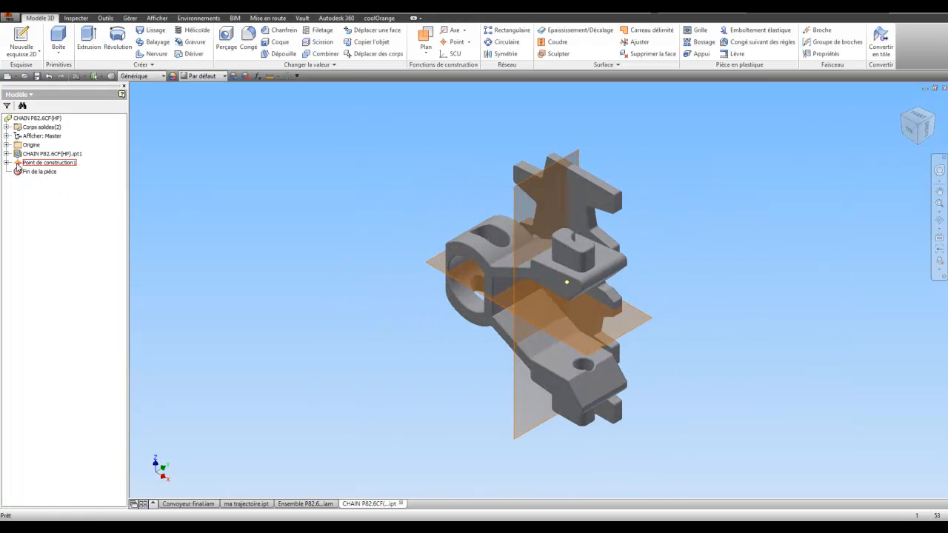
# Delete the existing work point and all three work planes from the CHAIN P82.6CF(HP) part.
pyautogui.click(6, 154)
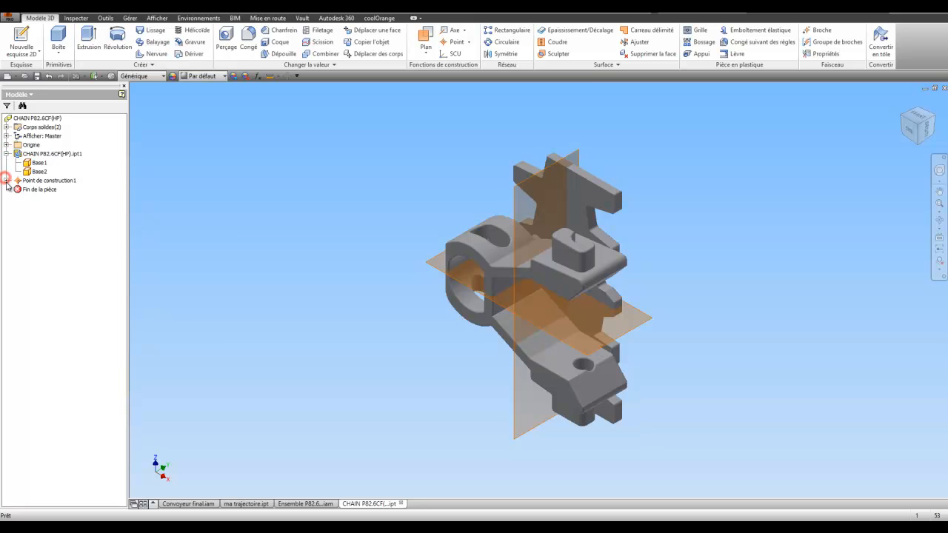
pyautogui.click(6, 181)
pyautogui.click(50, 206)
pyautogui.keyDown('ctrl'); pyautogui.click(48, 199); pyautogui.keyUp('ctrl')
pyautogui.rightClick(49, 205)
pyautogui.click(70, 229)
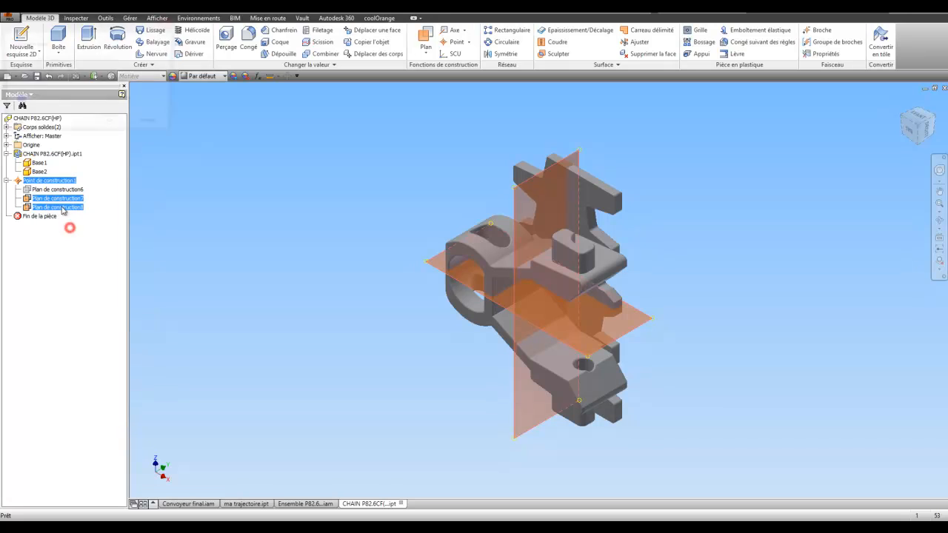
pyautogui.click(109, 126)
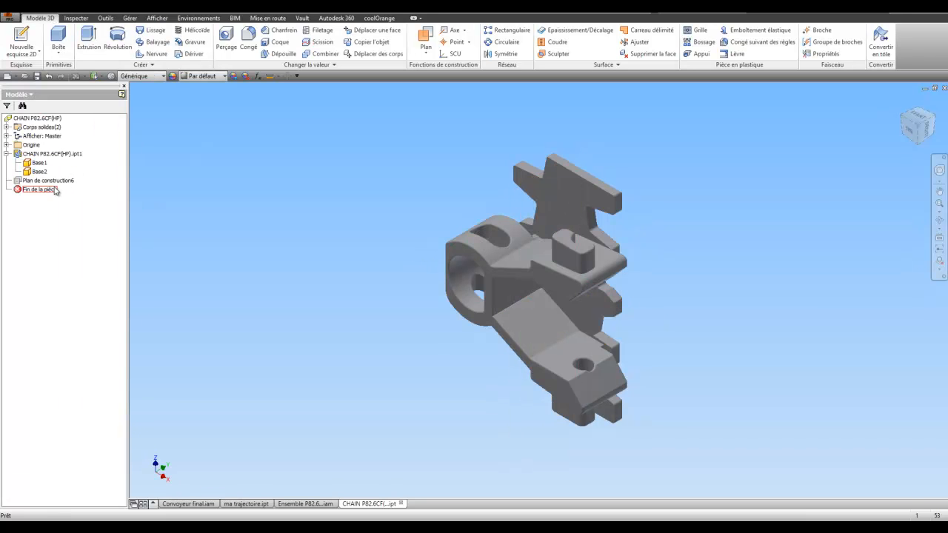
pyautogui.rightClick(51, 185)
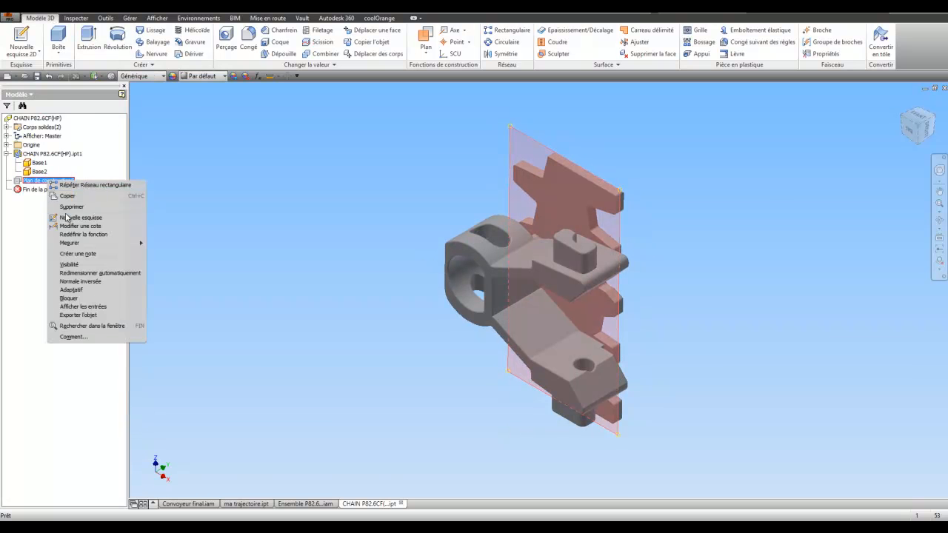
pyautogui.click(66, 208)
# Create a work plane midway between the two opposite side arms of the chain link.
pyautogui.keyDown('shift'); pyautogui.moveTo(215, 197); pyautogui.dragTo(432, 184, button='middle'); pyautogui.keyUp('shift')
pyautogui.scroll(3, 530, 211)
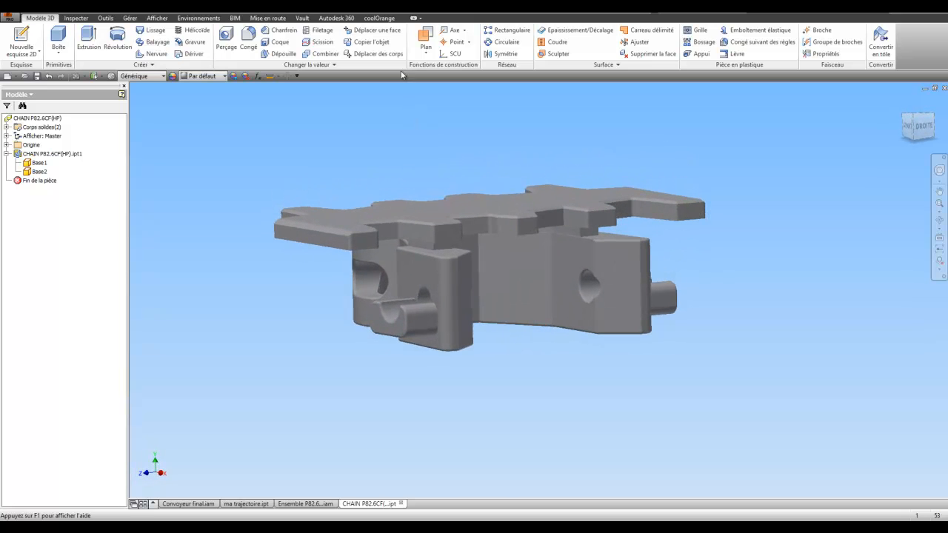
pyautogui.click(424, 37)
pyautogui.click(386, 329)
pyautogui.click(496, 309)
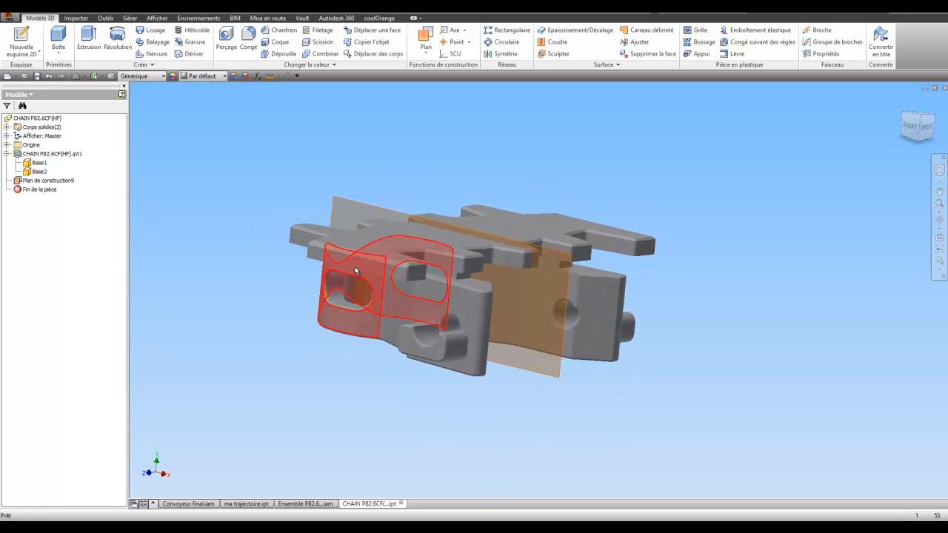
# Measure the thickness of the chain link's flat top plate.
pyautogui.click(269, 77)
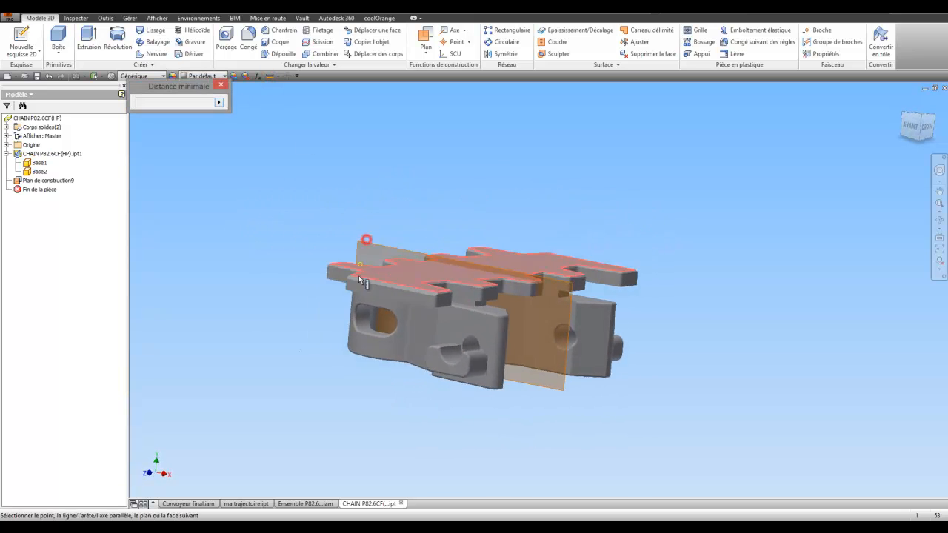
pyautogui.click(415, 310)
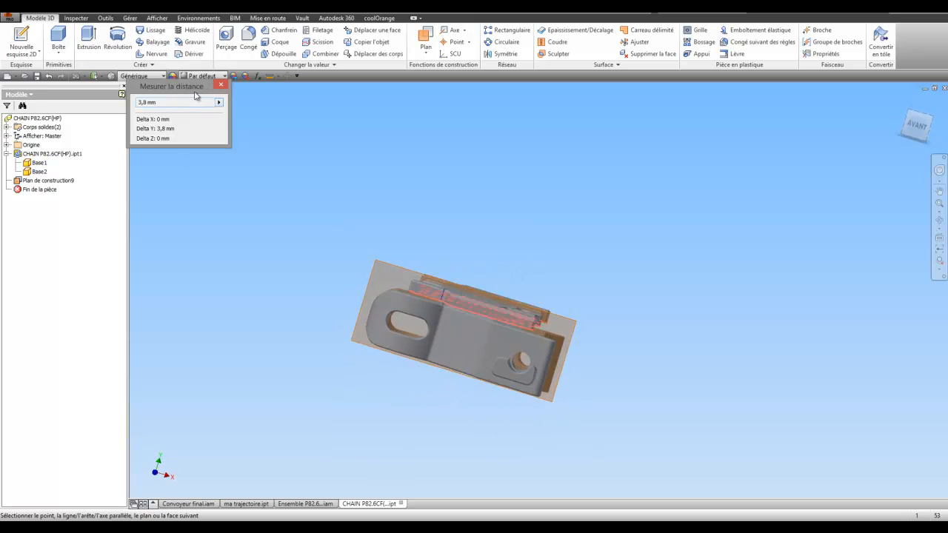
pyautogui.click(219, 86)
# Create a work plane offset -3.85 mm from the flat top face of the chain link.
pyautogui.press(']')
pyautogui.click(467, 222)
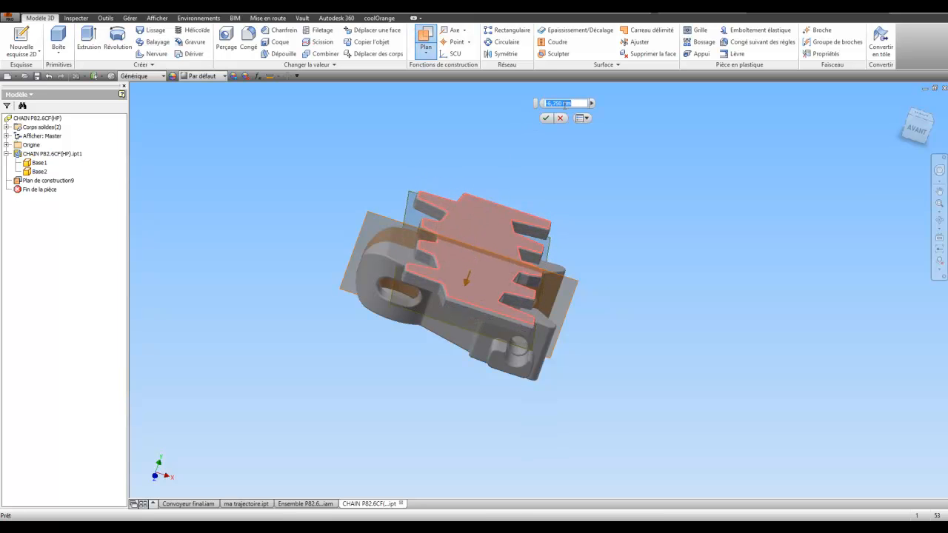
pyautogui.press('BackSpace')
pyautogui.write('-3.8')
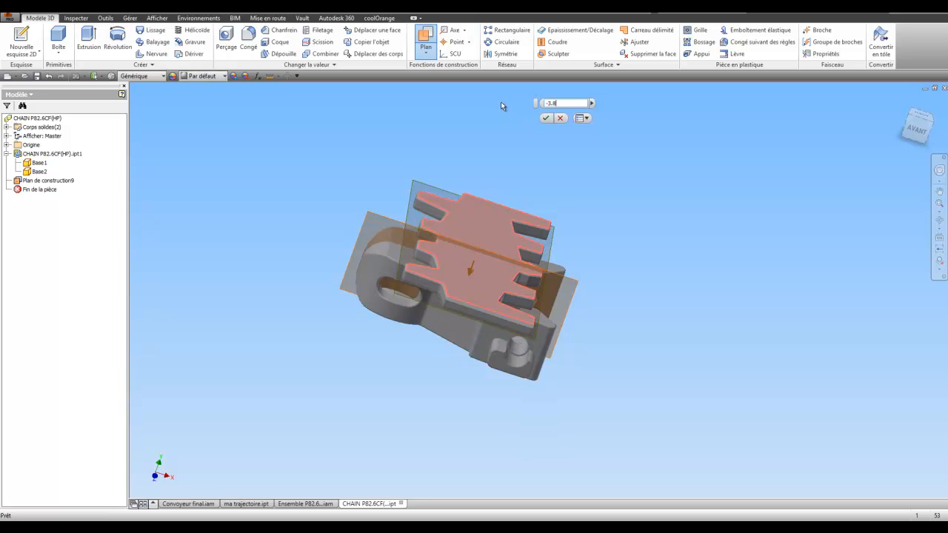
pyautogui.write('5')
pyautogui.press('Return')
pyautogui.keyDown('shift'); pyautogui.moveTo(543, 173); pyautogui.dragTo(564, 162, button='middle'); pyautogui.keyUp('shift')
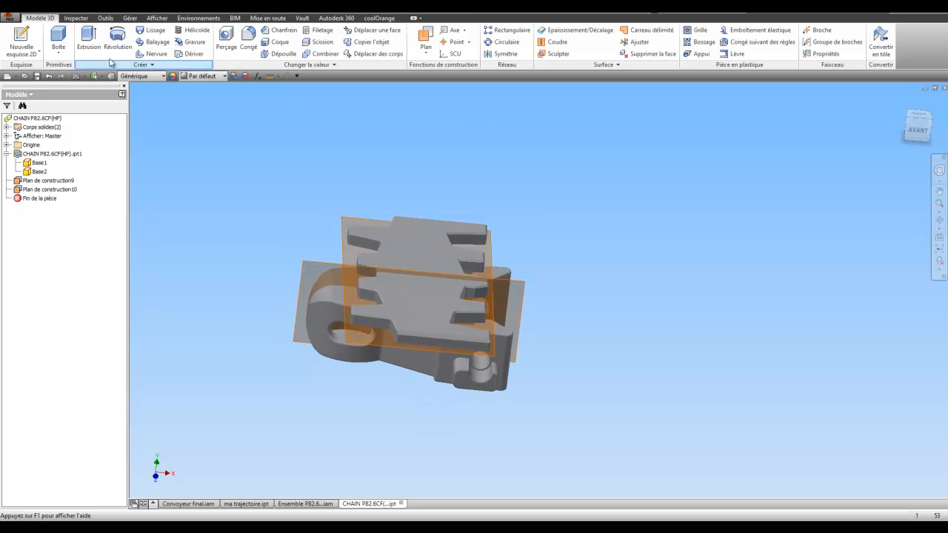
# Create a third work plane crosswise through the chain link's body, perpendicular to the two existing work planes.
pyautogui.click(425, 47)
pyautogui.keyDown('shift'); pyautogui.moveTo(524, 249); pyautogui.dragTo(743, 188, button='middle'); pyautogui.keyUp('shift')
pyautogui.scroll(3, 447, 281)
pyautogui.click(408, 263)
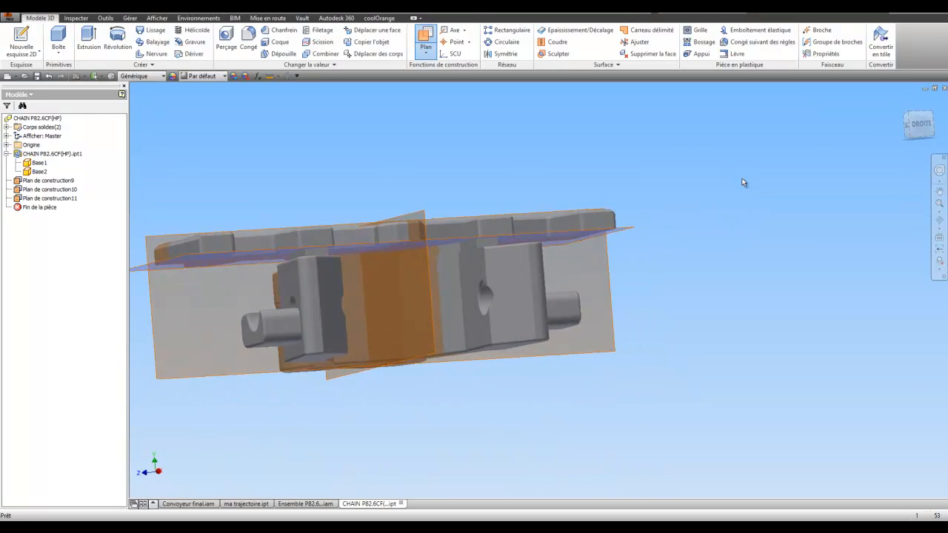
# Create a work point at the intersection of the three work planes and expand it in the model tree.
pyautogui.click(470, 44)
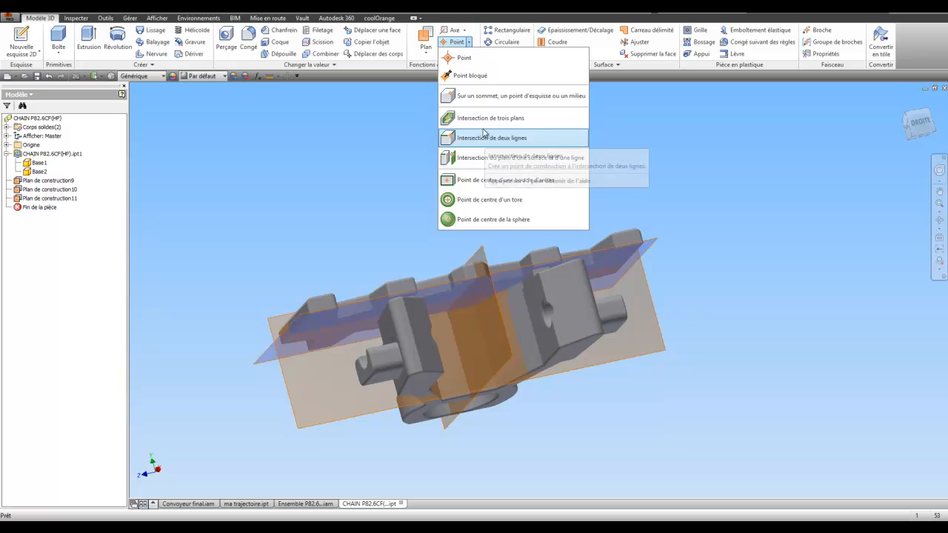
pyautogui.click(481, 120)
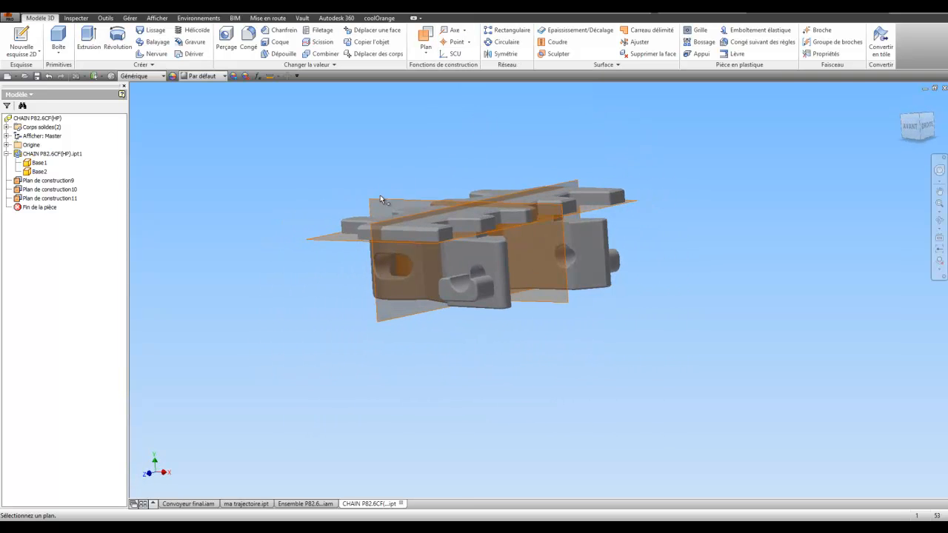
pyautogui.click(380, 200)
pyautogui.click(329, 237)
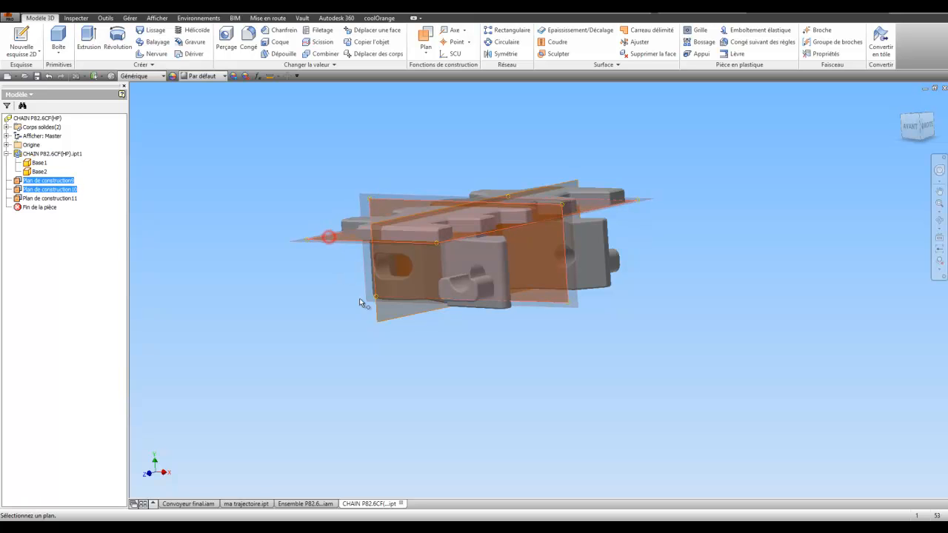
pyautogui.click(382, 321)
pyautogui.keyDown('shift'); pyautogui.moveTo(424, 302); pyautogui.dragTo(125, 196, button='middle'); pyautogui.keyUp('shift')
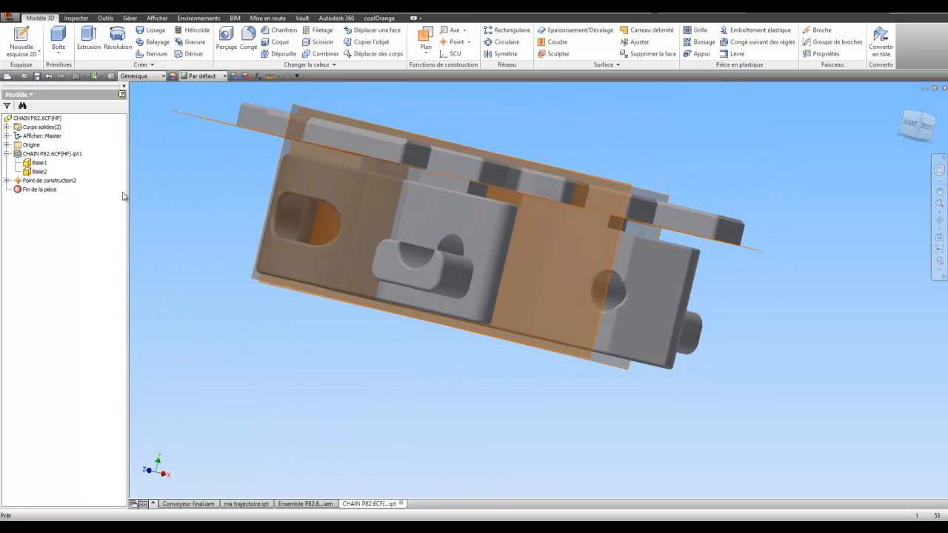
pyautogui.click(8, 180)
pyautogui.rightClick(54, 192)
pyautogui.keyDown('shift'); pyautogui.moveTo(256, 194); pyautogui.dragTo(156, 267, button='middle'); pyautogui.keyUp('shift')
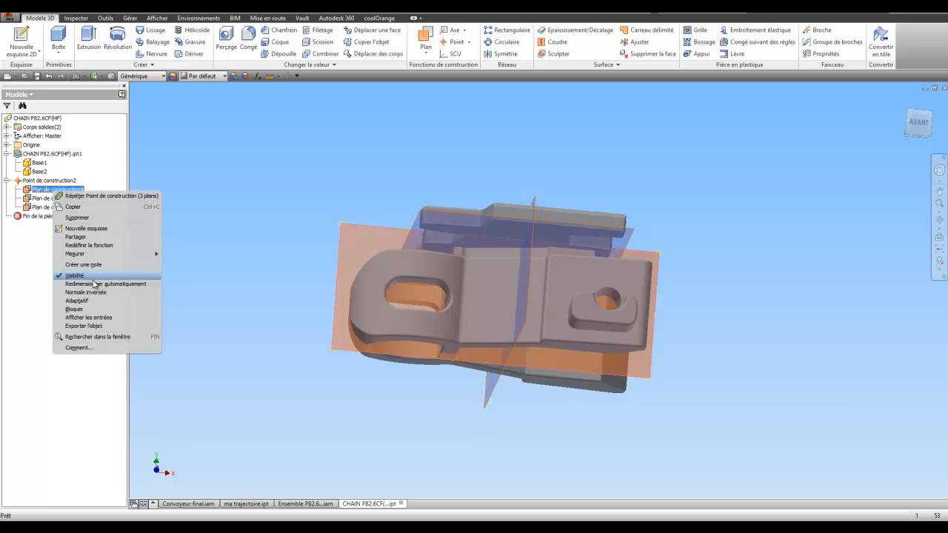
pyautogui.click(93, 278)
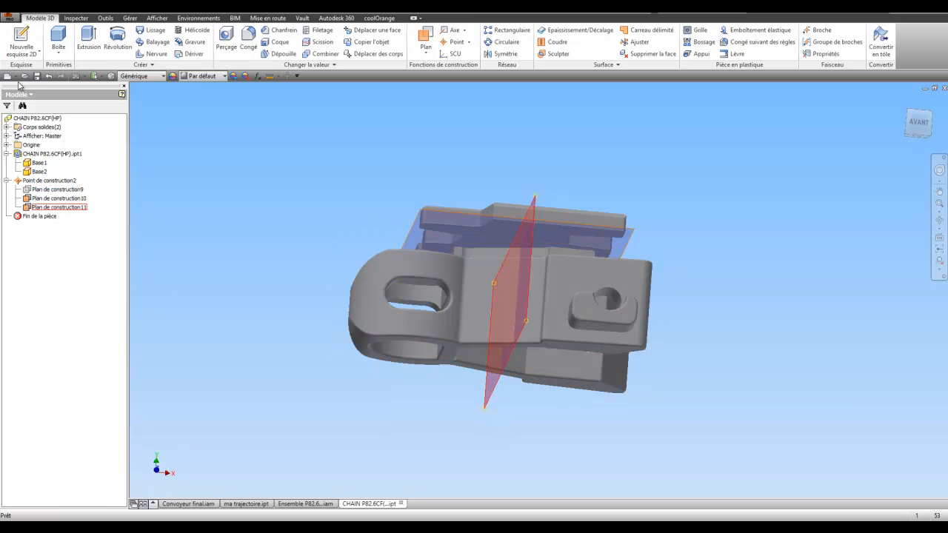
pyautogui.click(47, 77)
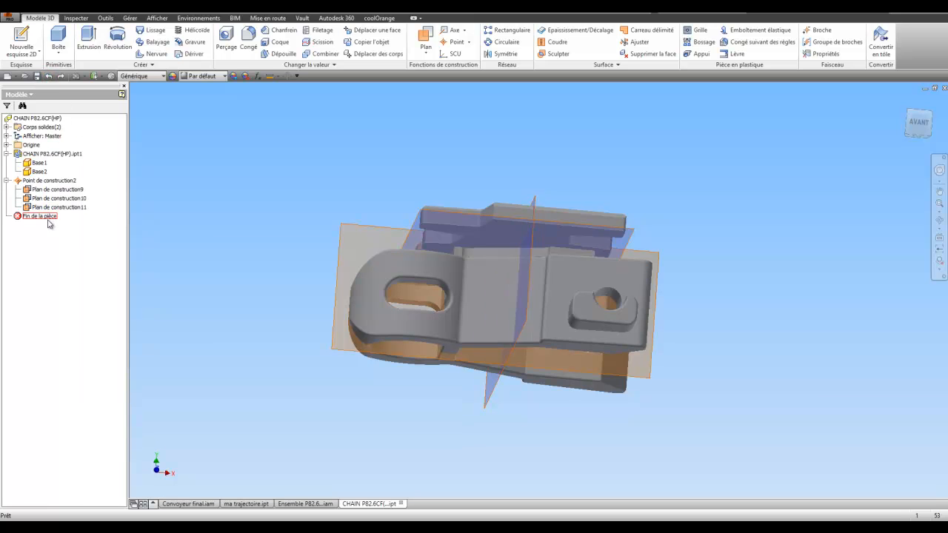
# Hide the work plane that is offset from the chain link's top face.
pyautogui.click(53, 199)
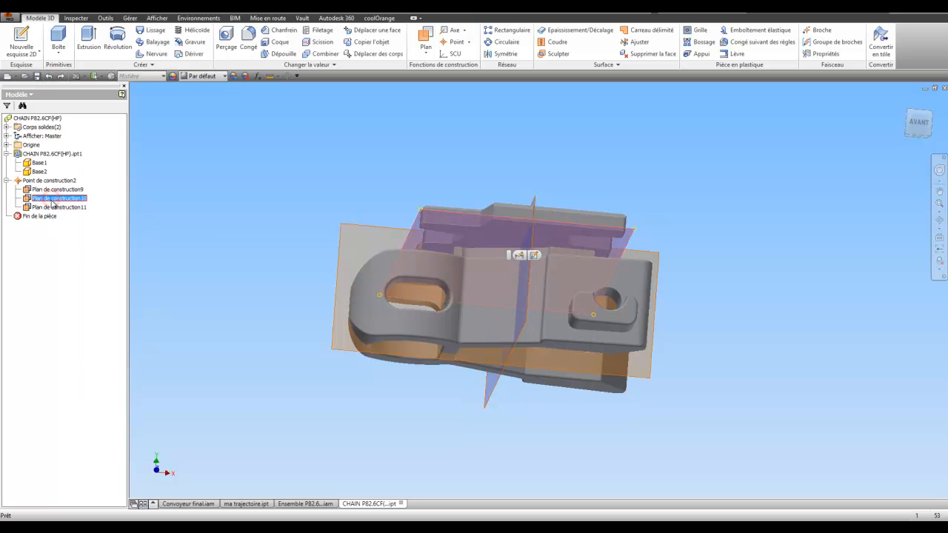
pyautogui.rightClick(52, 202)
pyautogui.click(84, 289)
pyautogui.keyDown('shift'); pyautogui.moveTo(213, 193); pyautogui.dragTo(268, 330, button='middle'); pyautogui.keyUp('shift')
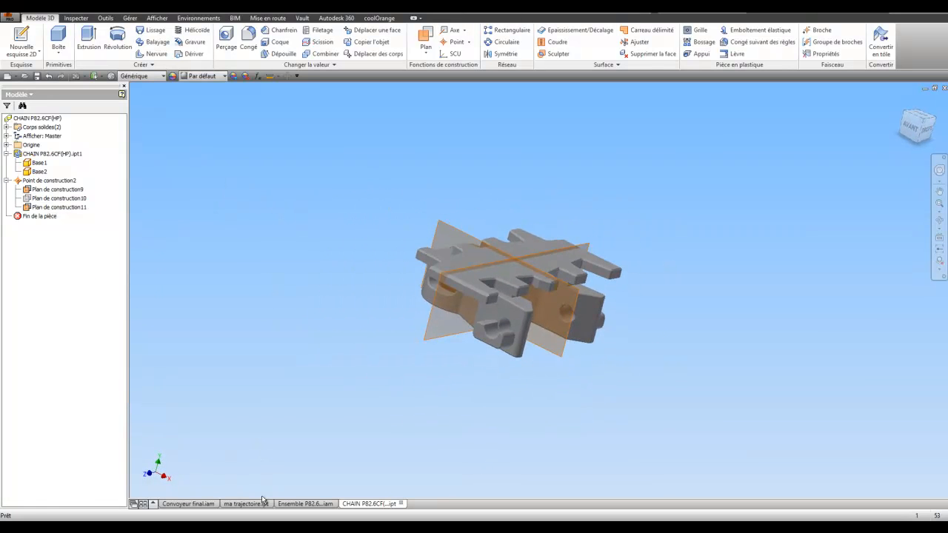
pyautogui.click(300, 504)
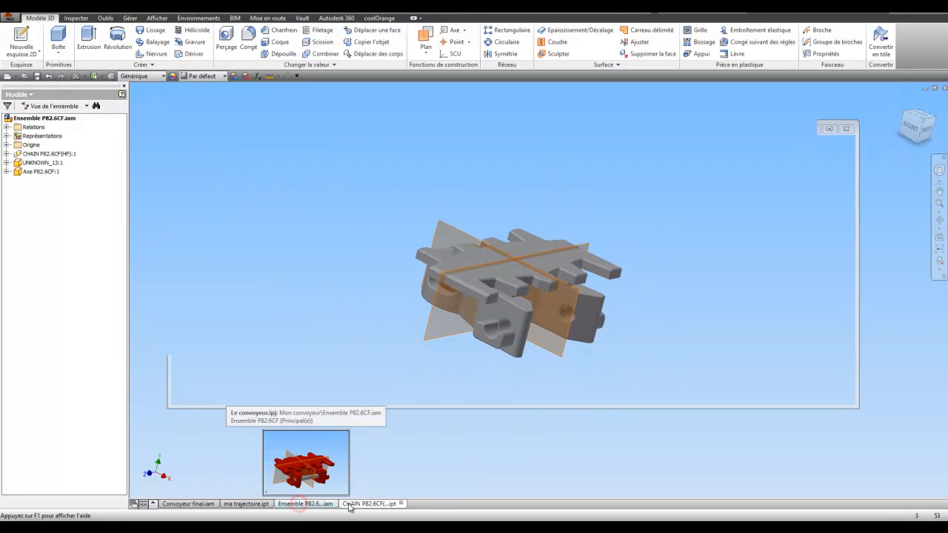
pyautogui.click(370, 504)
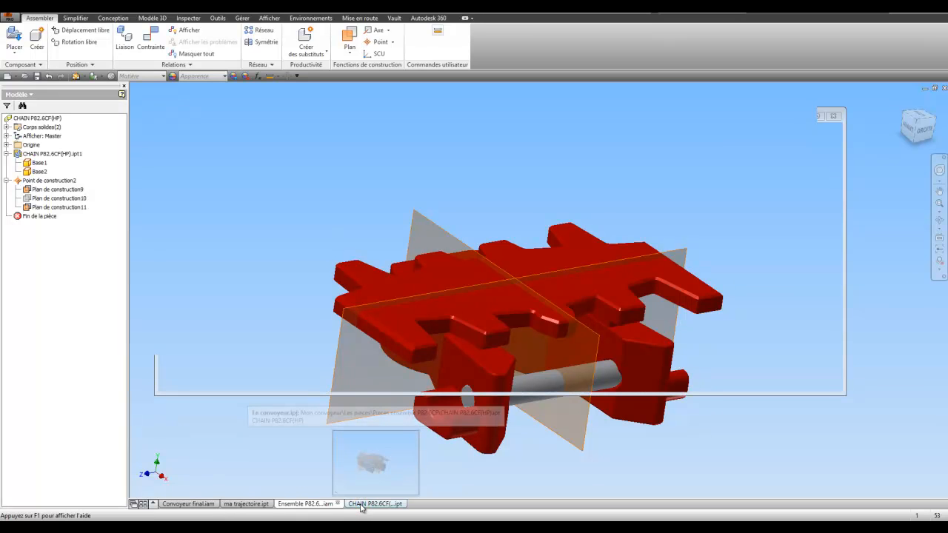
pyautogui.click(225, 146)
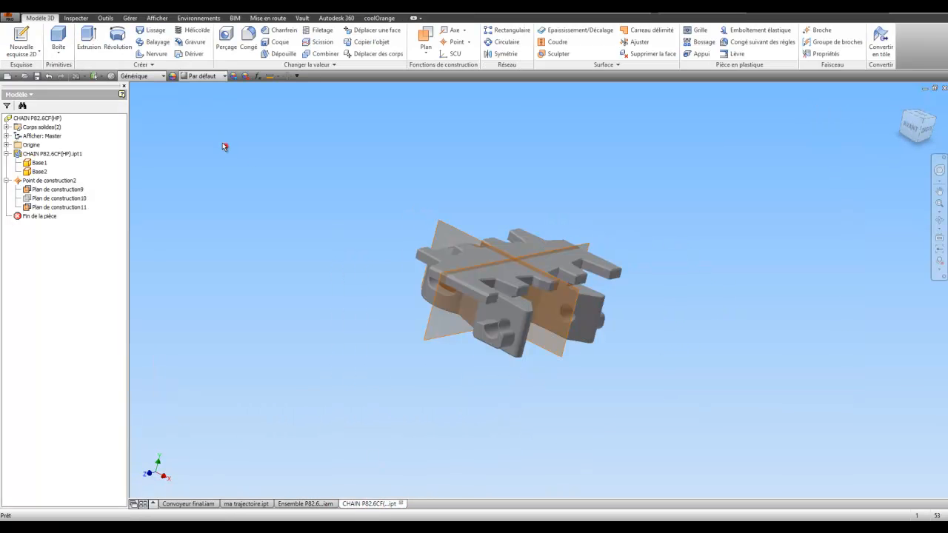
# Create a new assembly and save it as Ma structure de rampe in the Mon convoyeur folder, replacing the existing file of that name.
pyautogui.click(15, 77)
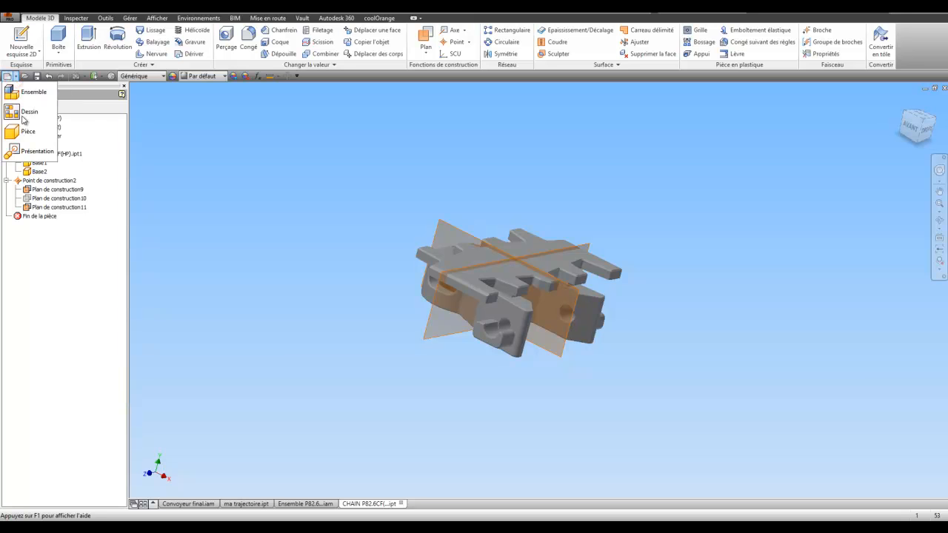
pyautogui.click(19, 91)
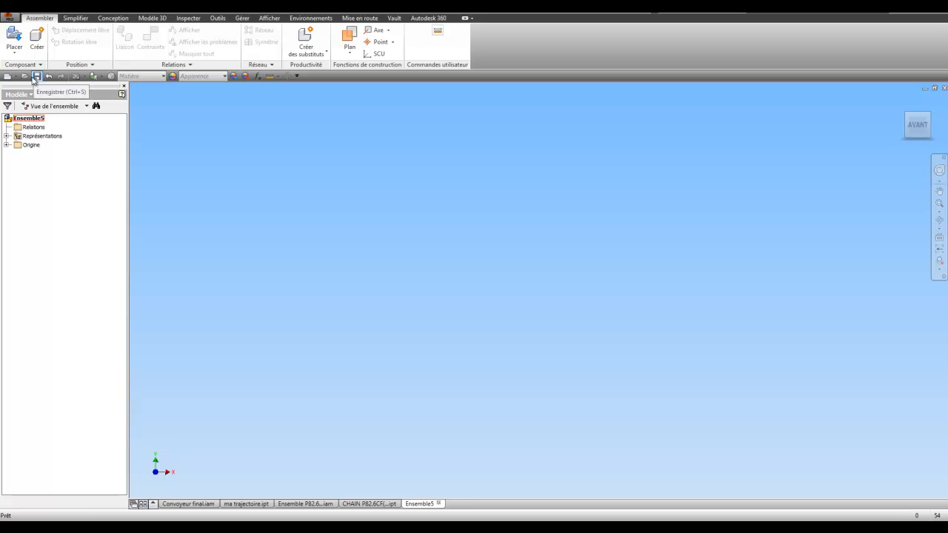
pyautogui.click(37, 77)
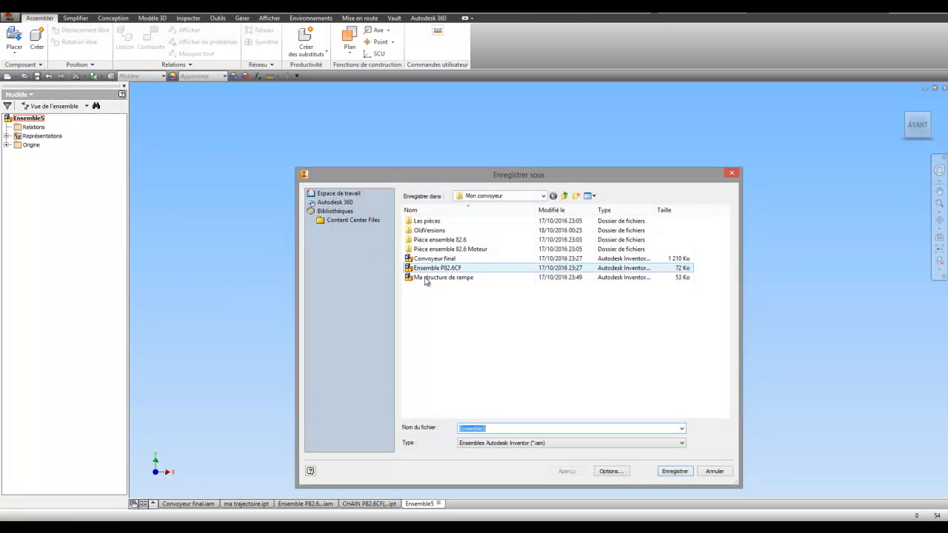
pyautogui.click(428, 280)
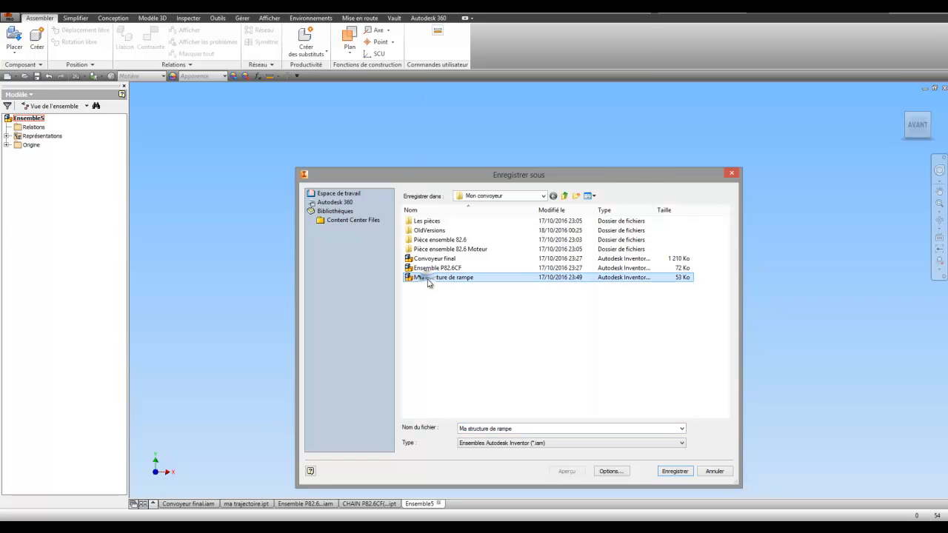
pyautogui.rightClick(428, 281)
pyautogui.click(453, 247)
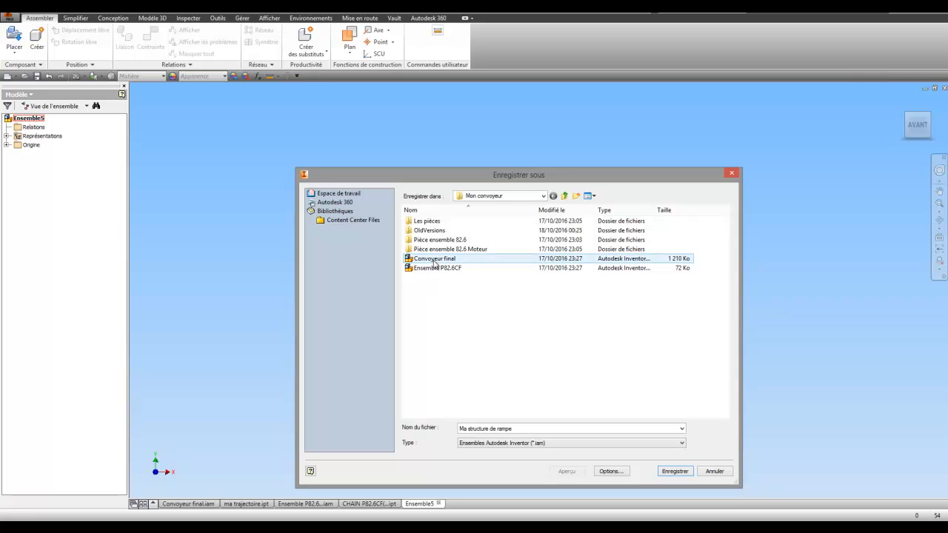
pyautogui.click(675, 472)
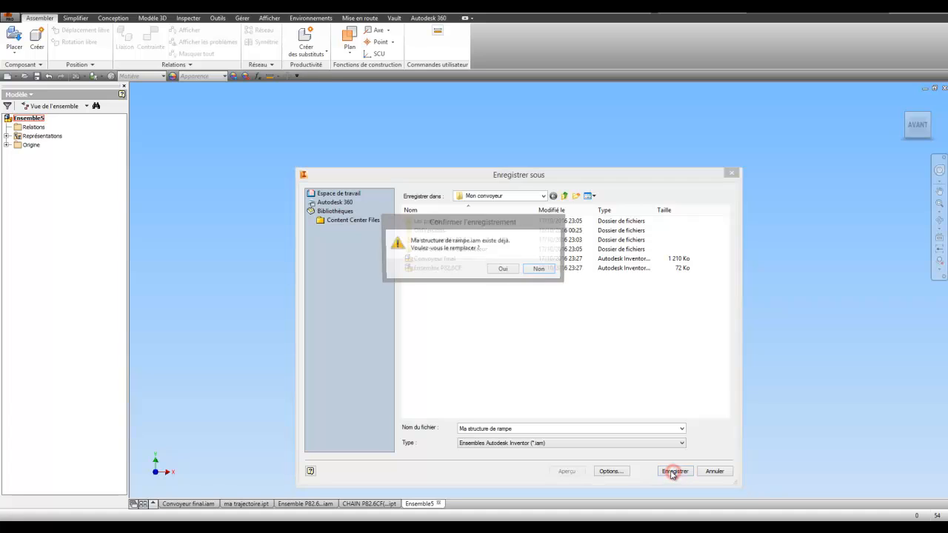
pyautogui.click(503, 269)
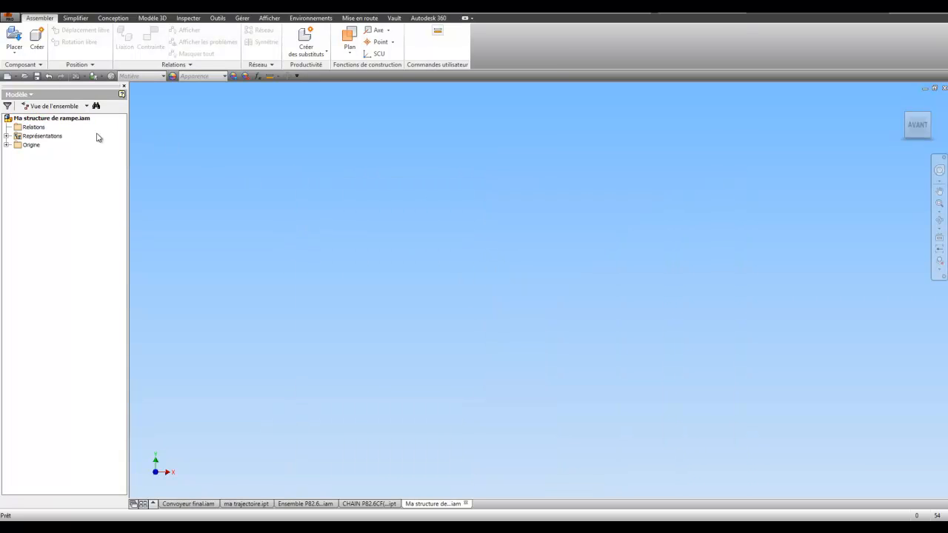
pyautogui.click(14, 37)
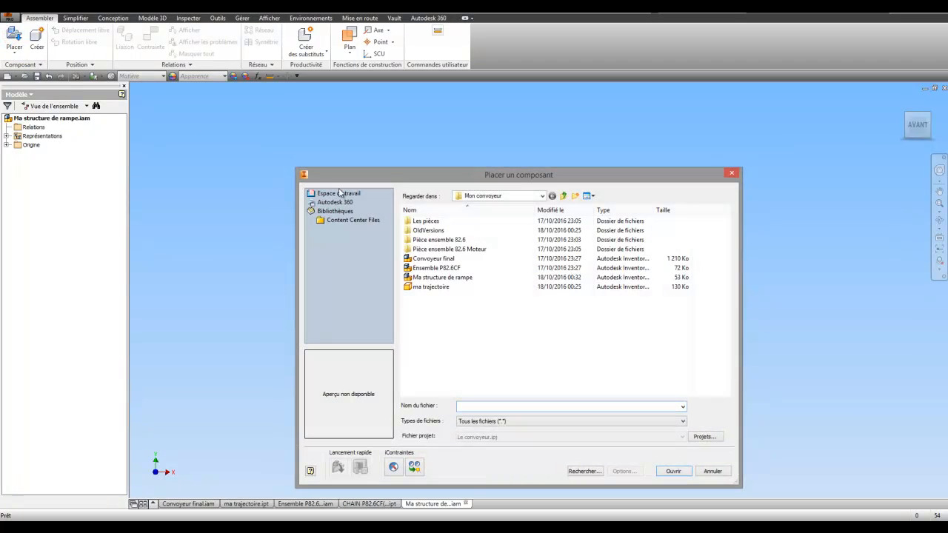
pyautogui.click(435, 288)
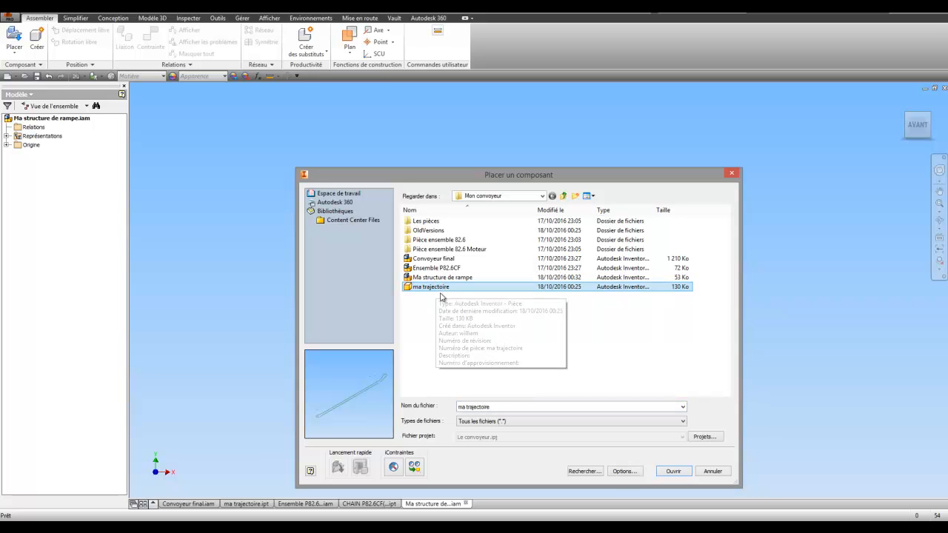
pyautogui.click(715, 471)
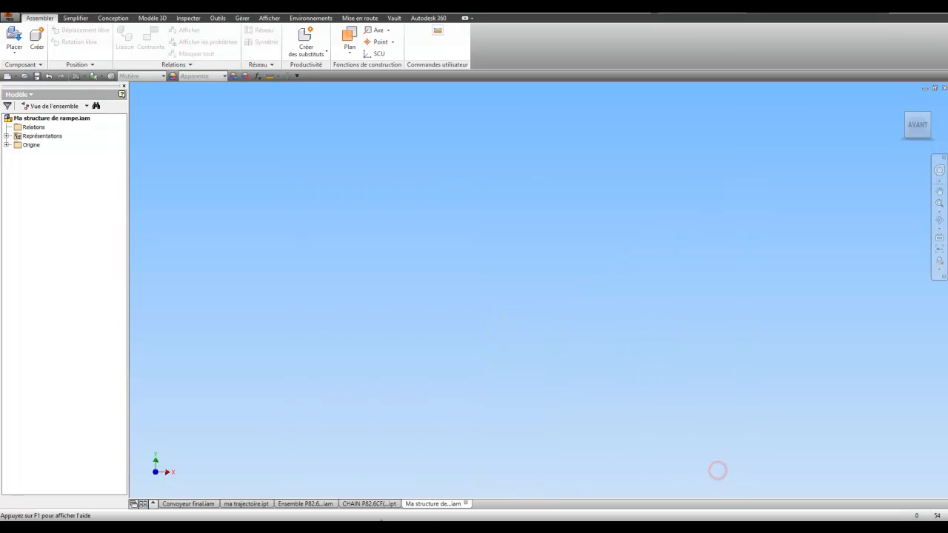
# Save the ma trajectoire part, and save the Ensemble P82.6CF subassembly together with its modified CHAIN P82.6CF(HP) part.
pyautogui.click(247, 504)
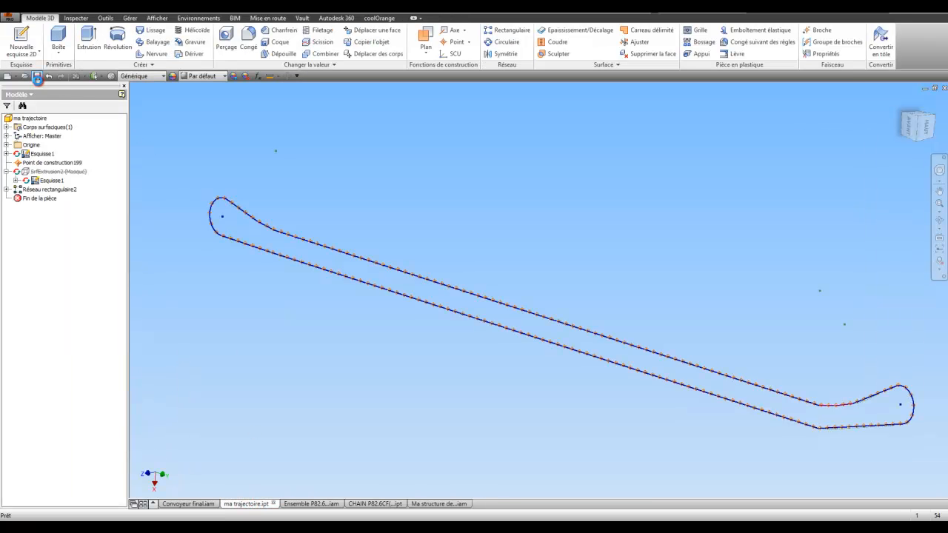
pyautogui.click(315, 504)
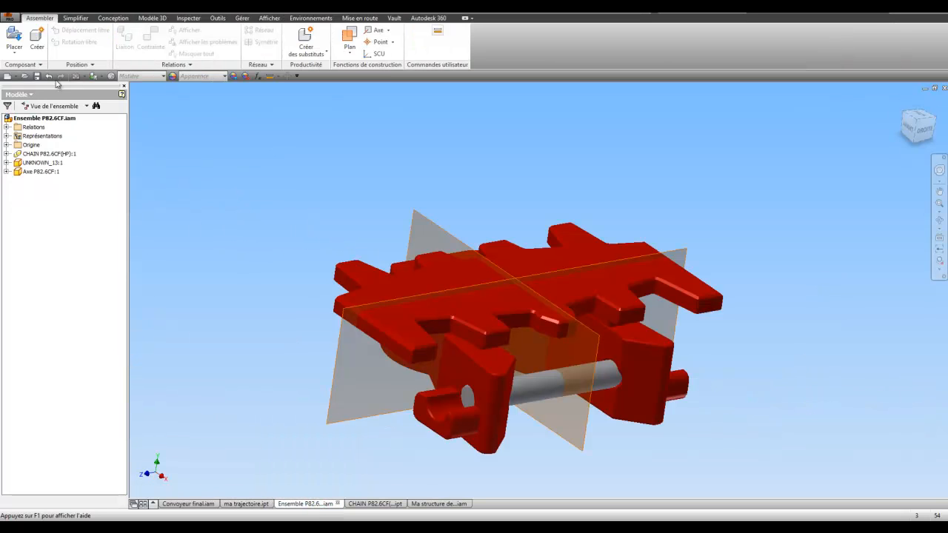
pyautogui.click(37, 76)
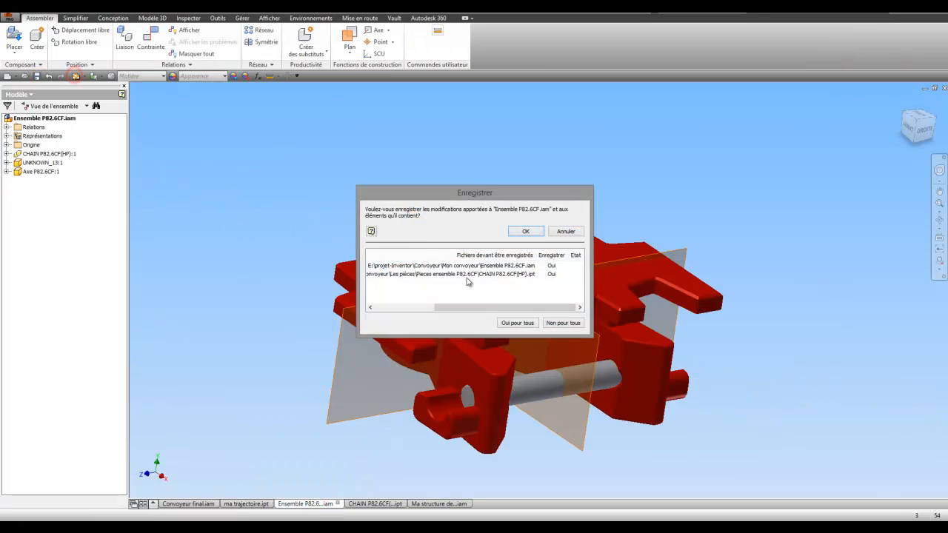
pyautogui.click(525, 232)
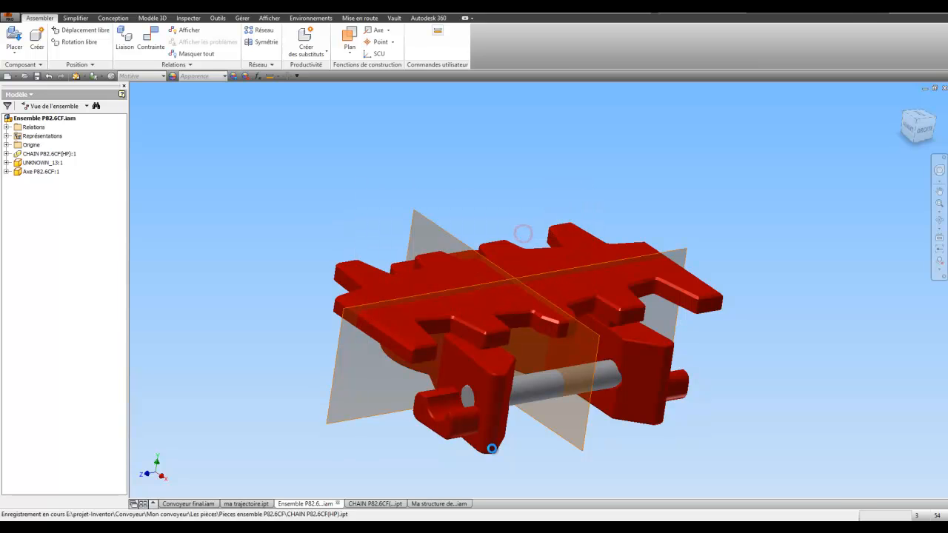
# Place one instance each of Ensemble P82.6CF and ma trajectoire from the Mon convoyeur folder in the Ma structure de rampe assembly.
pyautogui.click(427, 504)
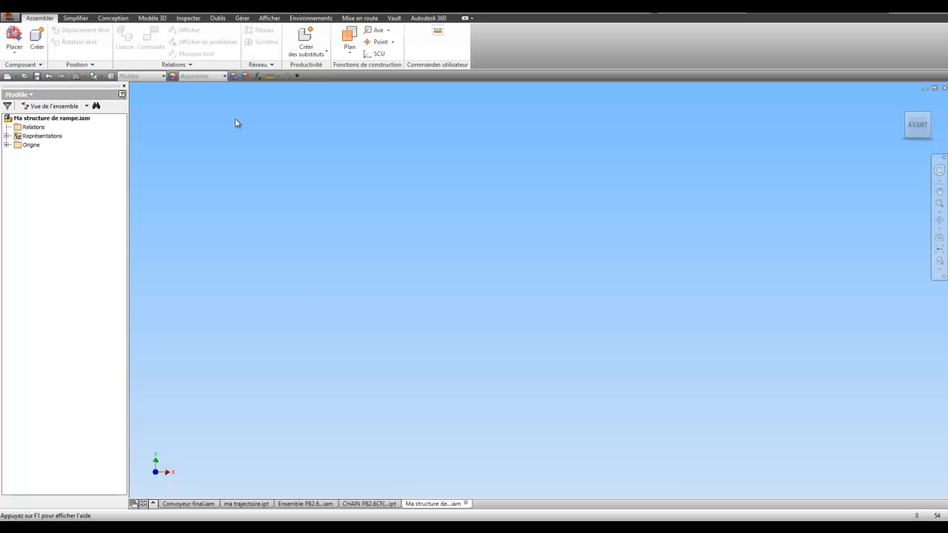
pyautogui.press('p')
pyautogui.click(435, 289)
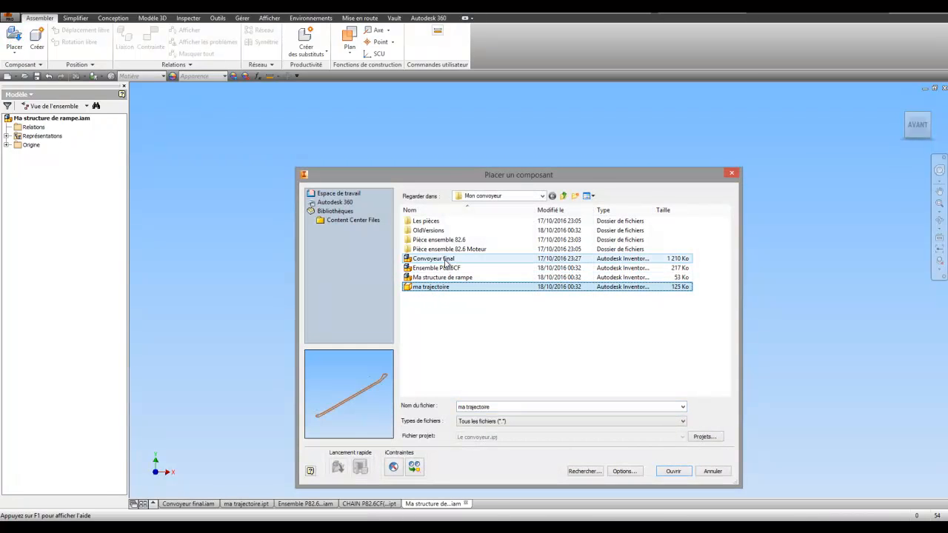
pyautogui.keyDown('ctrl'); pyautogui.click(448, 270); pyautogui.keyUp('ctrl')
pyautogui.click(440, 316)
pyautogui.click(443, 269)
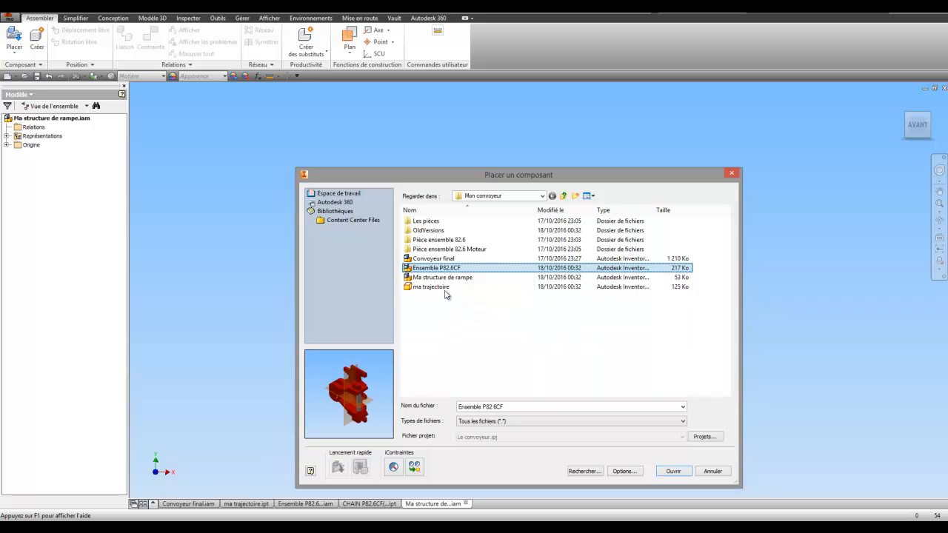
pyautogui.keyDown('ctrl'); pyautogui.click(445, 288); pyautogui.keyUp('ctrl')
pyautogui.click(669, 471)
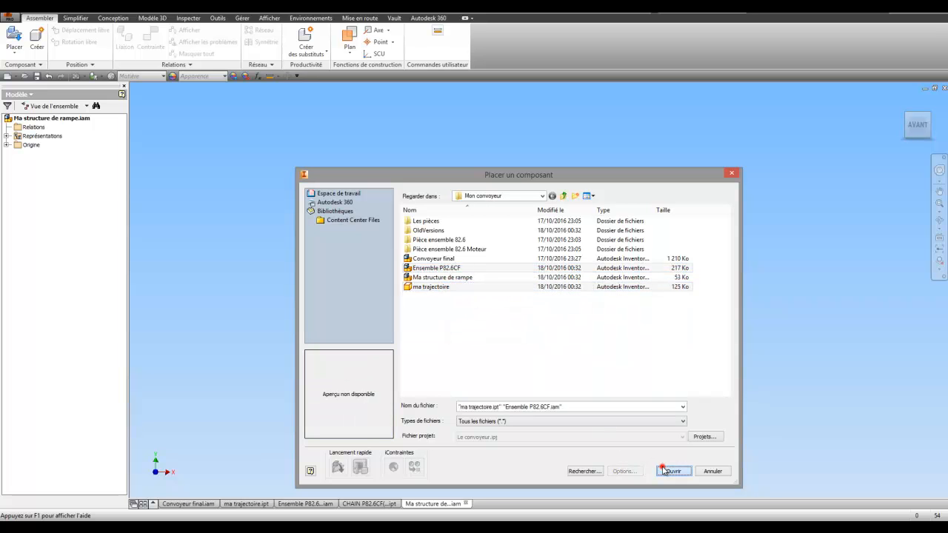
pyautogui.click(518, 339)
pyautogui.scroll(-3, 366, 351)
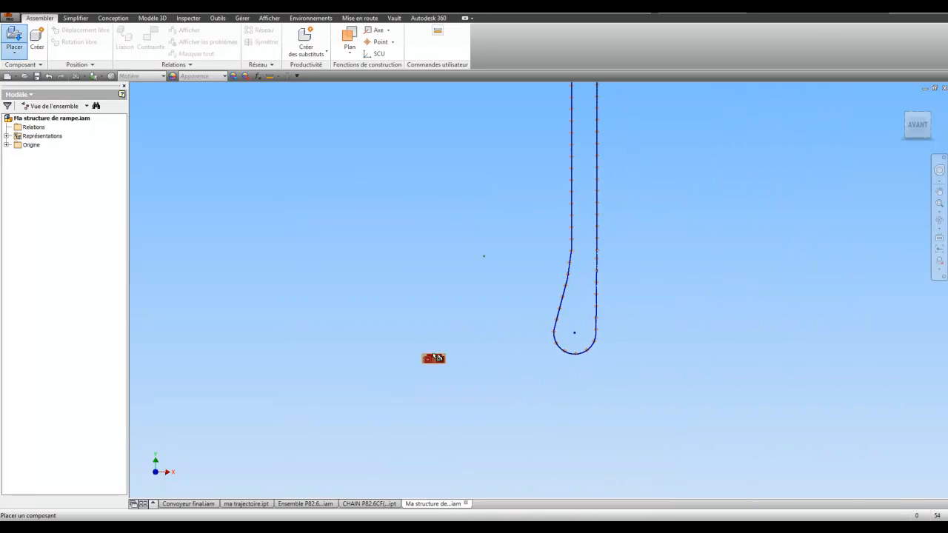
pyautogui.press('F6')
pyautogui.rightClick(343, 231)
pyautogui.click(373, 229)
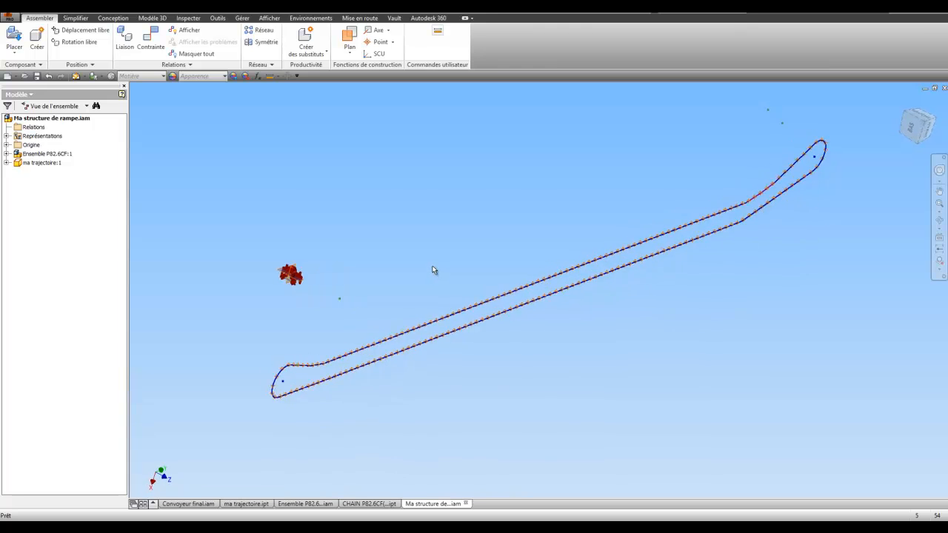
# Locate Point de construction199 of ma trajectoire in the model tree and move the chain link subassembly close to it.
pyautogui.click(7, 163)
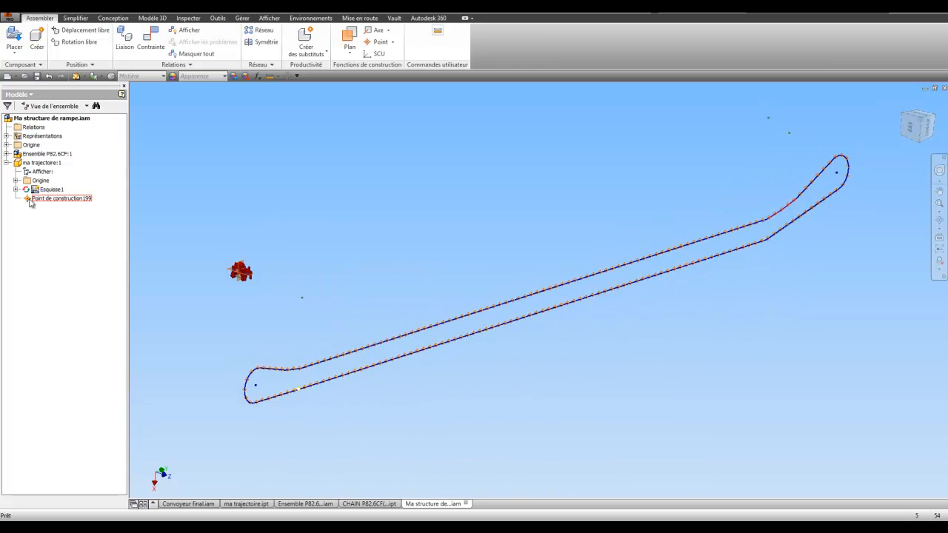
pyautogui.scroll(-4, 300, 398)
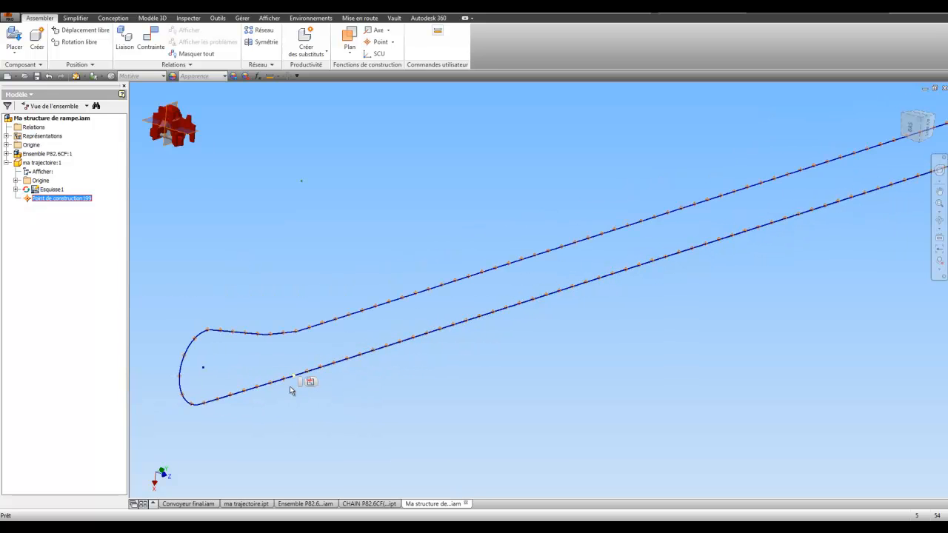
pyautogui.moveTo(170, 120); pyautogui.dragTo(317, 407)
pyautogui.moveTo(317, 407); pyautogui.dragTo(398, 319, button='middle')
pyautogui.scroll(-3, 394, 318)
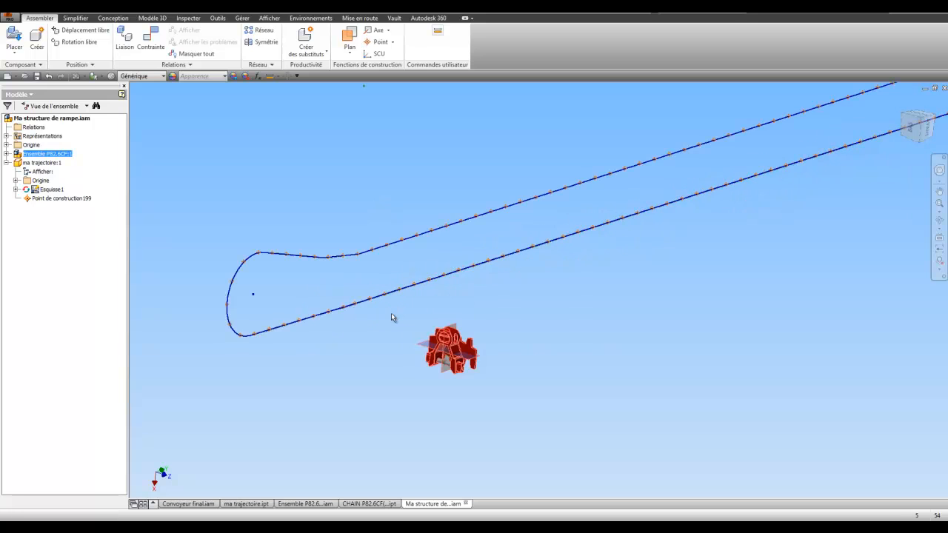
pyautogui.click(73, 201)
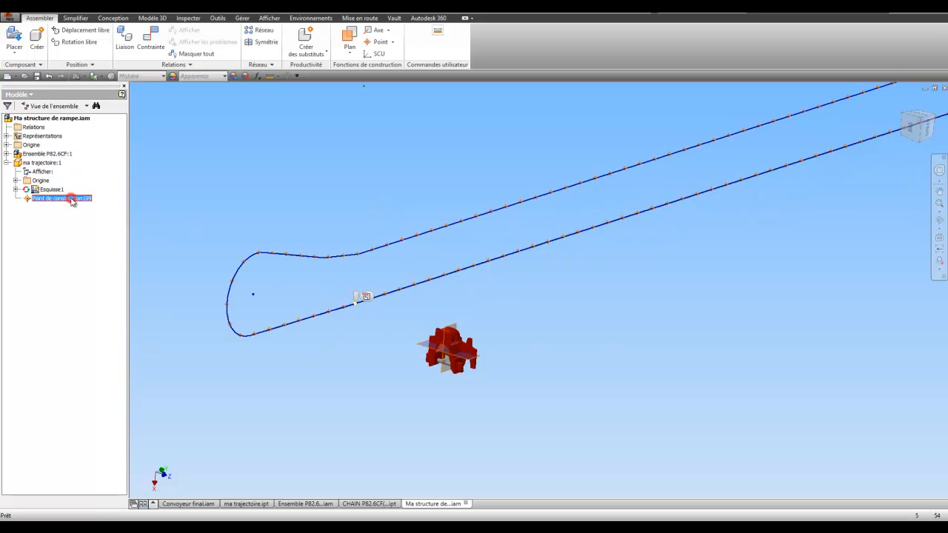
pyautogui.keyDown('shift'); pyautogui.moveTo(409, 369); pyautogui.dragTo(394, 341, button='middle'); pyautogui.keyUp('shift')
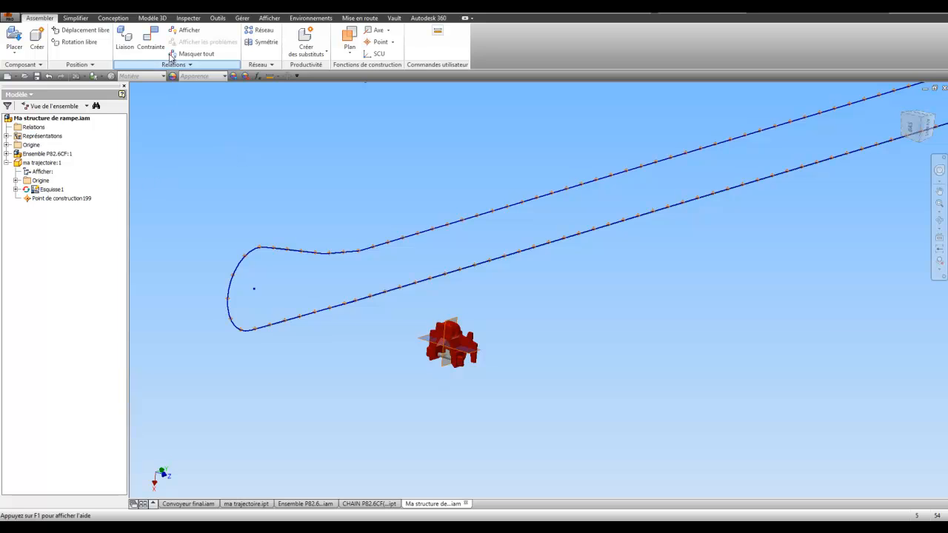
# Freely rotate the Ensemble P82.6CF subassembly to orient it roughly across the conveyor path.
pyautogui.click(451, 342)
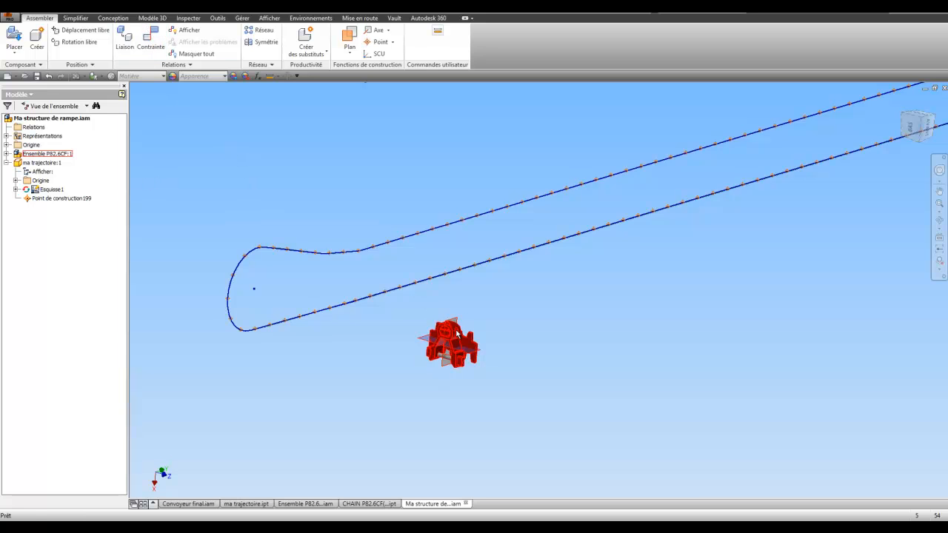
pyautogui.click(74, 42)
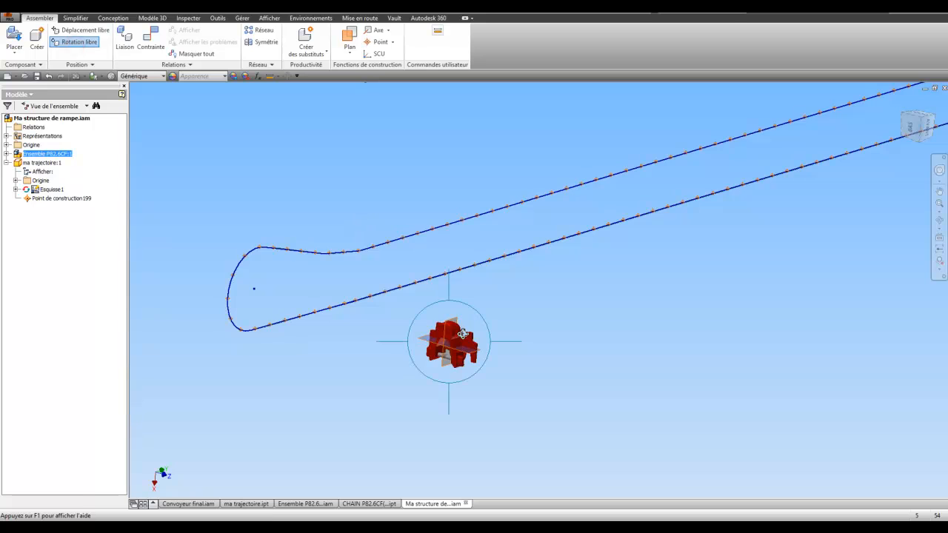
pyautogui.moveTo(464, 334)
pyautogui.mouseDown()
pyautogui.moveTo(474, 312)
pyautogui.moveTo(477, 324)
pyautogui.mouseUp()
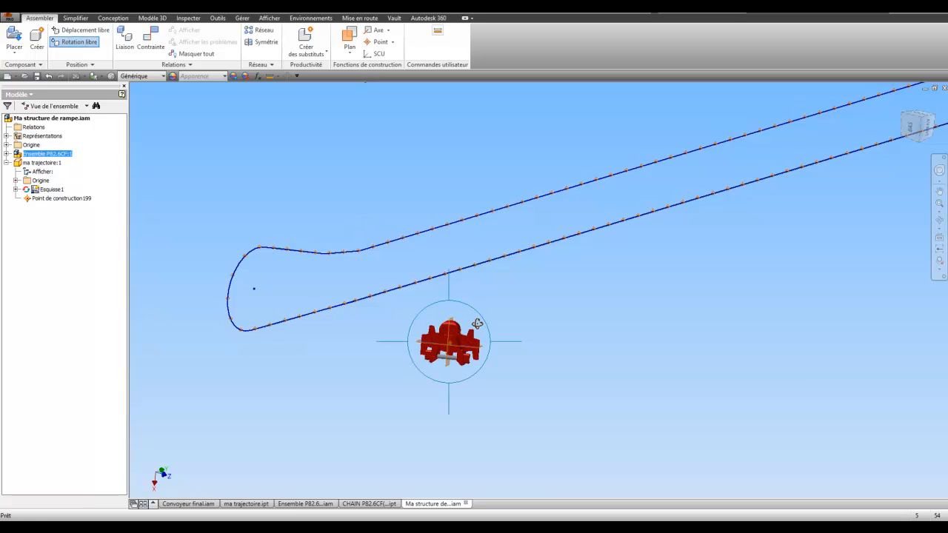
pyautogui.scroll(5, 470, 333)
pyautogui.rightClick(415, 345)
pyautogui.click(415, 346)
pyautogui.scroll(-5, 182, 264)
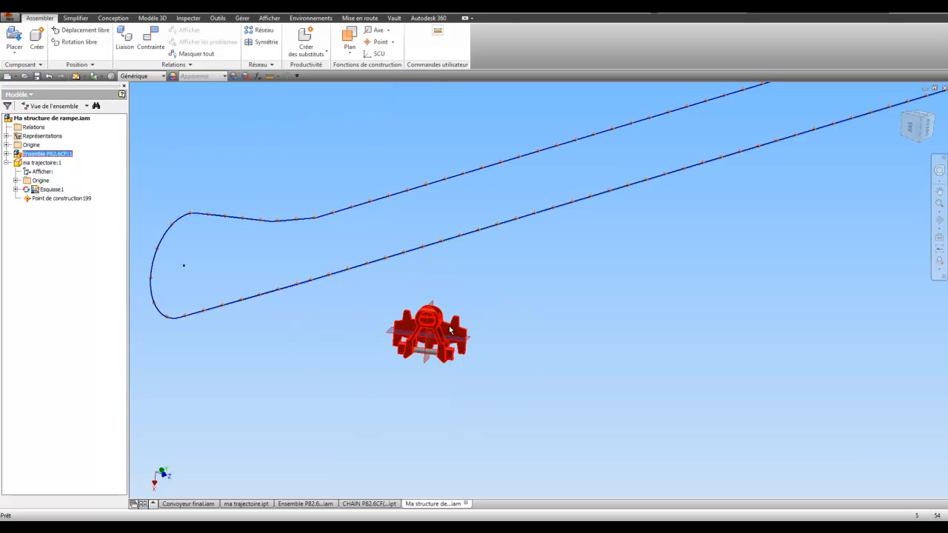
# Mate the chain link's work point to Point de construction199 of ma trajectoire with a 0 mm offset.
pyautogui.click(152, 36)
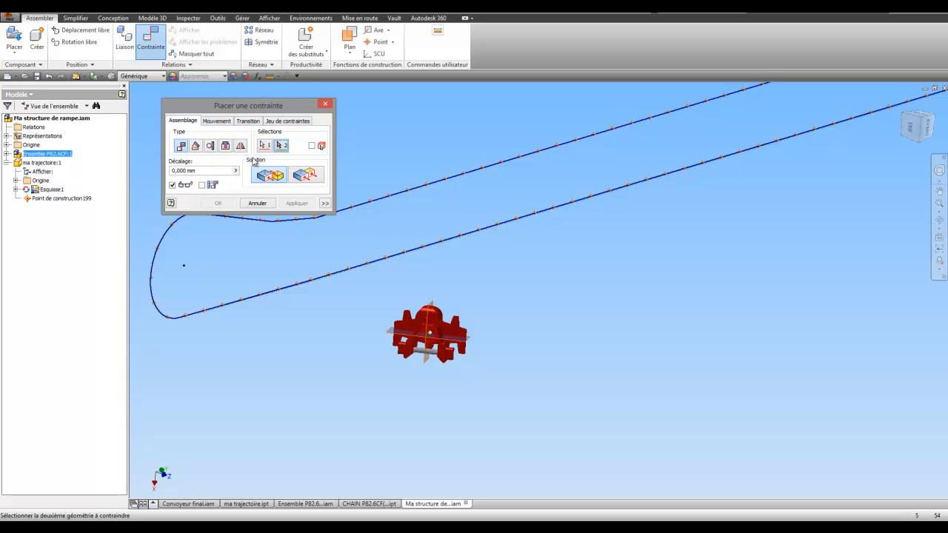
pyautogui.click(64, 201)
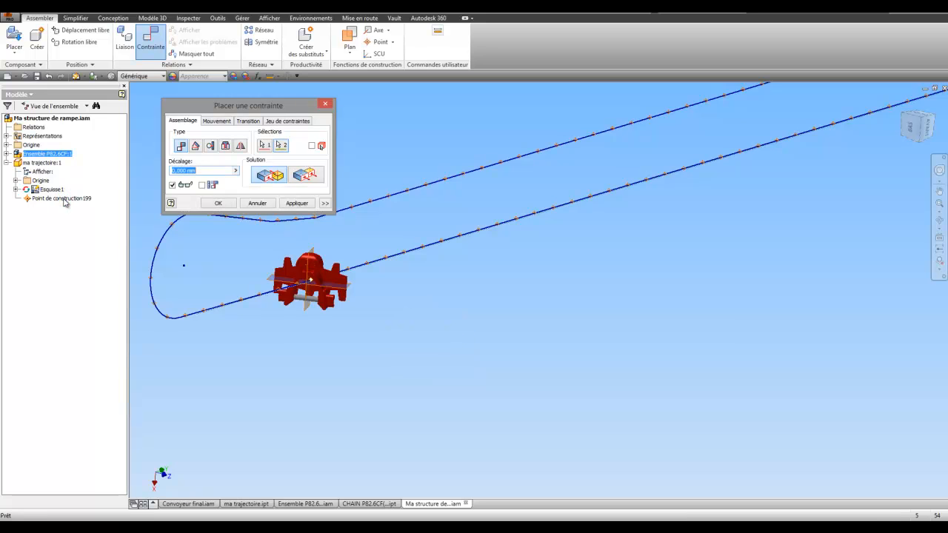
pyautogui.click(226, 205)
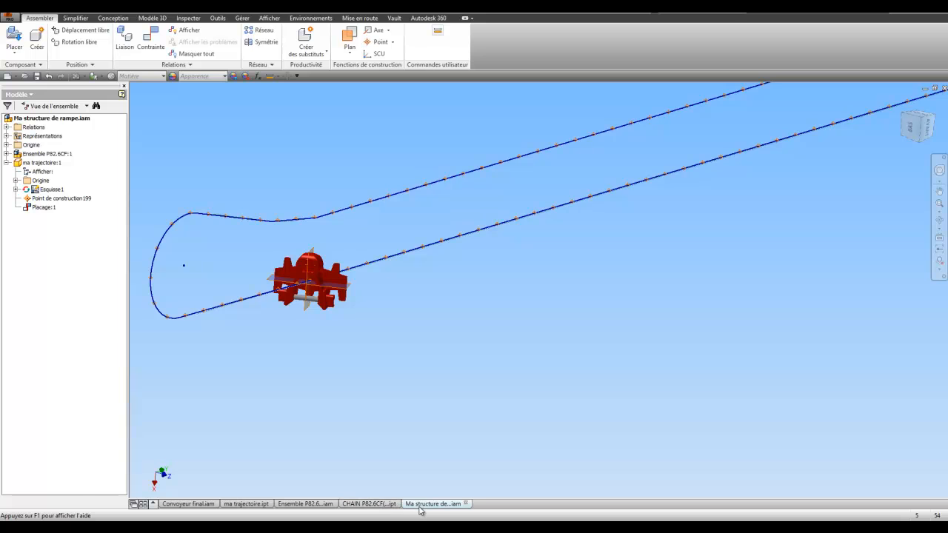
# Unsuppress the SrfExtrusion2 surface in the ma trajectoire part and return to the Ma structure de rampe assembly.
pyautogui.click(265, 504)
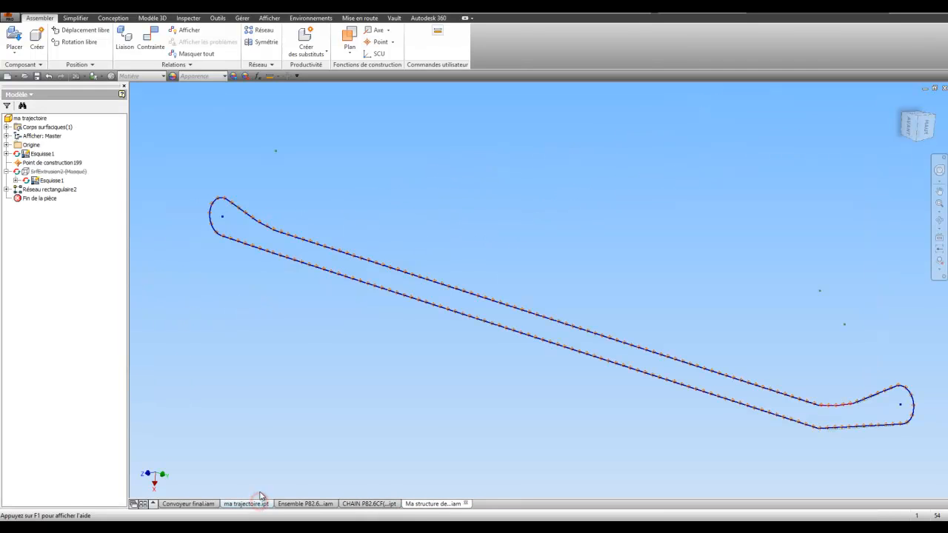
pyautogui.rightClick(51, 175)
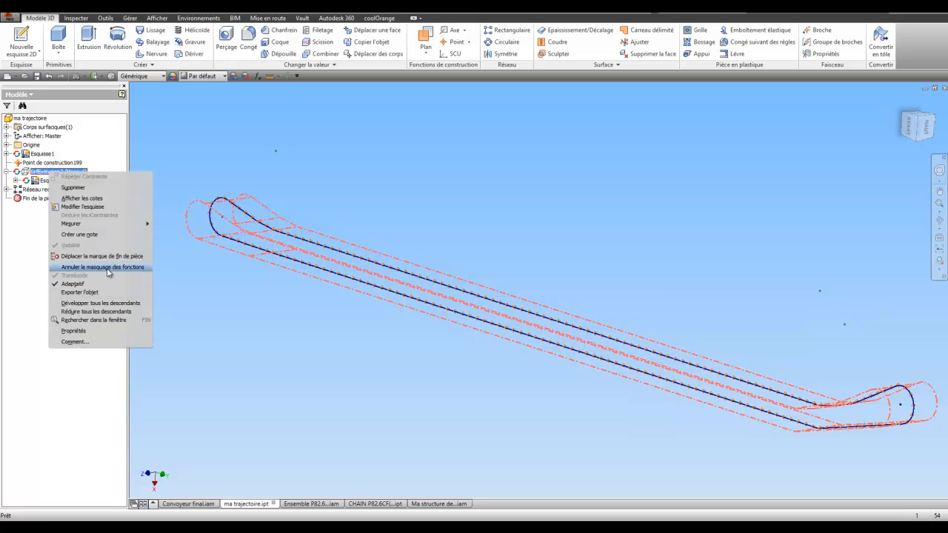
pyautogui.click(104, 267)
pyautogui.click(189, 268)
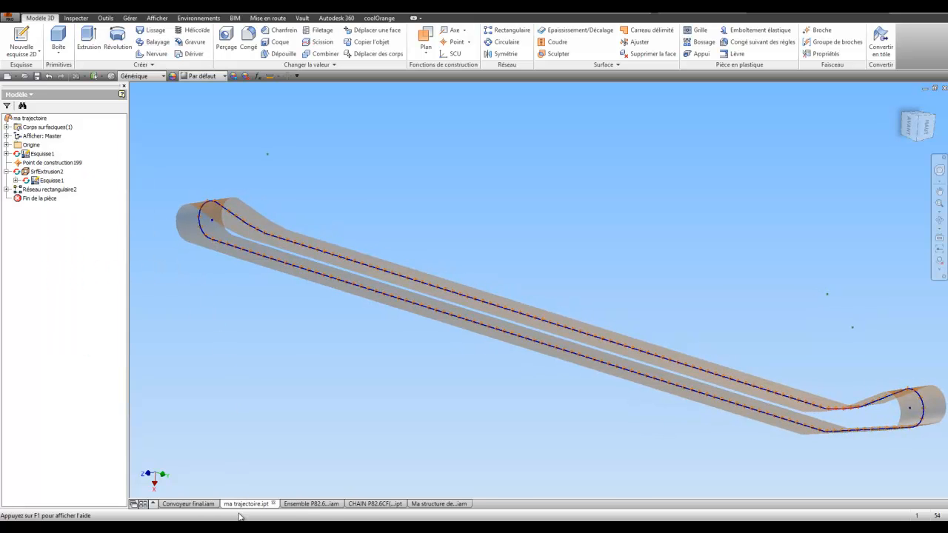
pyautogui.click(423, 503)
pyautogui.moveTo(340, 263)
pyautogui.keyDown('shift'); pyautogui.mouseDown(button='middle')
pyautogui.moveTo(343, 292)
pyautogui.moveTo(329, 237)
pyautogui.moveTo(348, 274)
pyautogui.mouseUp(button='middle'); pyautogui.keyUp('shift')
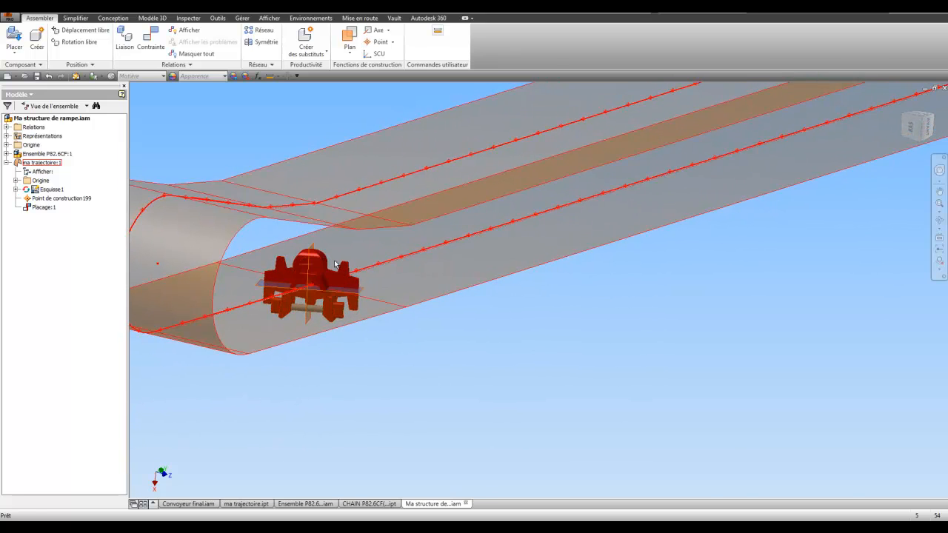
# Add a 0 deg directed angle constraint between the chain link's lengthwise work plane and the XY plane of ma trajectoire.
pyautogui.click(152, 38)
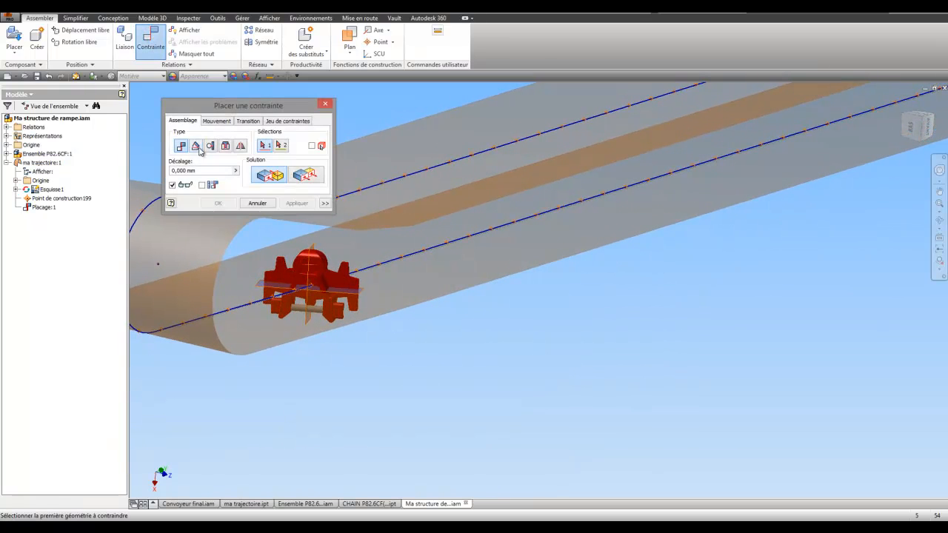
pyautogui.click(195, 146)
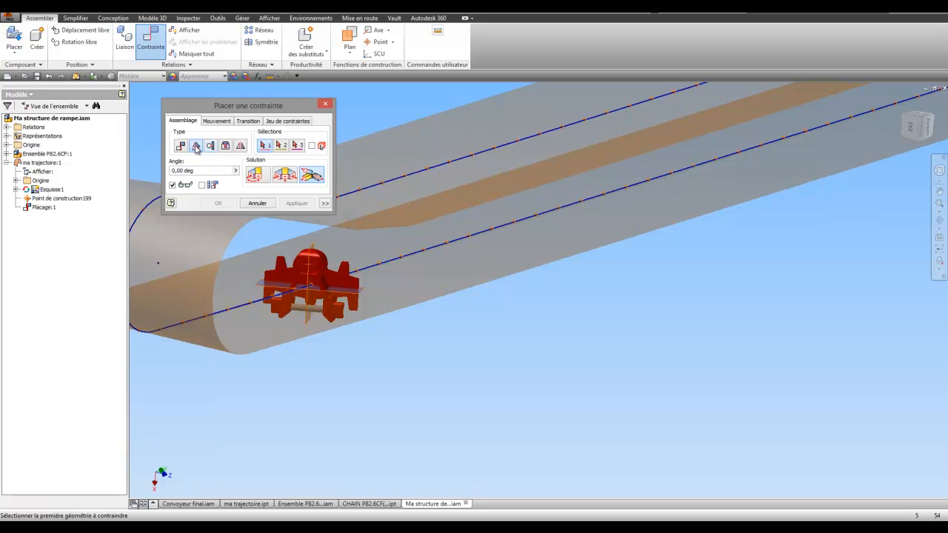
pyautogui.click(314, 242)
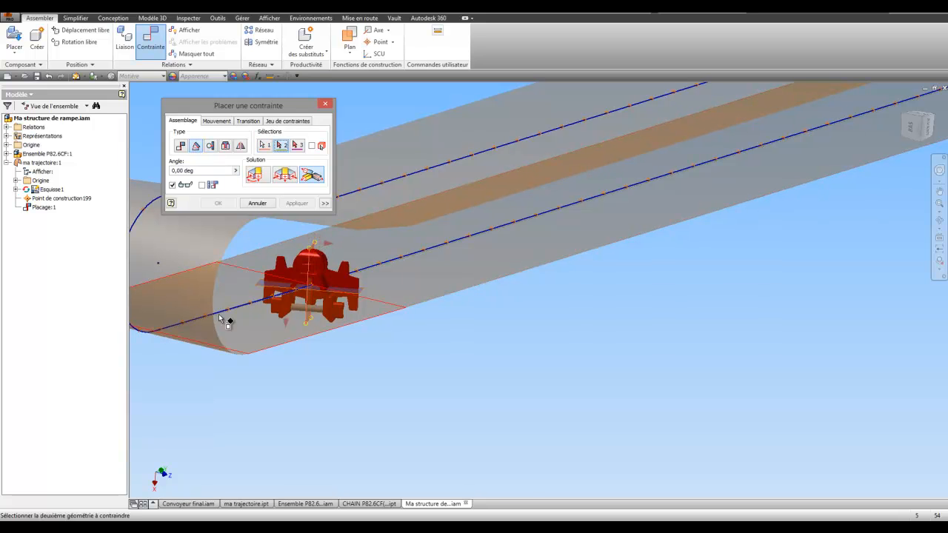
pyautogui.click(17, 180)
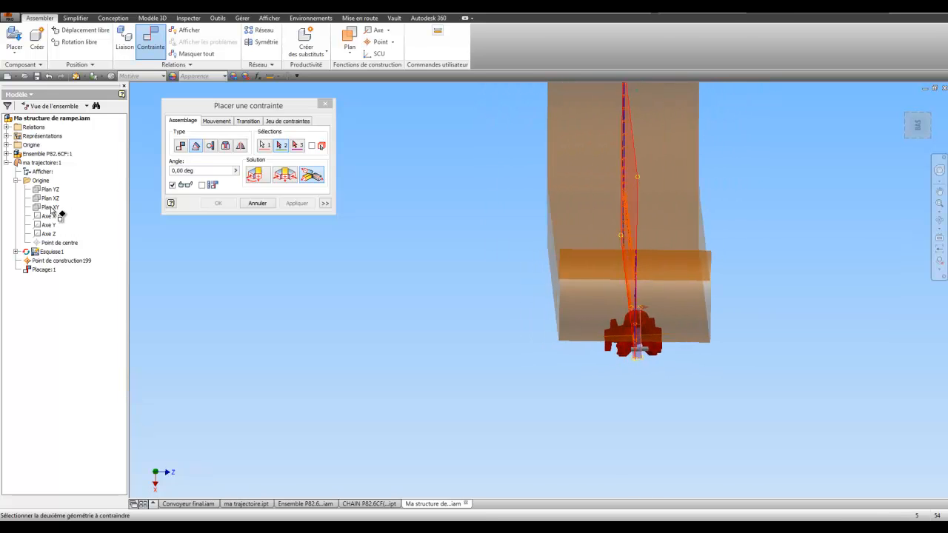
pyautogui.click(51, 208)
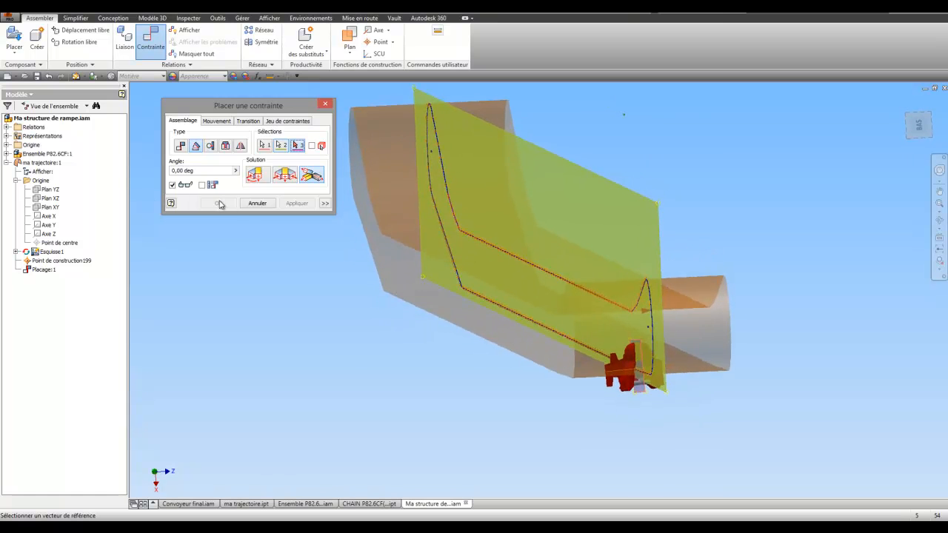
pyautogui.click(261, 176)
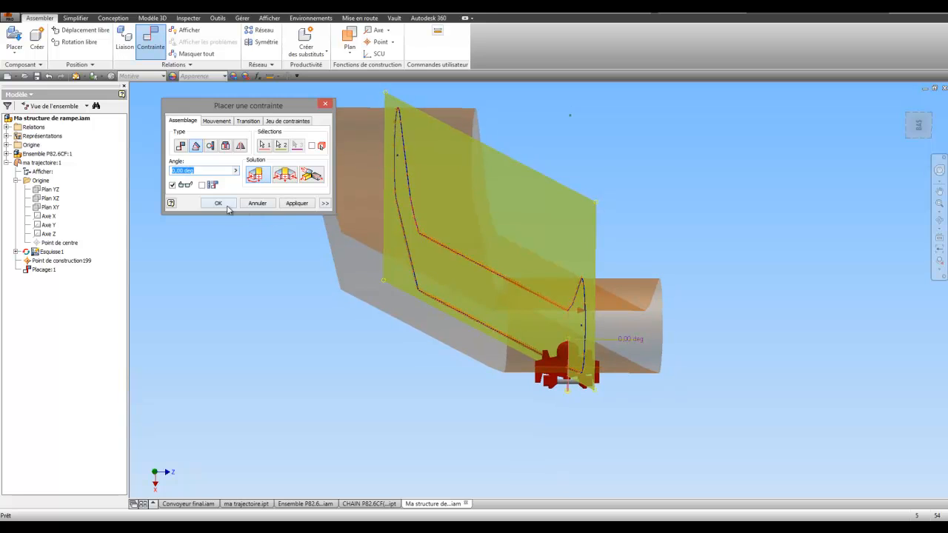
pyautogui.click(223, 204)
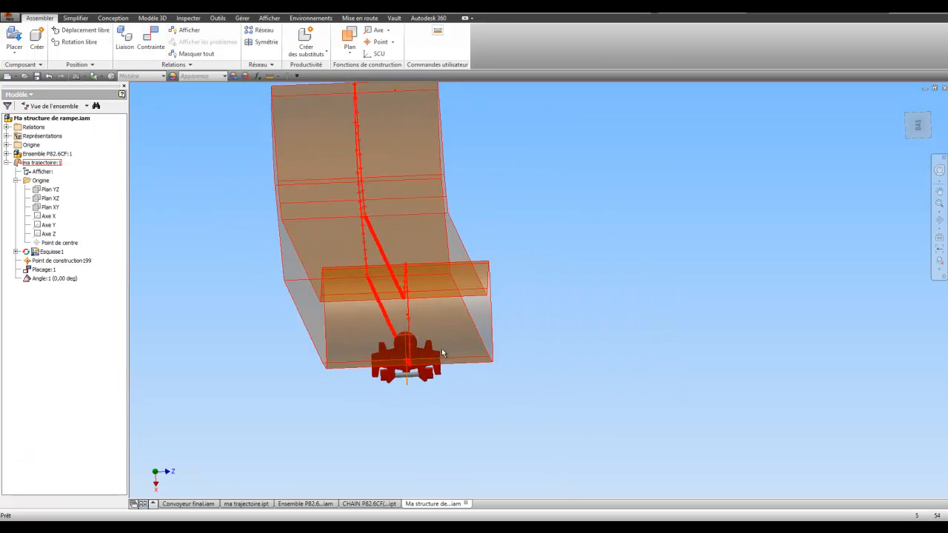
# Ground the ma trajectoire part and swing the chain link about its constrained point to test its remaining freedom.
pyautogui.click(426, 379)
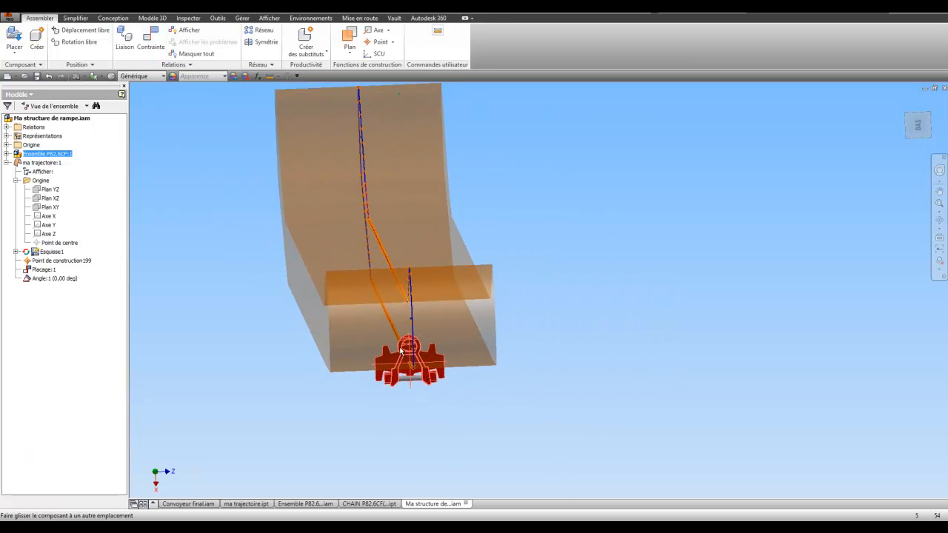
pyautogui.rightClick(26, 164)
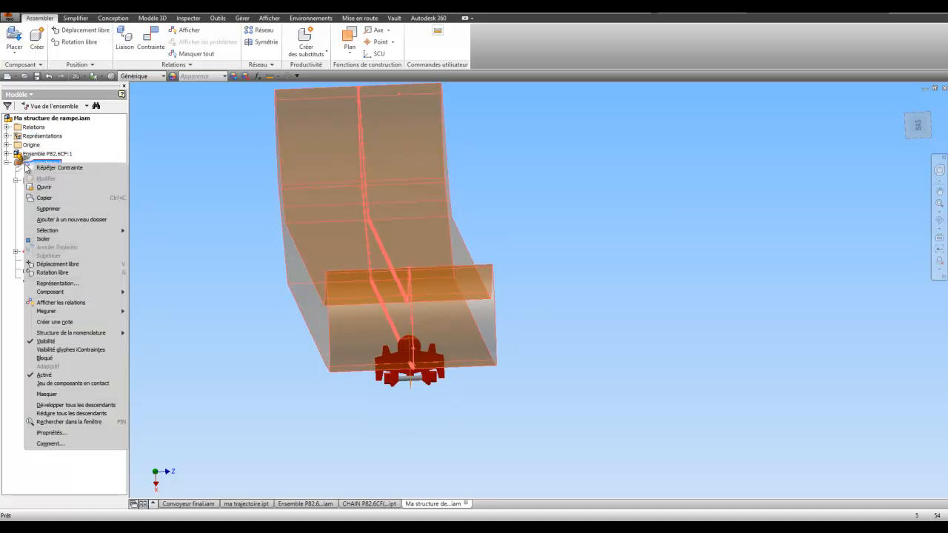
pyautogui.click(75, 359)
pyautogui.click(177, 305)
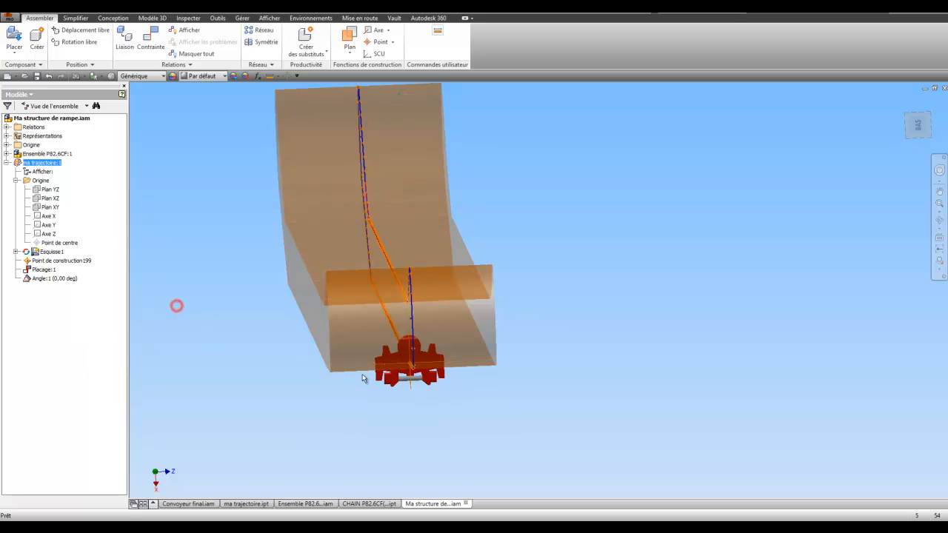
pyautogui.moveTo(383, 361); pyautogui.dragTo(400, 381)
pyautogui.keyDown('shift'); pyautogui.moveTo(406, 321); pyautogui.dragTo(211, 143, button='middle'); pyautogui.keyUp('shift')
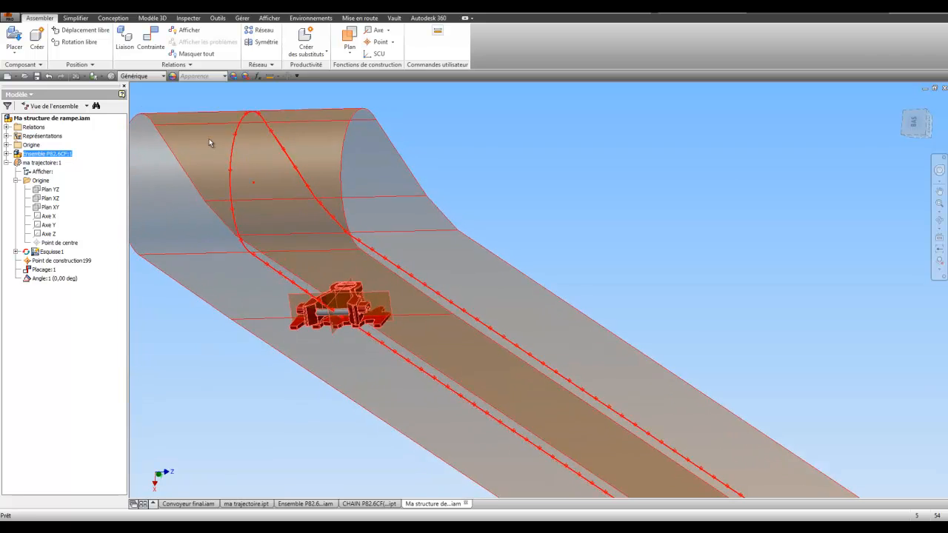
# Add a 180 deg directed angle constraint between the chain link and the flat lower face of the ma trajectoire surface.
pyautogui.click(150, 37)
pyautogui.scroll(2, 385, 323)
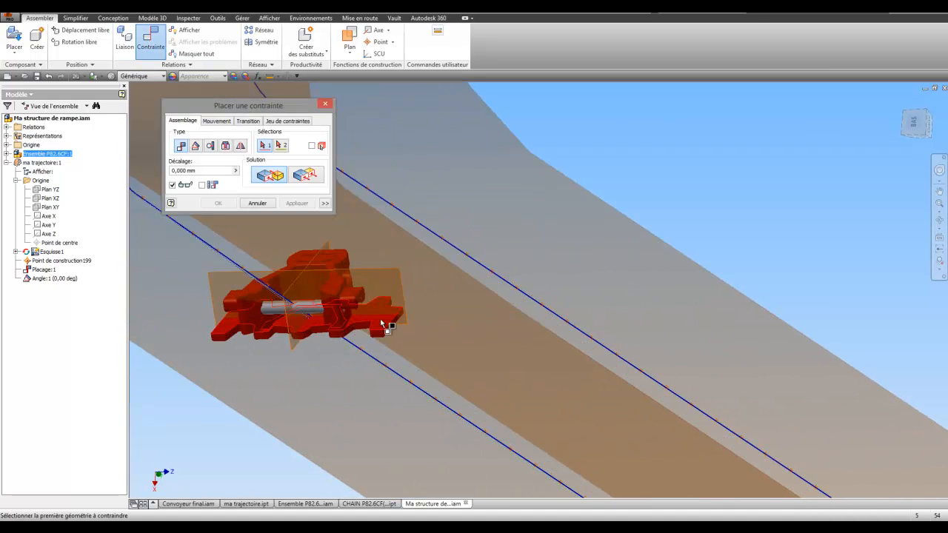
pyautogui.click(194, 146)
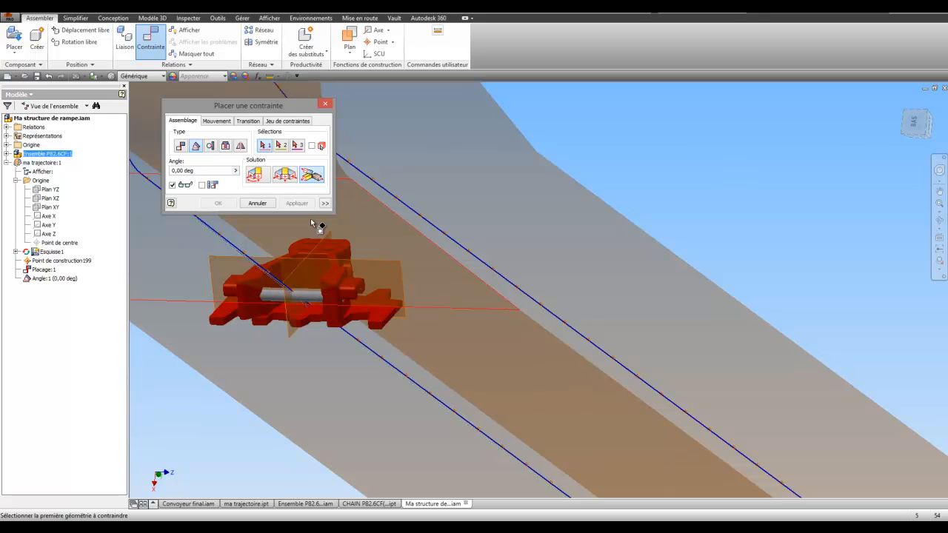
pyautogui.click(254, 175)
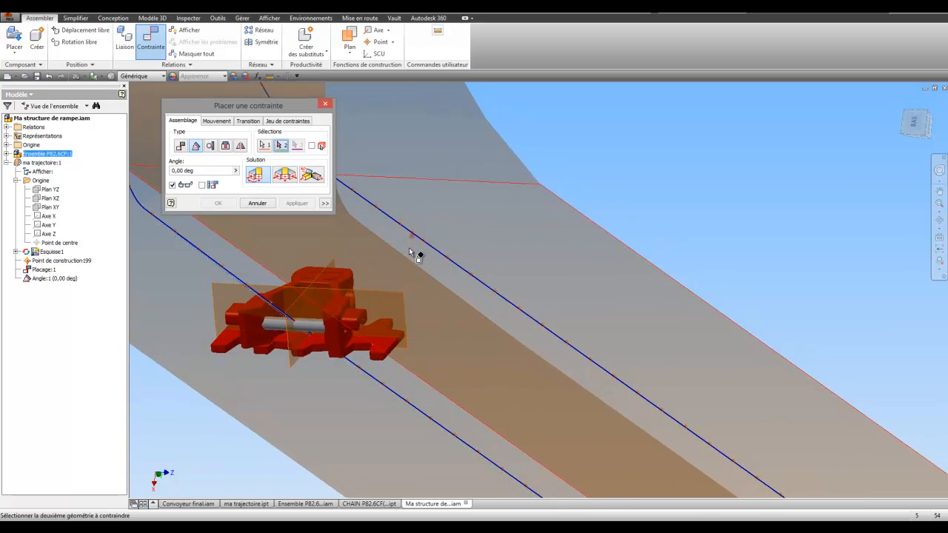
pyautogui.scroll(-3, 409, 283)
pyautogui.keyDown('shift'); pyautogui.moveTo(516, 303); pyautogui.dragTo(364, 296, button='middle'); pyautogui.keyUp('shift')
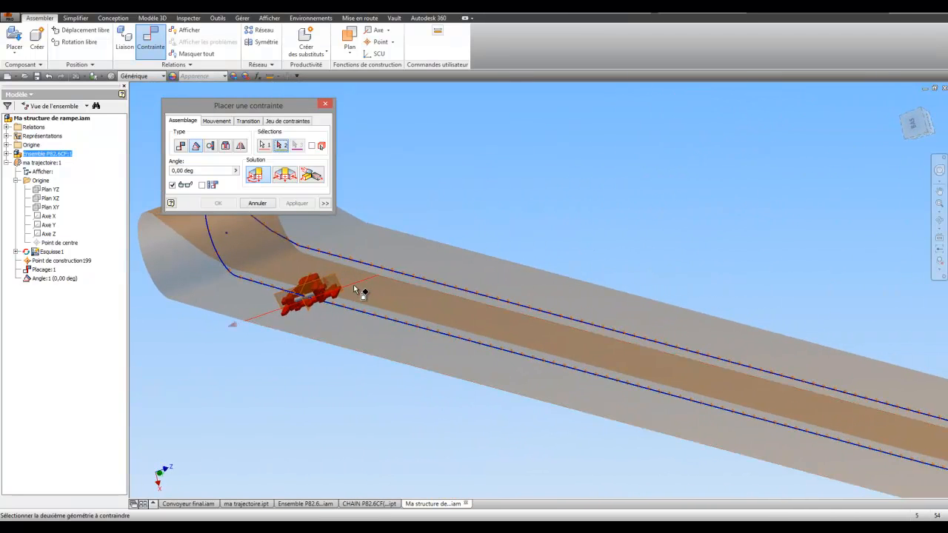
pyautogui.click(362, 296)
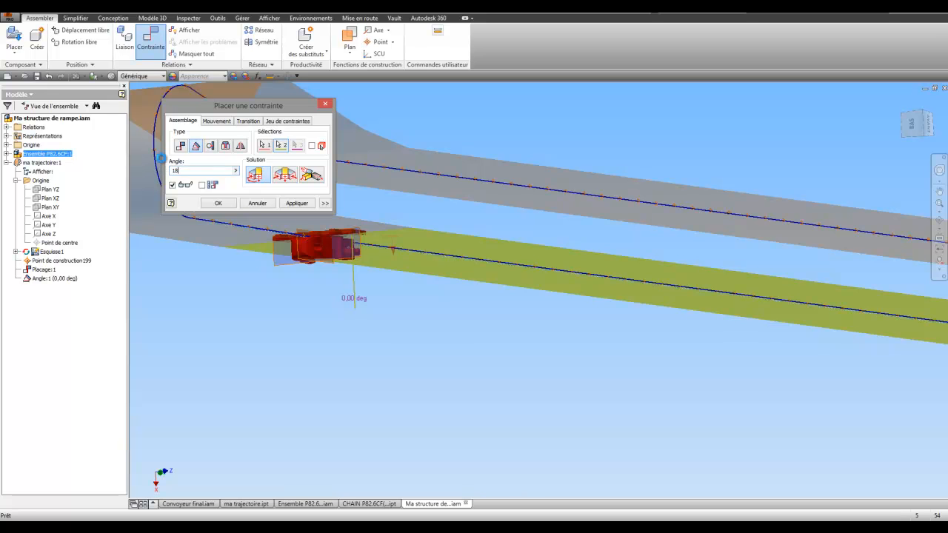
pyautogui.write('0')
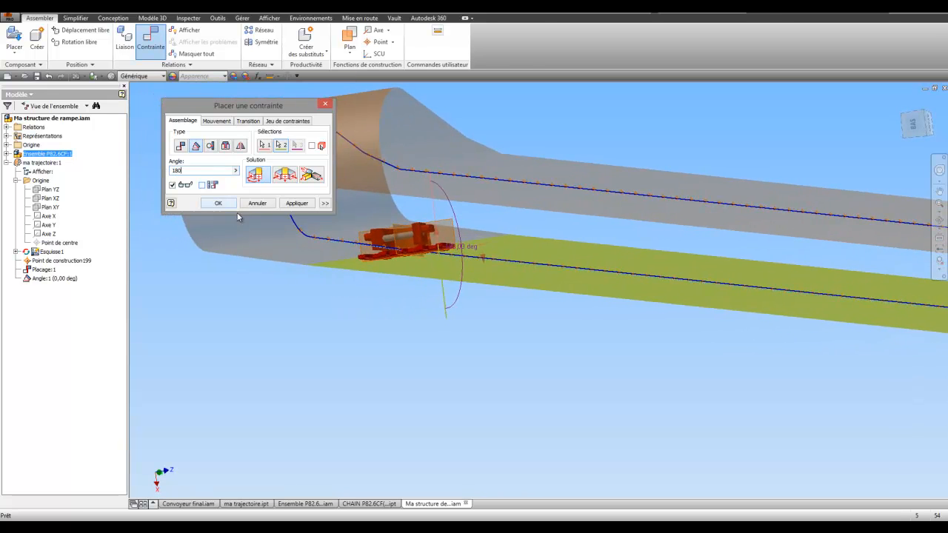
pyautogui.click(218, 203)
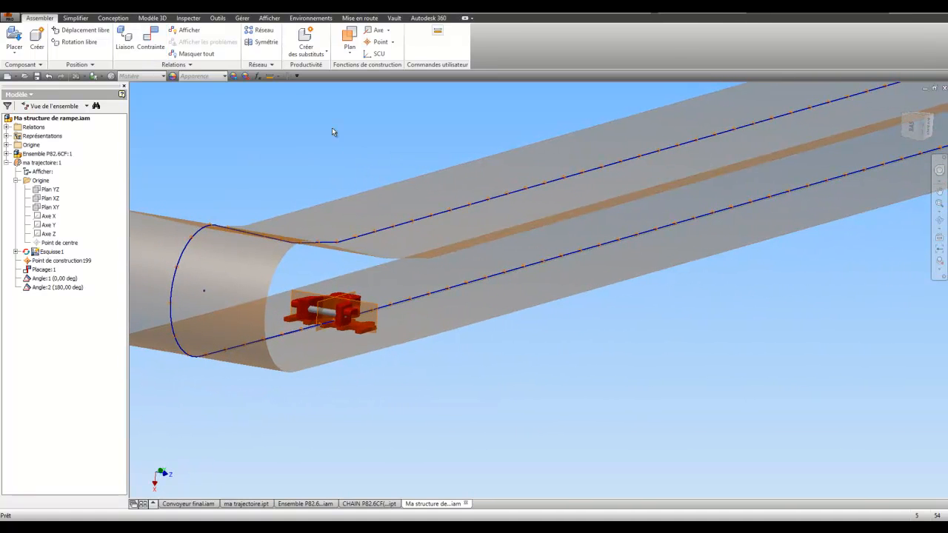
# Pattern the chain link subassembly along the path, associating it with the Réseau rectangulaire2 feature pattern of ma trajectoire.
pyautogui.click(265, 32)
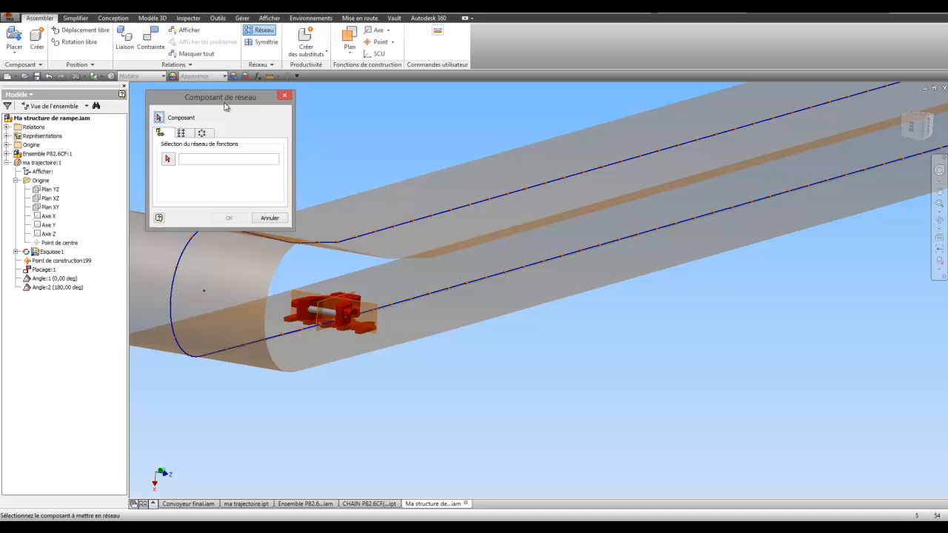
pyautogui.click(343, 305)
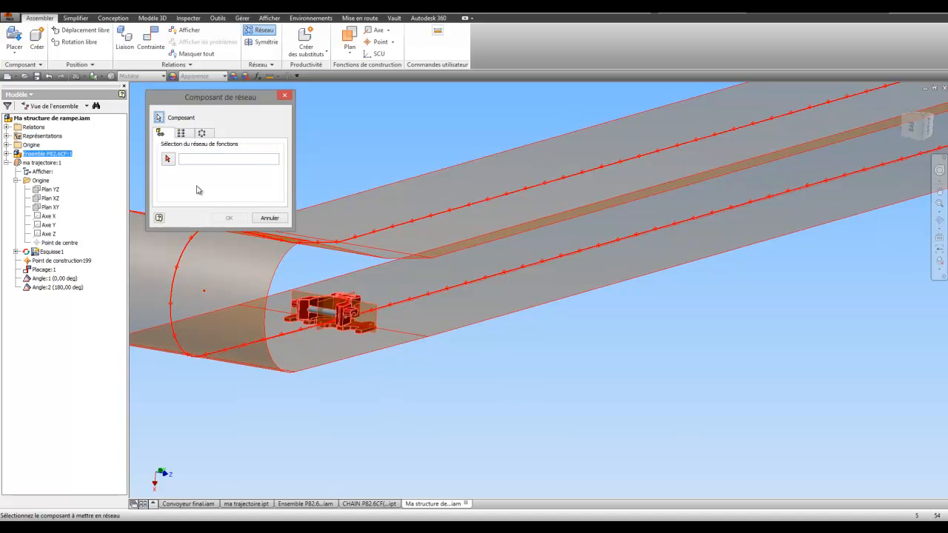
pyautogui.click(166, 160)
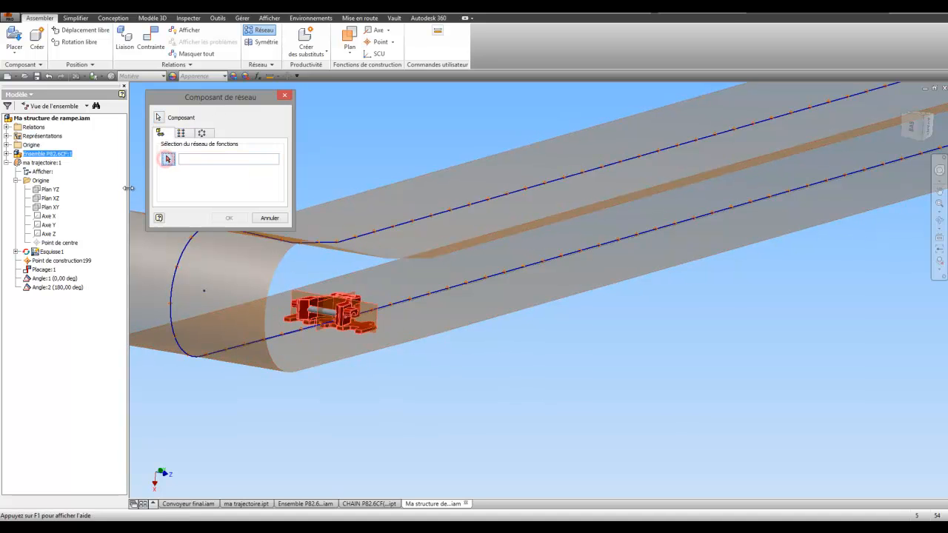
pyautogui.click(86, 106)
pyautogui.click(72, 118)
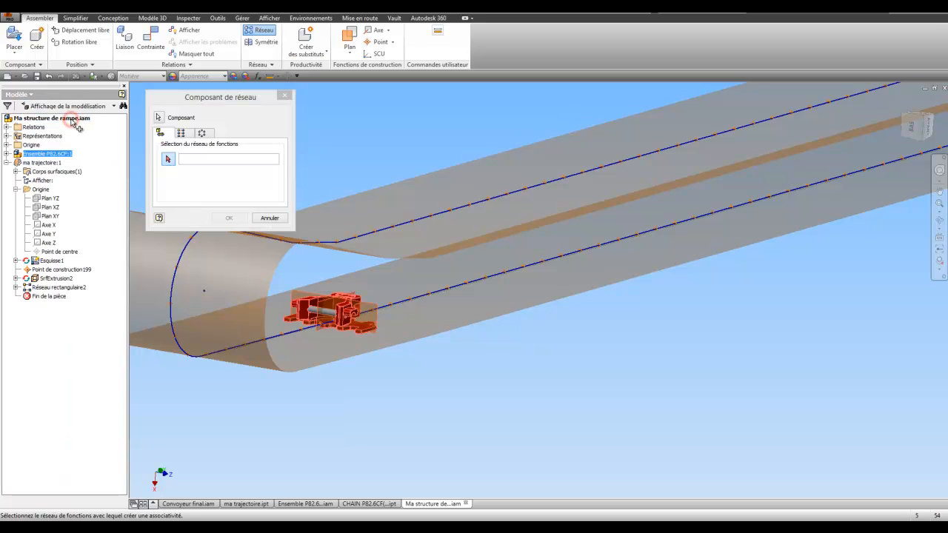
pyautogui.click(46, 290)
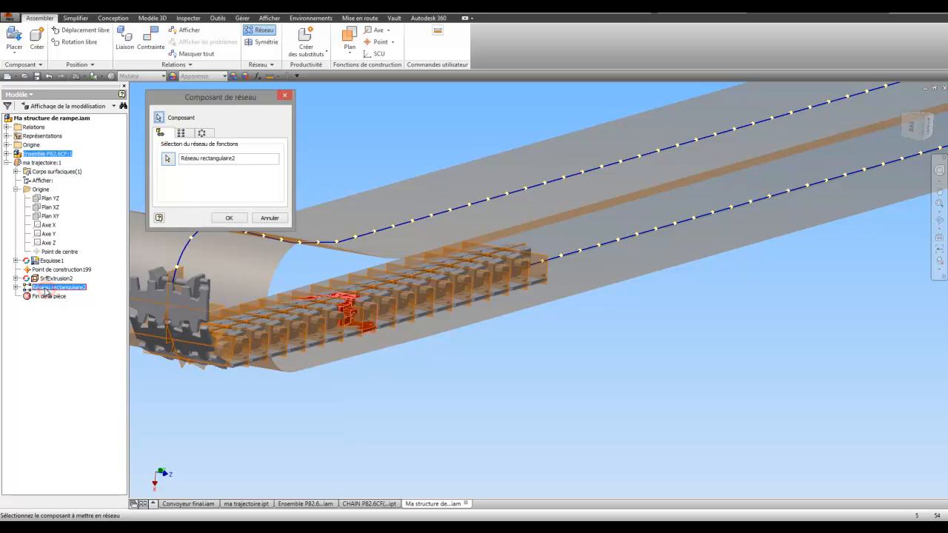
pyautogui.scroll(-2, 544, 333)
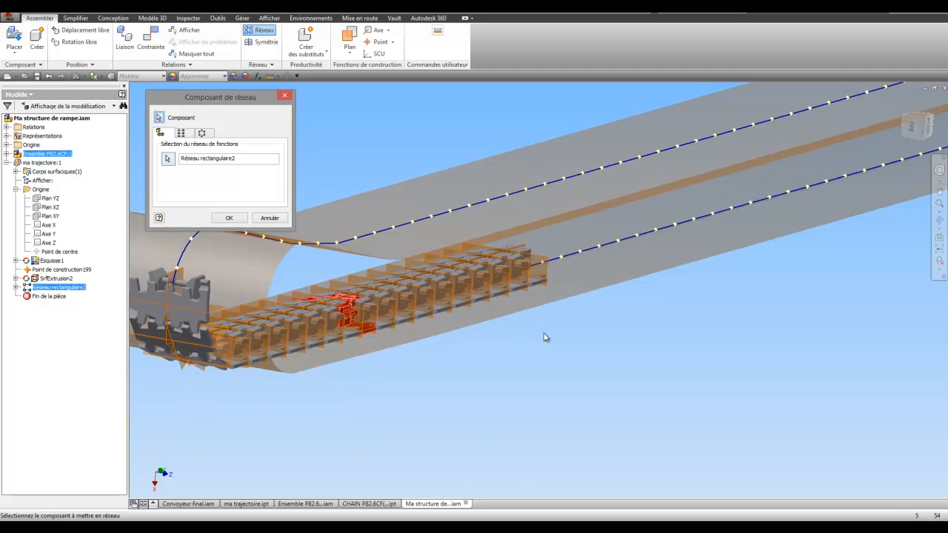
pyautogui.scroll(-3, 536, 331)
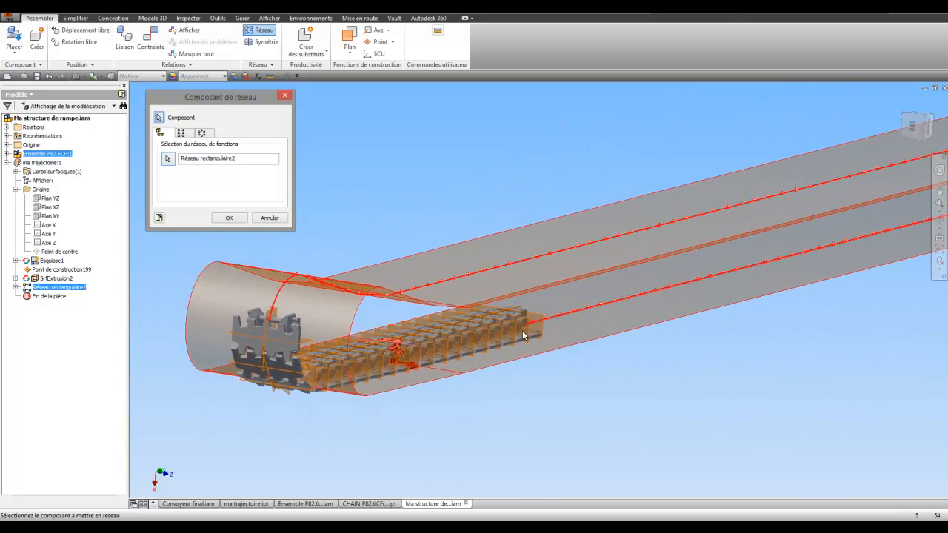
pyautogui.click(229, 218)
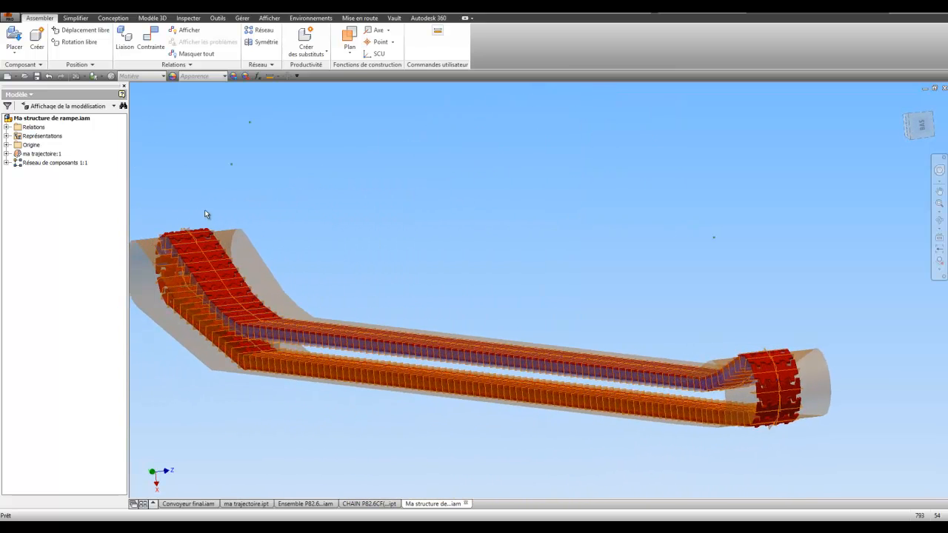
pyautogui.click(214, 115)
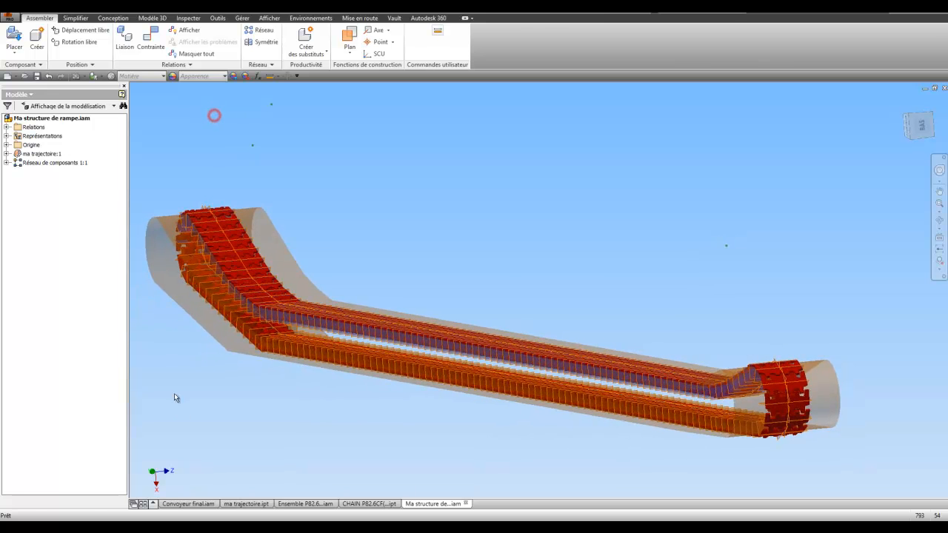
# Switch to the Convoyeur final assembly and delete the loose Ensemble P82.6CF subassembly.
pyautogui.click(188, 504)
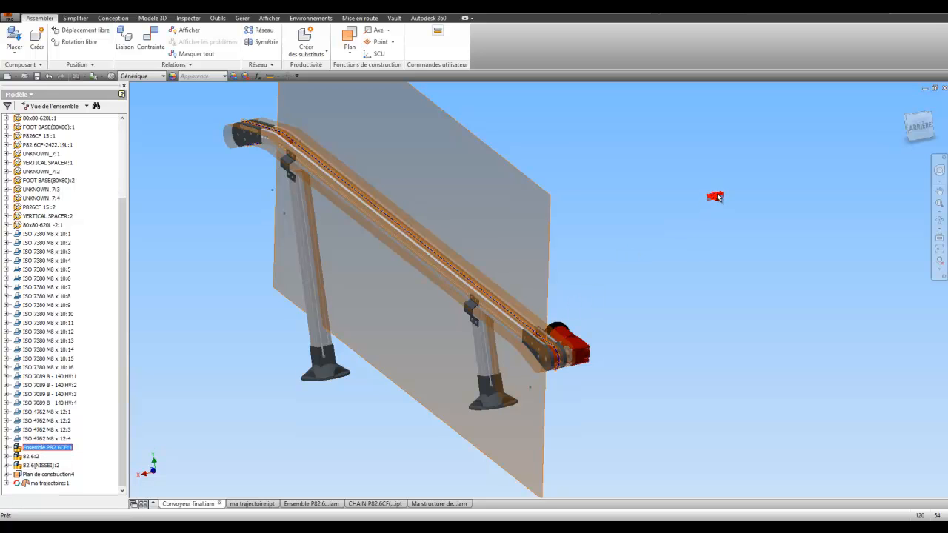
pyautogui.press('Delete')
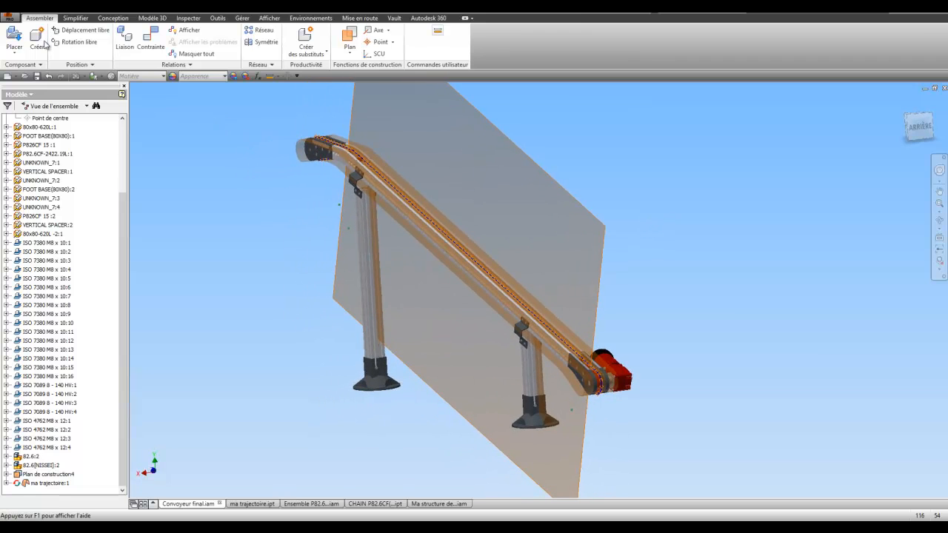
pyautogui.click(15, 37)
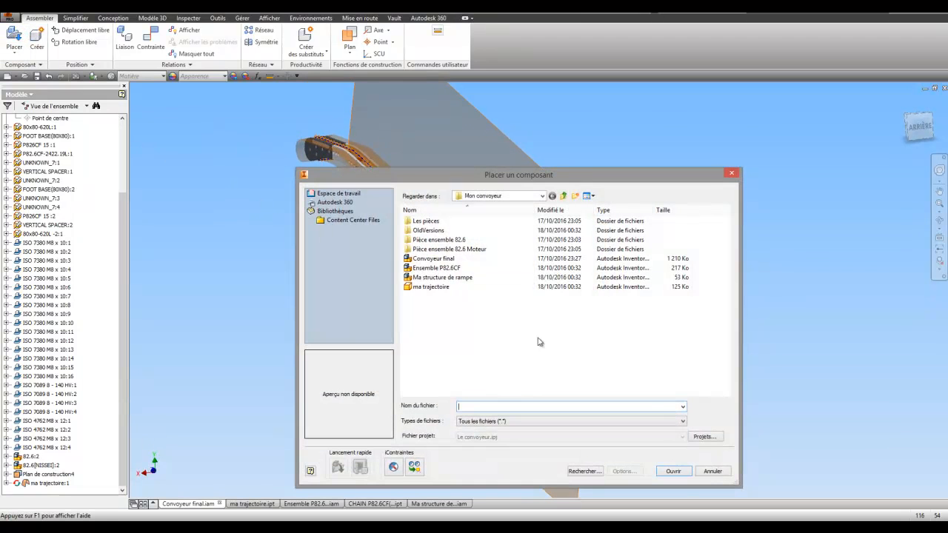
pyautogui.click(710, 472)
# Return to Ma structure de rampe and save it together with the modified ma trajectoire part.
pyautogui.click(439, 505)
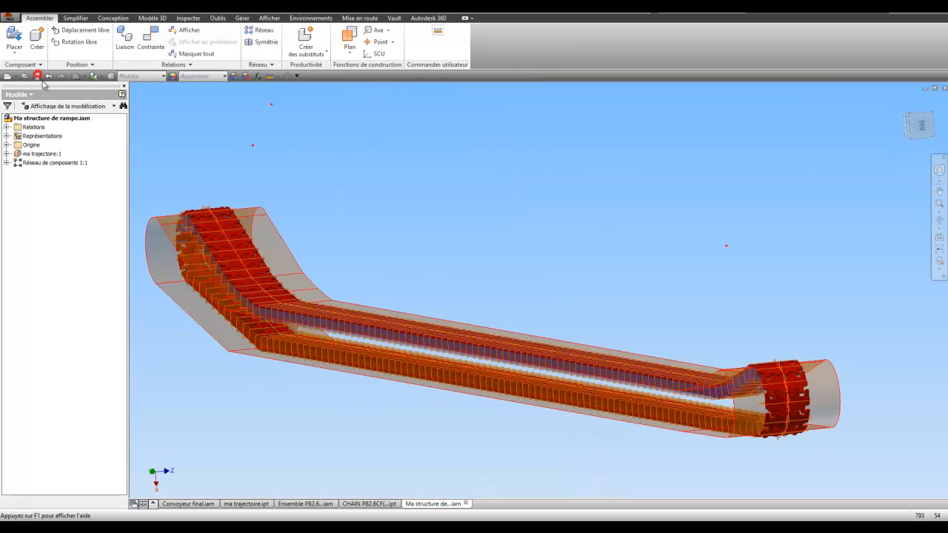
pyautogui.click(37, 76)
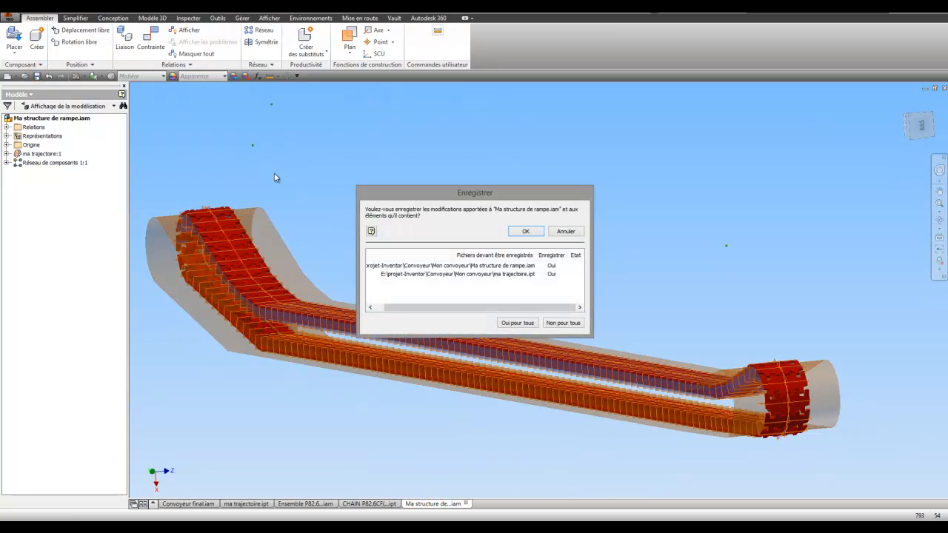
pyautogui.click(524, 232)
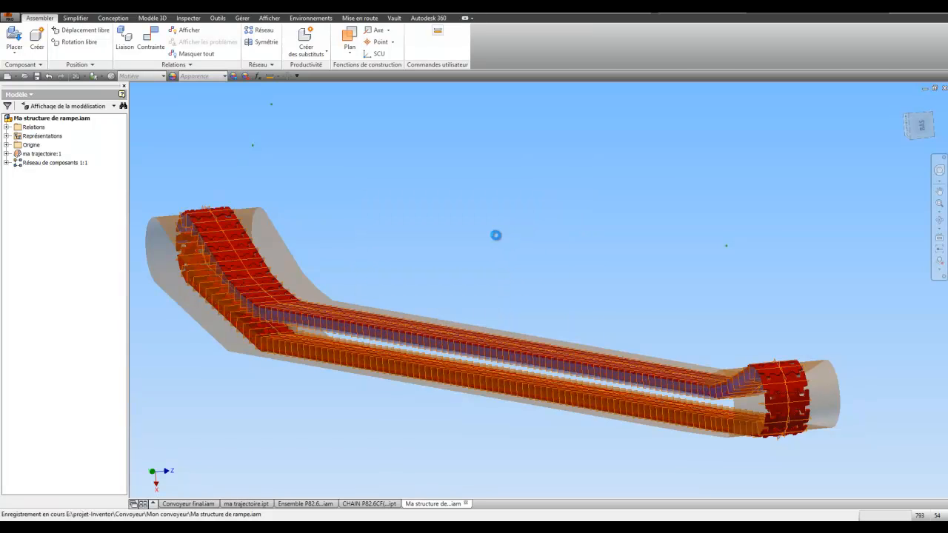
# Place one instance of Ma structure de rampe beside the conveyor in the Convoyeur final assembly.
pyautogui.click(188, 503)
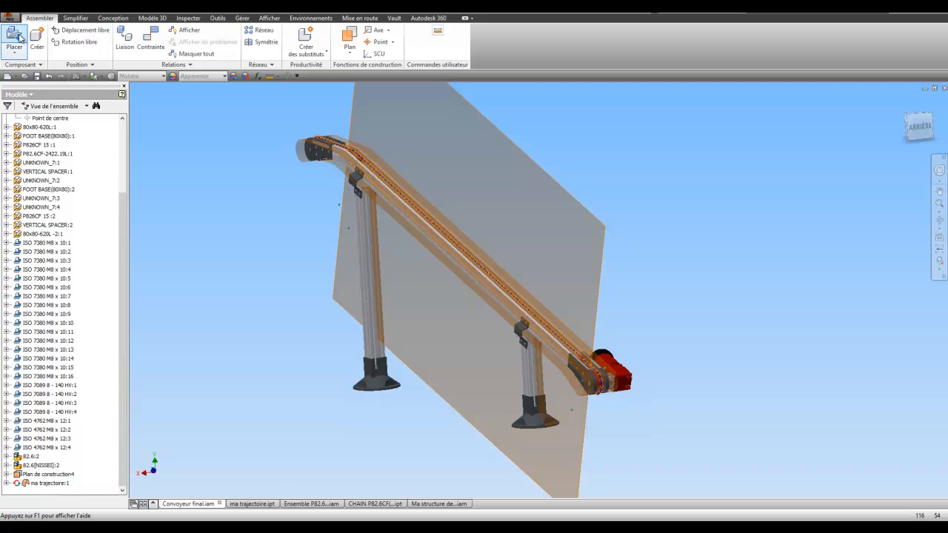
pyautogui.click(18, 37)
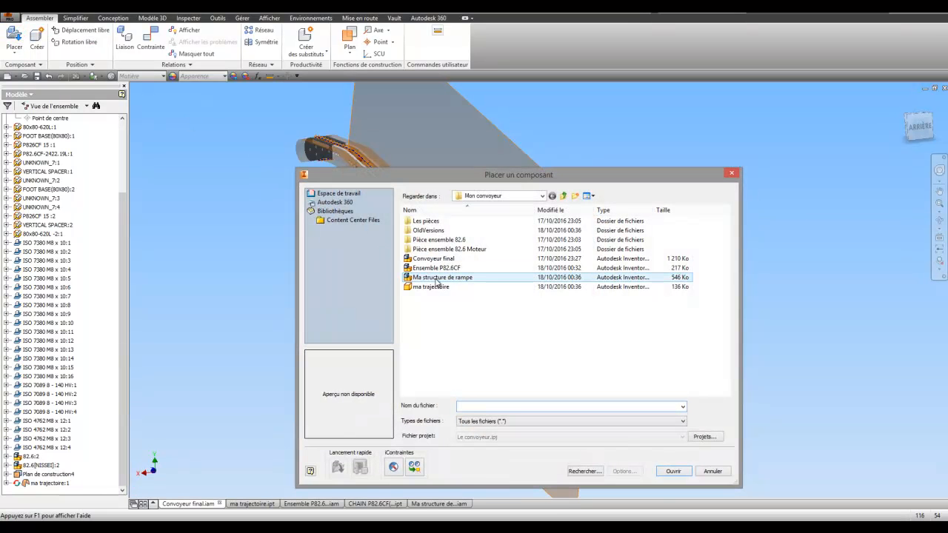
pyautogui.click(437, 278)
pyautogui.doubleClick(437, 279)
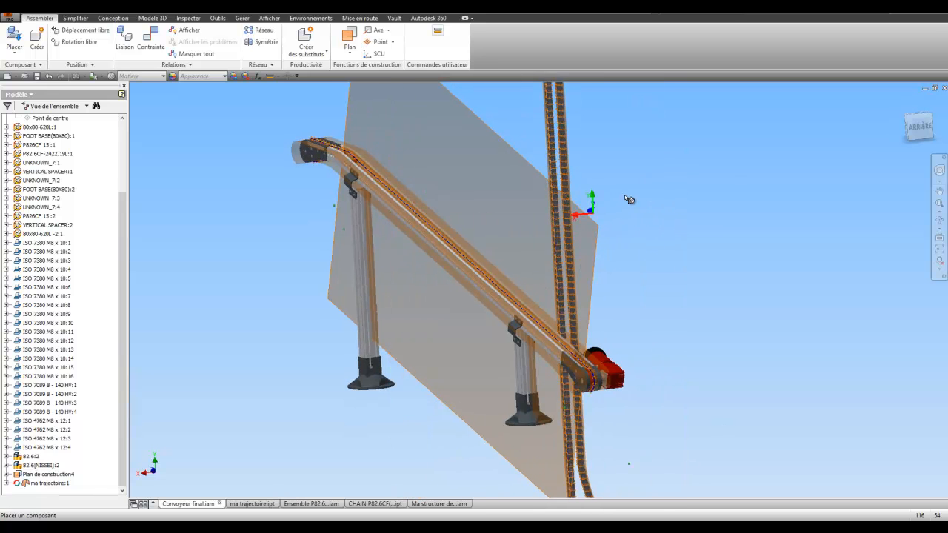
pyautogui.click(648, 193)
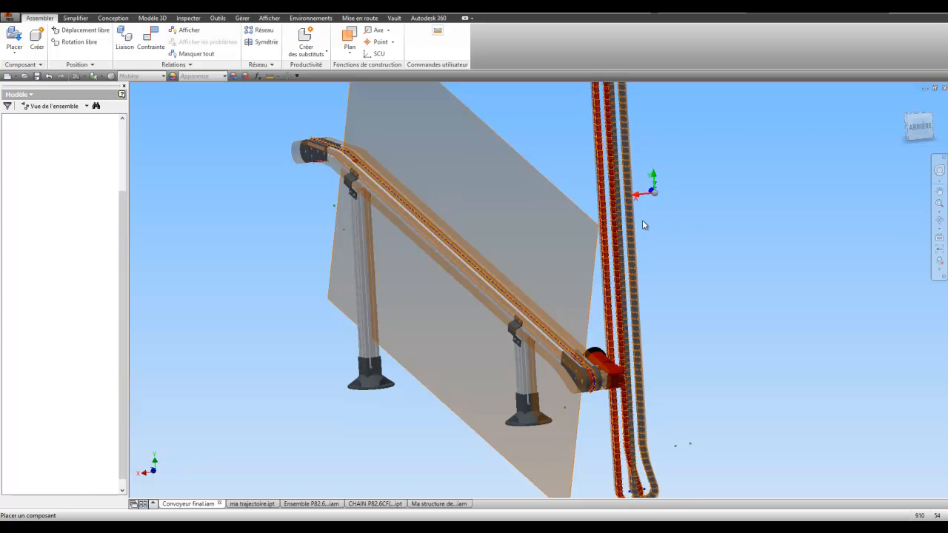
pyautogui.rightClick(648, 194)
pyautogui.click(695, 194)
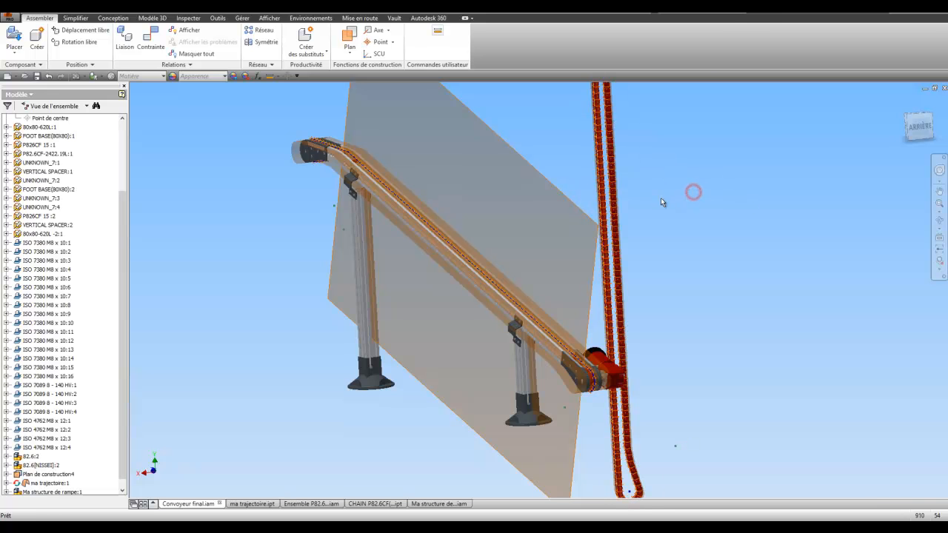
# Expand Ma structure de rampe in the model tree to list its origin planes and those of its ma trajectoire part.
pyautogui.keyDown('shift'); pyautogui.moveTo(623, 209); pyautogui.dragTo(612, 208, button='middle'); pyautogui.keyUp('shift')
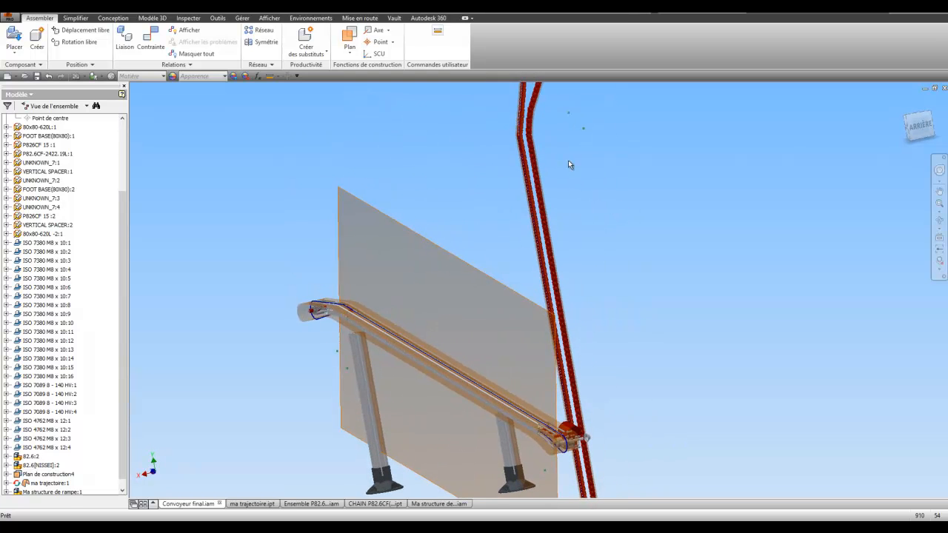
pyautogui.keyDown('shift'); pyautogui.moveTo(532, 311); pyautogui.dragTo(529, 312, button='middle'); pyautogui.keyUp('shift')
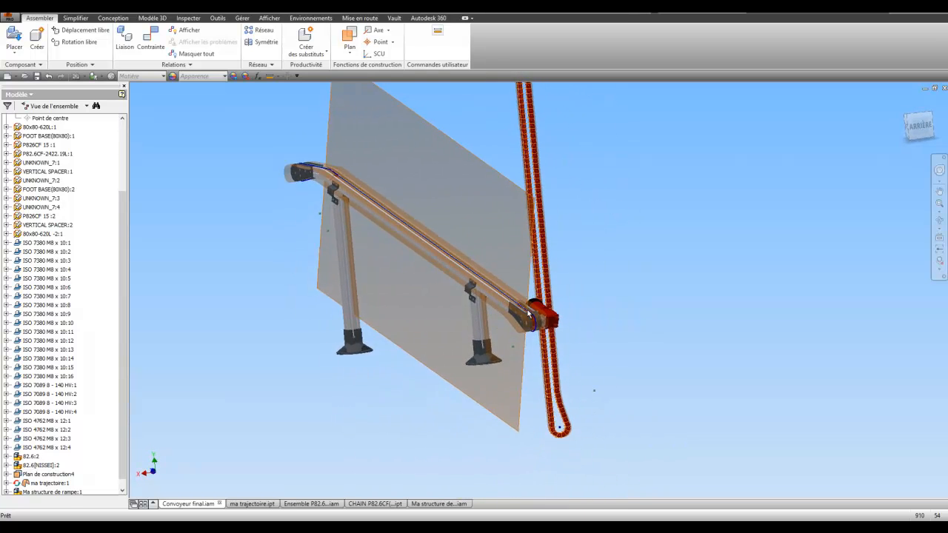
pyautogui.scroll(1, 530, 319)
pyautogui.scroll(3, 597, 338)
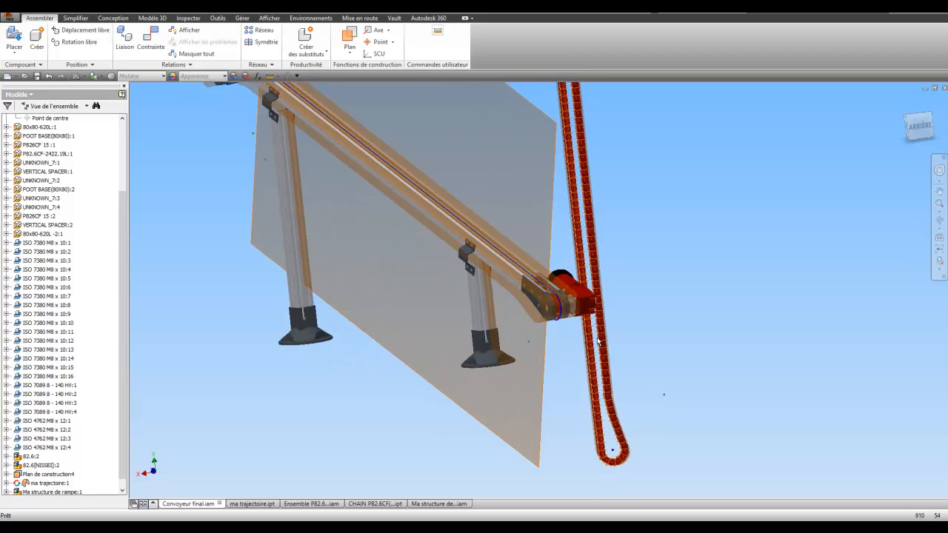
pyautogui.scroll(5, 585, 332)
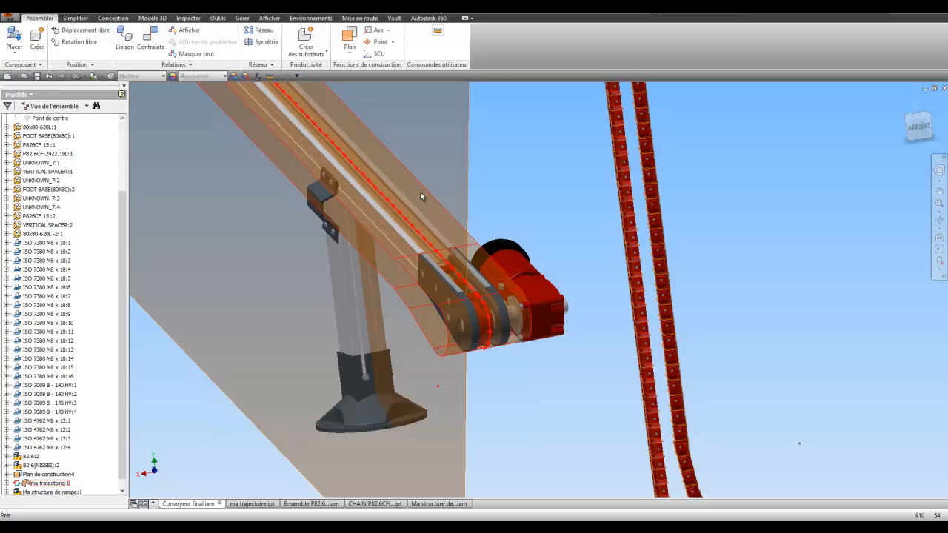
pyautogui.keyDown('shift'); pyautogui.moveTo(433, 194); pyautogui.dragTo(614, 148, button='middle'); pyautogui.keyUp('shift')
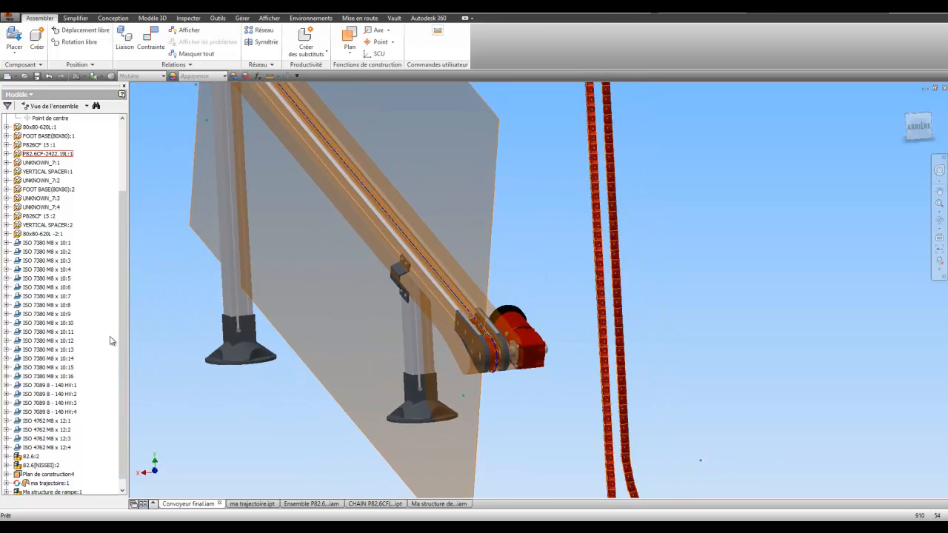
pyautogui.scroll(-1, 121, 414)
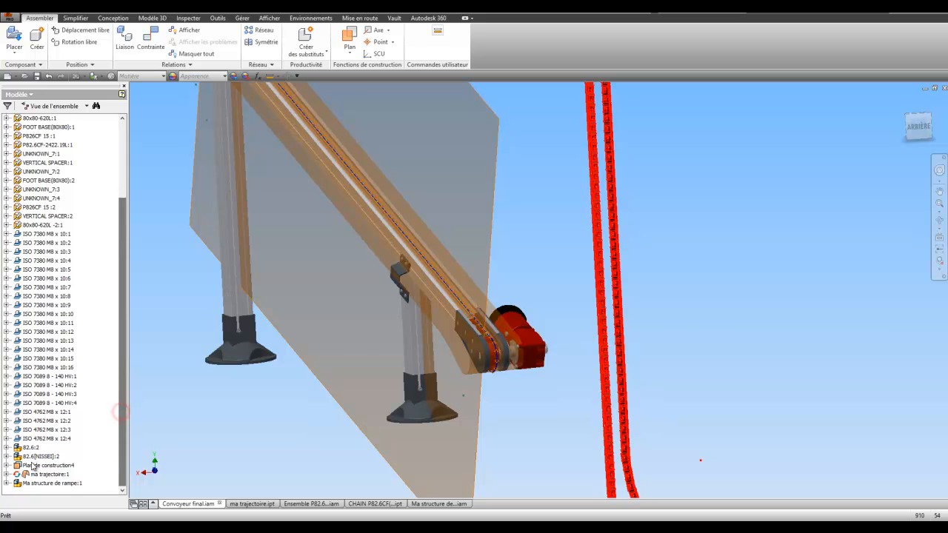
pyautogui.click(7, 483)
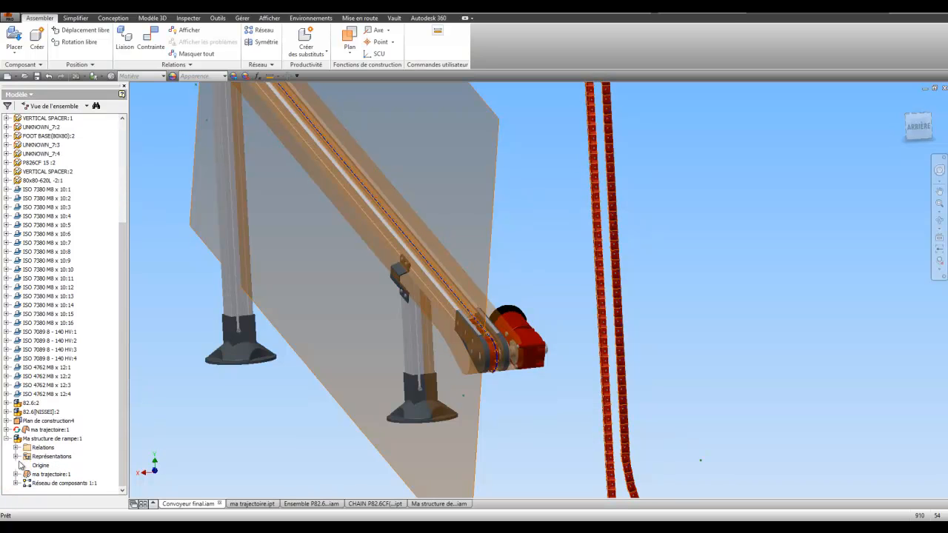
pyautogui.click(15, 465)
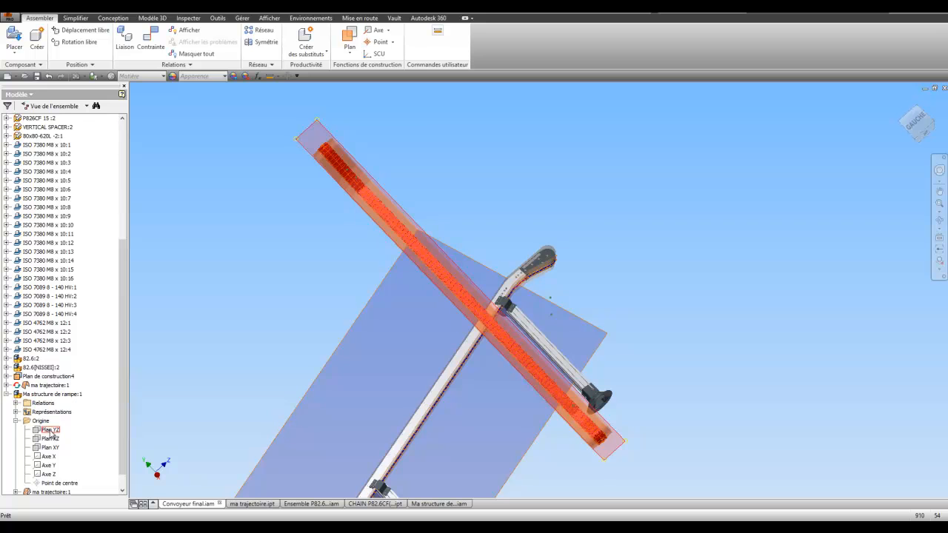
pyautogui.scroll(-1, 126, 457)
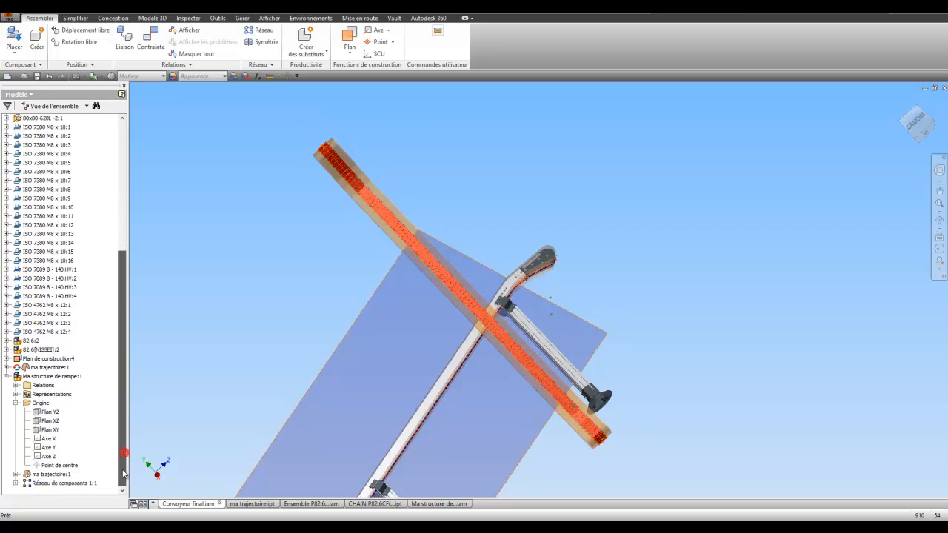
pyautogui.click(17, 474)
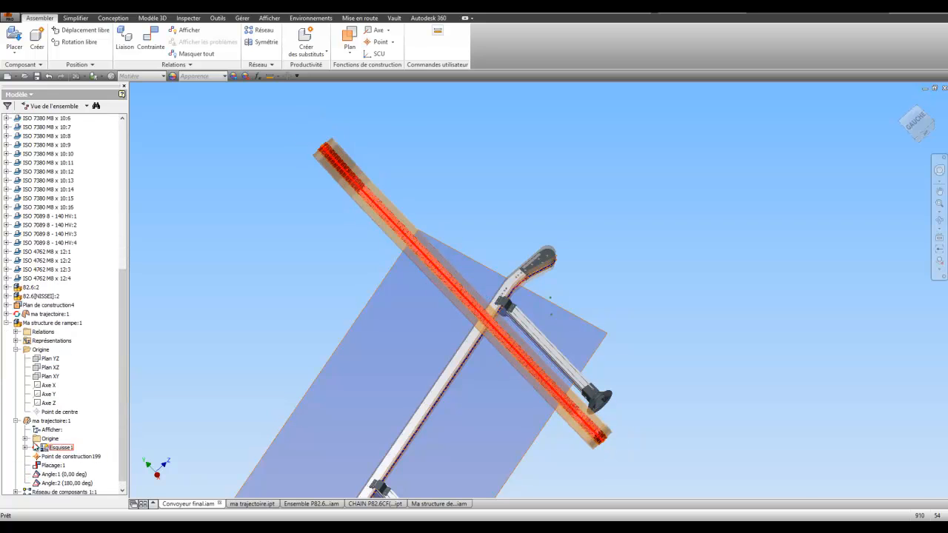
pyautogui.click(26, 439)
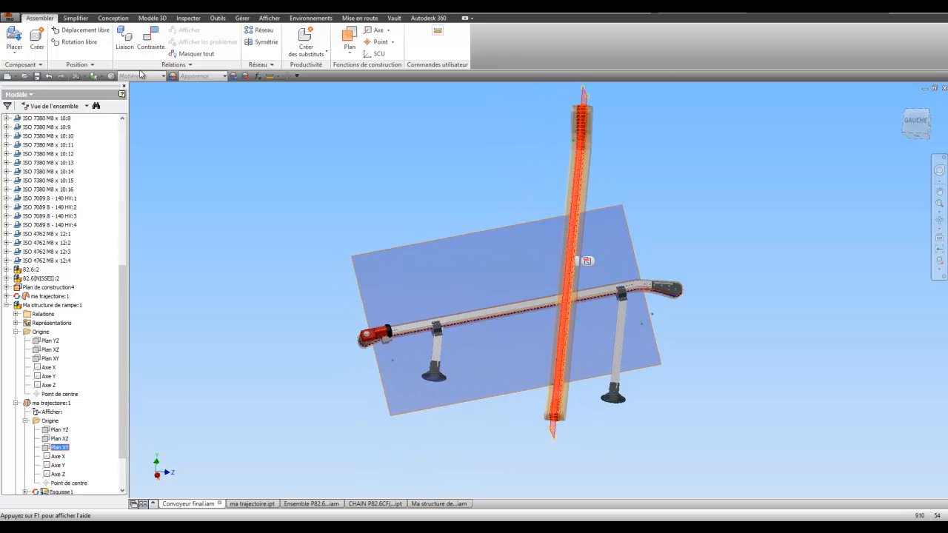
# Constrain the XY plane of the chain assembly's ma trajectoire flush with the conveyor's construction plane at 0 mm offset.
pyautogui.click(151, 42)
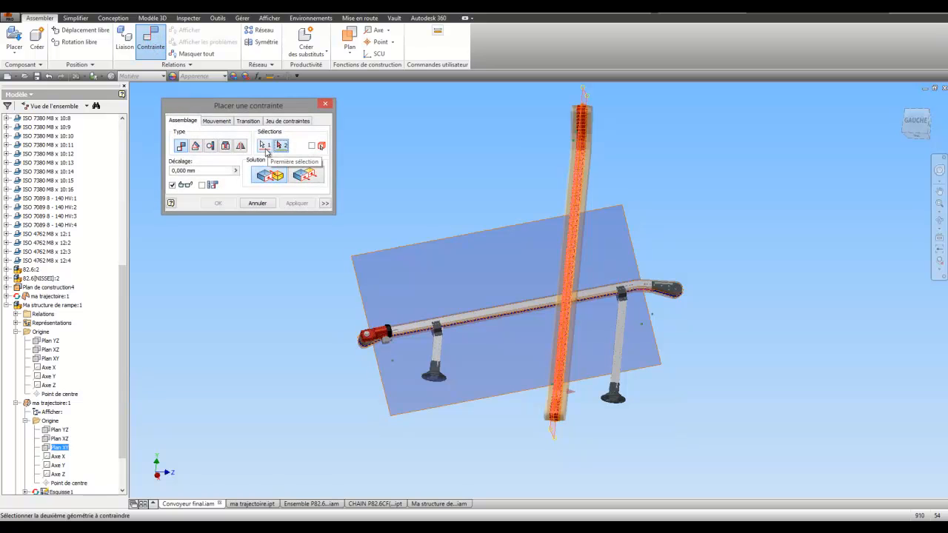
pyautogui.click(413, 249)
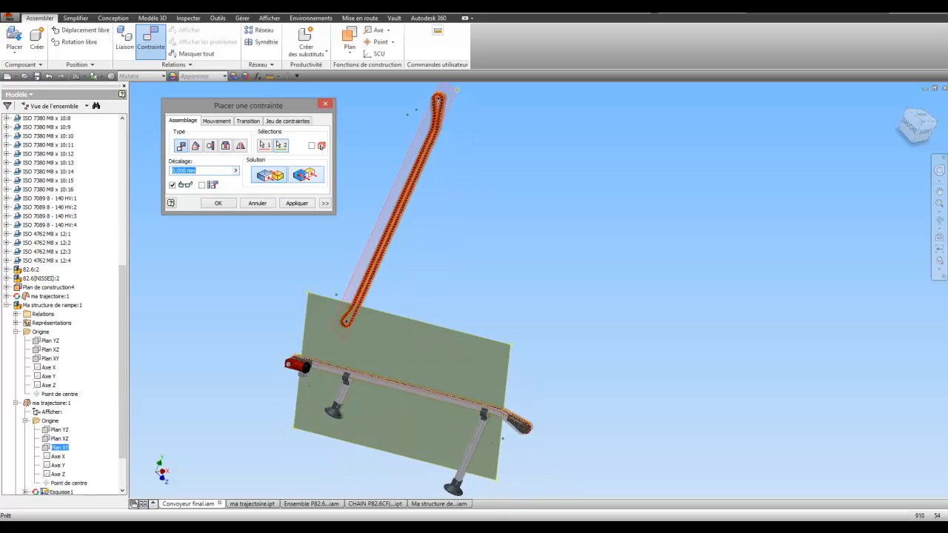
pyautogui.click(295, 176)
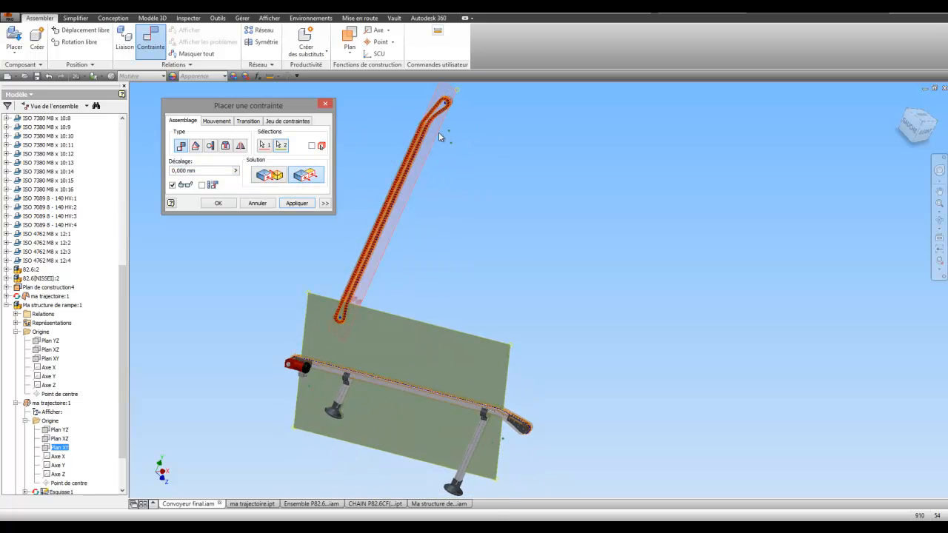
pyautogui.click(215, 204)
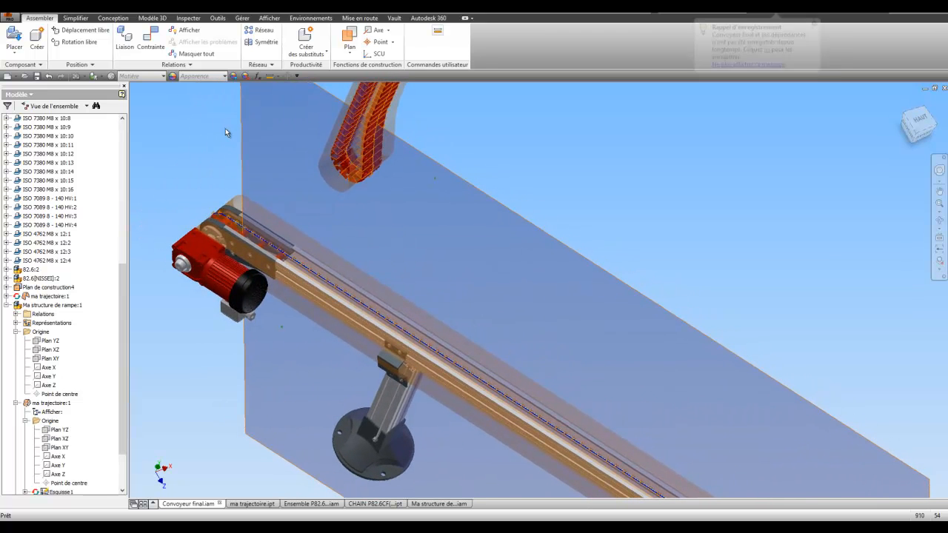
# Apply a flush constraint with 0 mm offset between the straight face of the chain's path surface and the matching face along the conveyor.
pyautogui.click(158, 39)
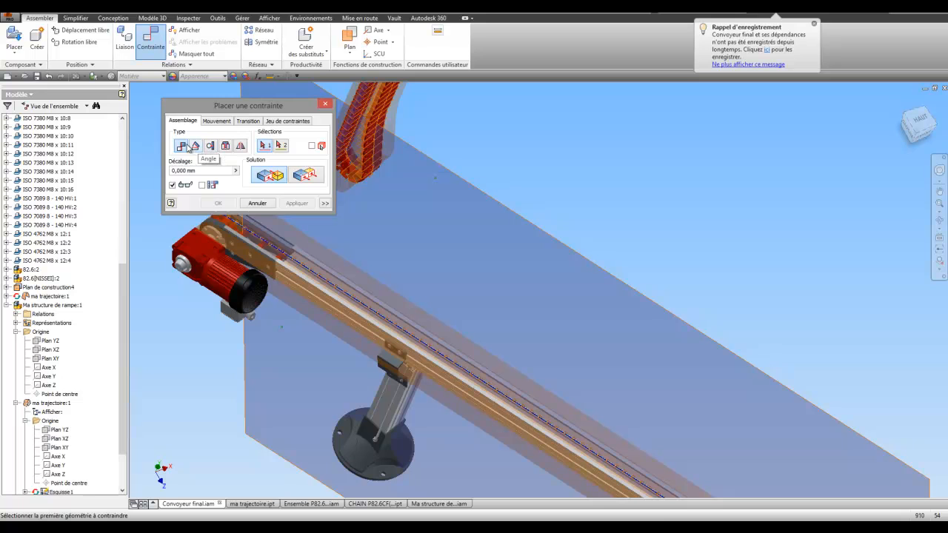
pyautogui.click(359, 104)
pyautogui.moveTo(432, 323); pyautogui.dragTo(449, 395, button='middle')
pyautogui.click(445, 389)
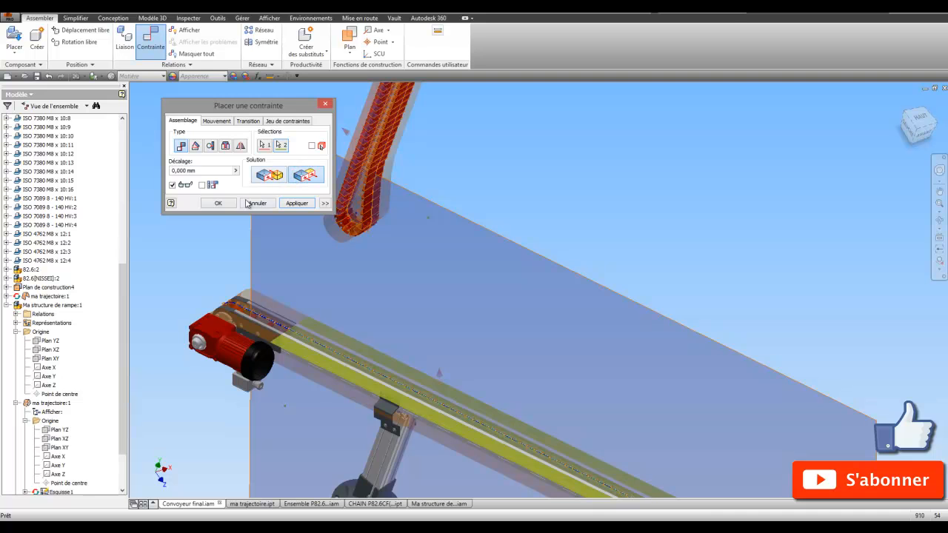
pyautogui.click(297, 203)
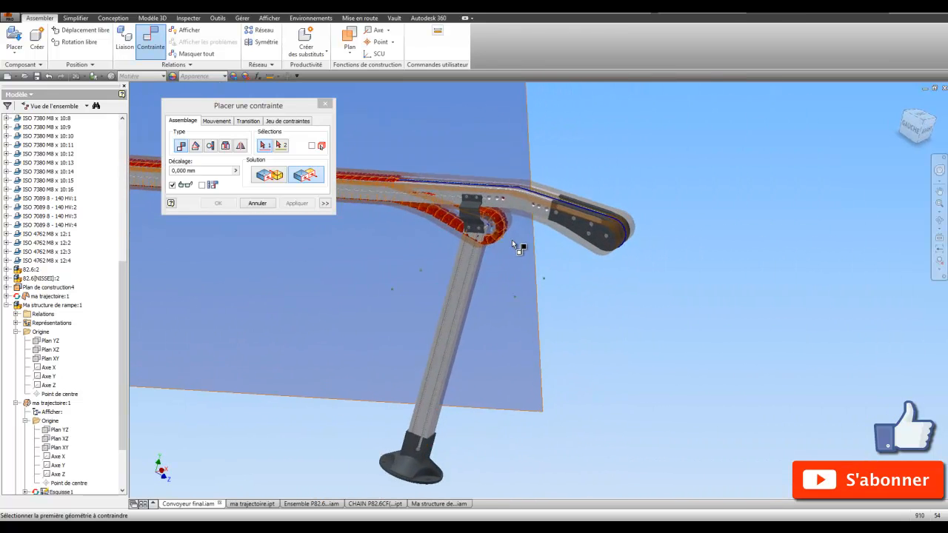
# Add an inside tangent constraint with 0 mm offset between the chain path's rounded end surface and the conveyor's rounded end surface.
pyautogui.click(209, 147)
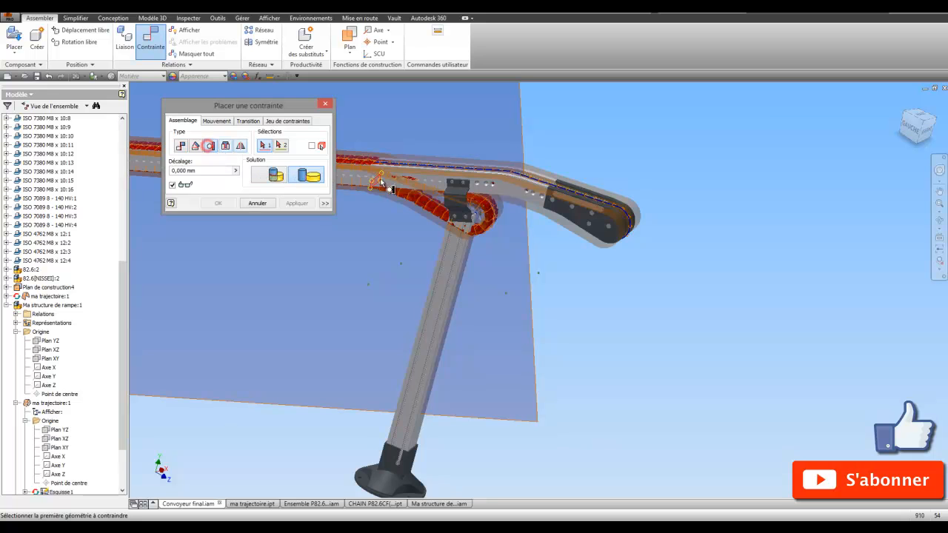
pyautogui.click(503, 206)
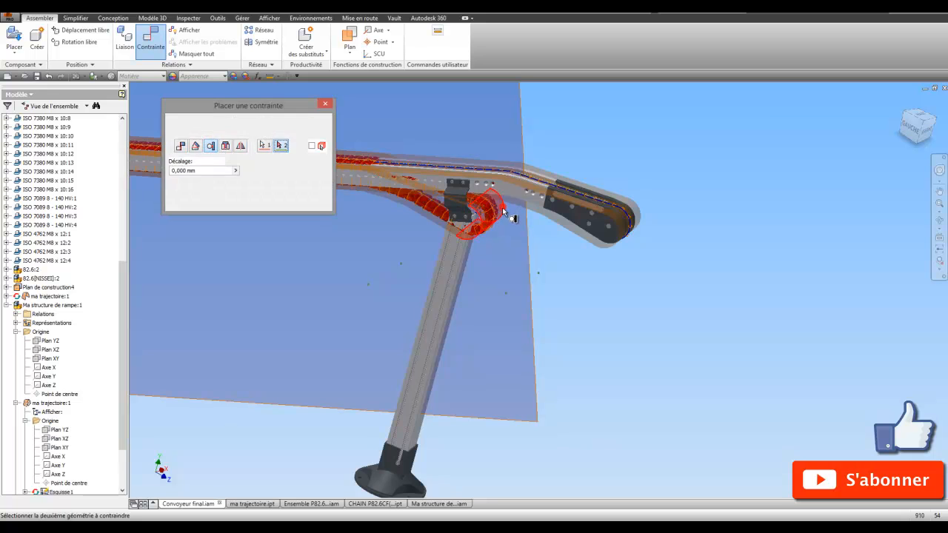
pyautogui.click(635, 217)
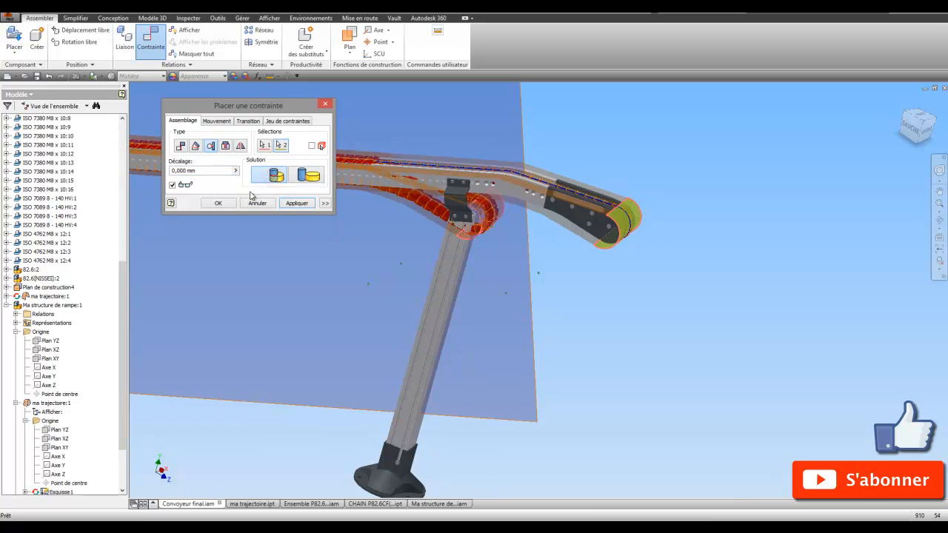
pyautogui.click(289, 203)
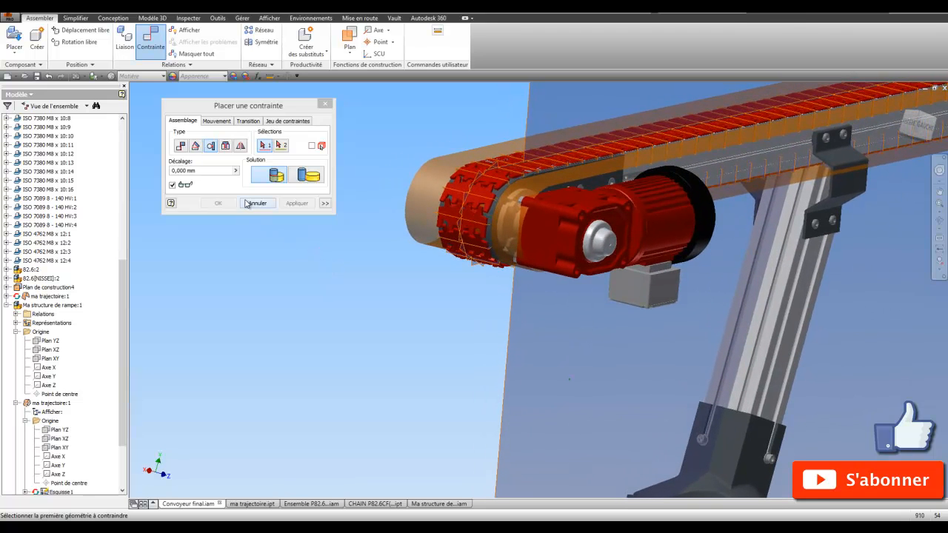
pyautogui.click(324, 107)
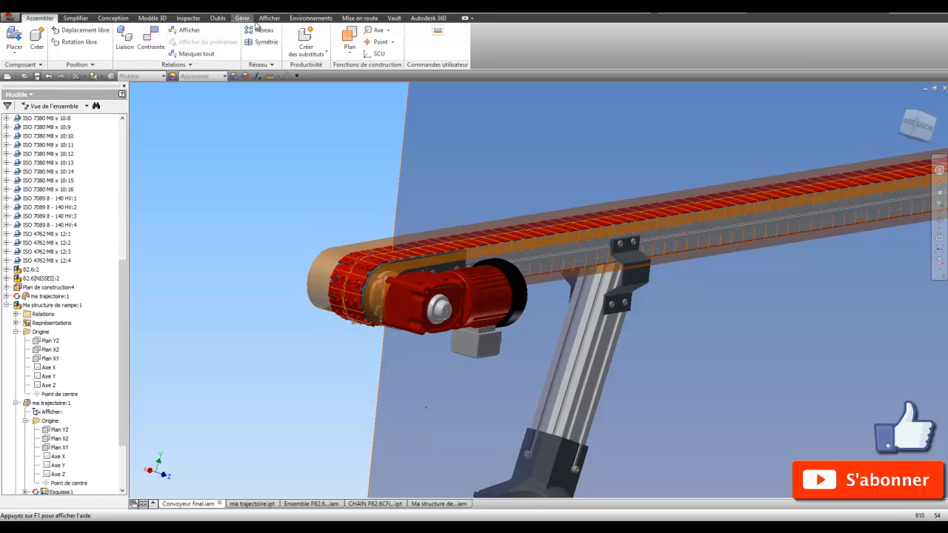
# Hide all construction features, construction surfaces and 2D sketches in the conveyor assembly.
pyautogui.click(267, 19)
pyautogui.click(27, 46)
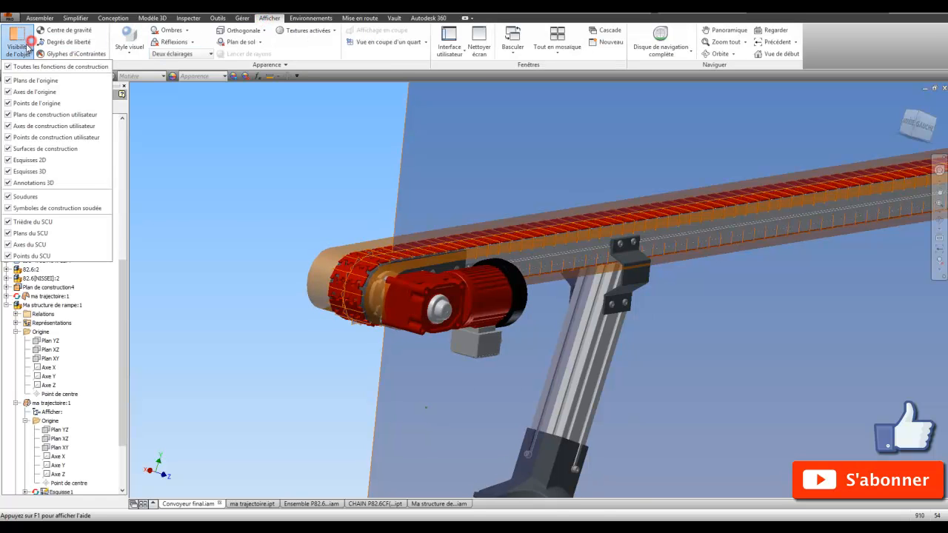
pyautogui.click(9, 67)
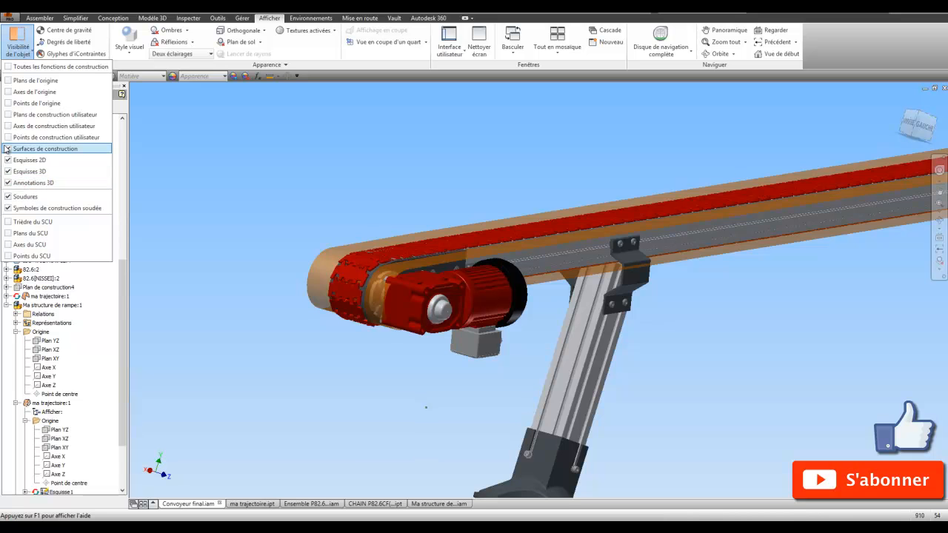
pyautogui.click(8, 150)
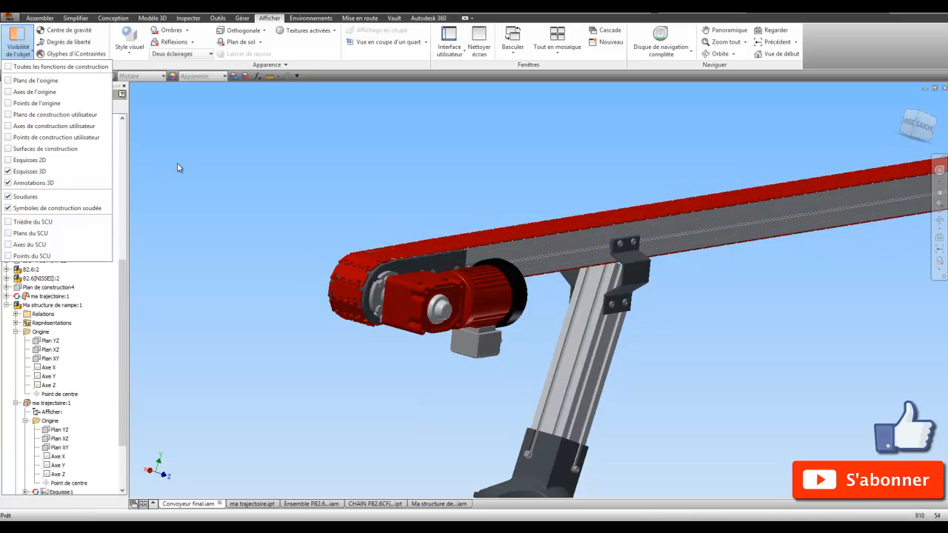
pyautogui.click(207, 167)
pyautogui.click(230, 189)
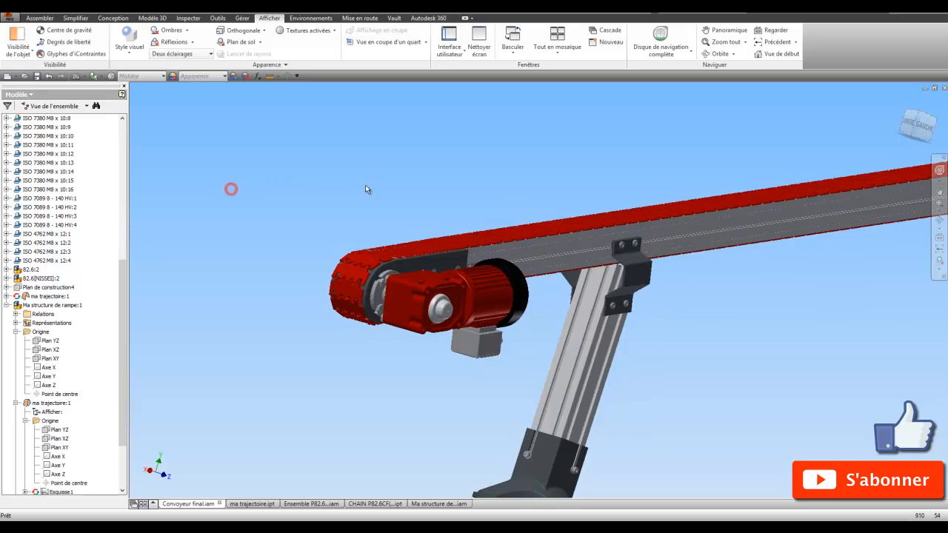
pyautogui.scroll(-3, 367, 185)
pyautogui.keyDown('shift'); pyautogui.moveTo(370, 190); pyautogui.dragTo(401, 200, button='middle'); pyautogui.keyUp('shift')
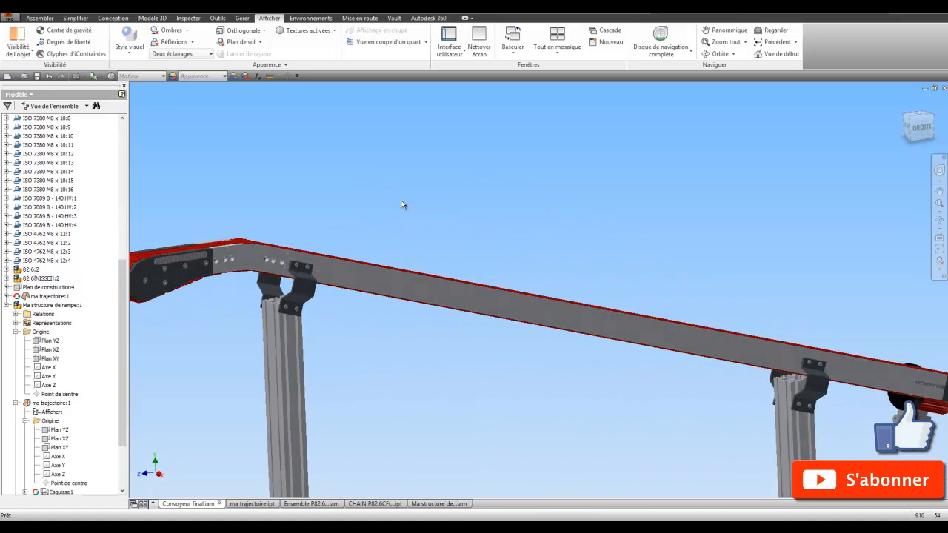